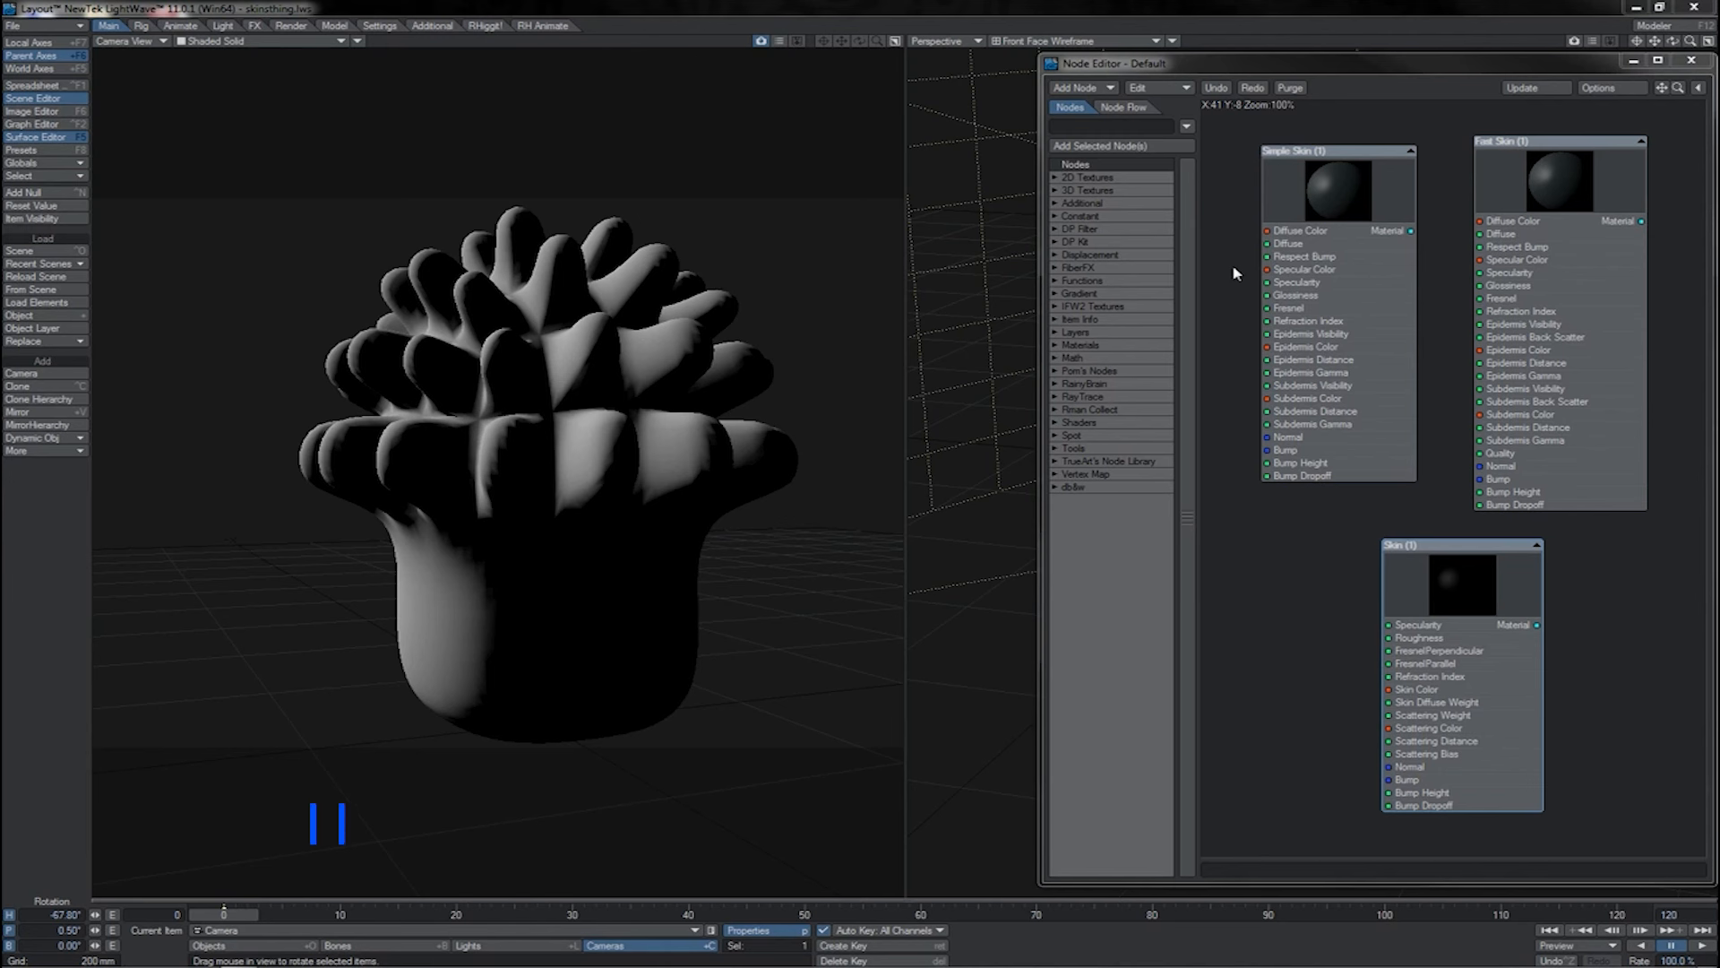
{"action": "left_click_drag", "start_coordinate": [1234, 269], "coordinate": [1595, 663]}
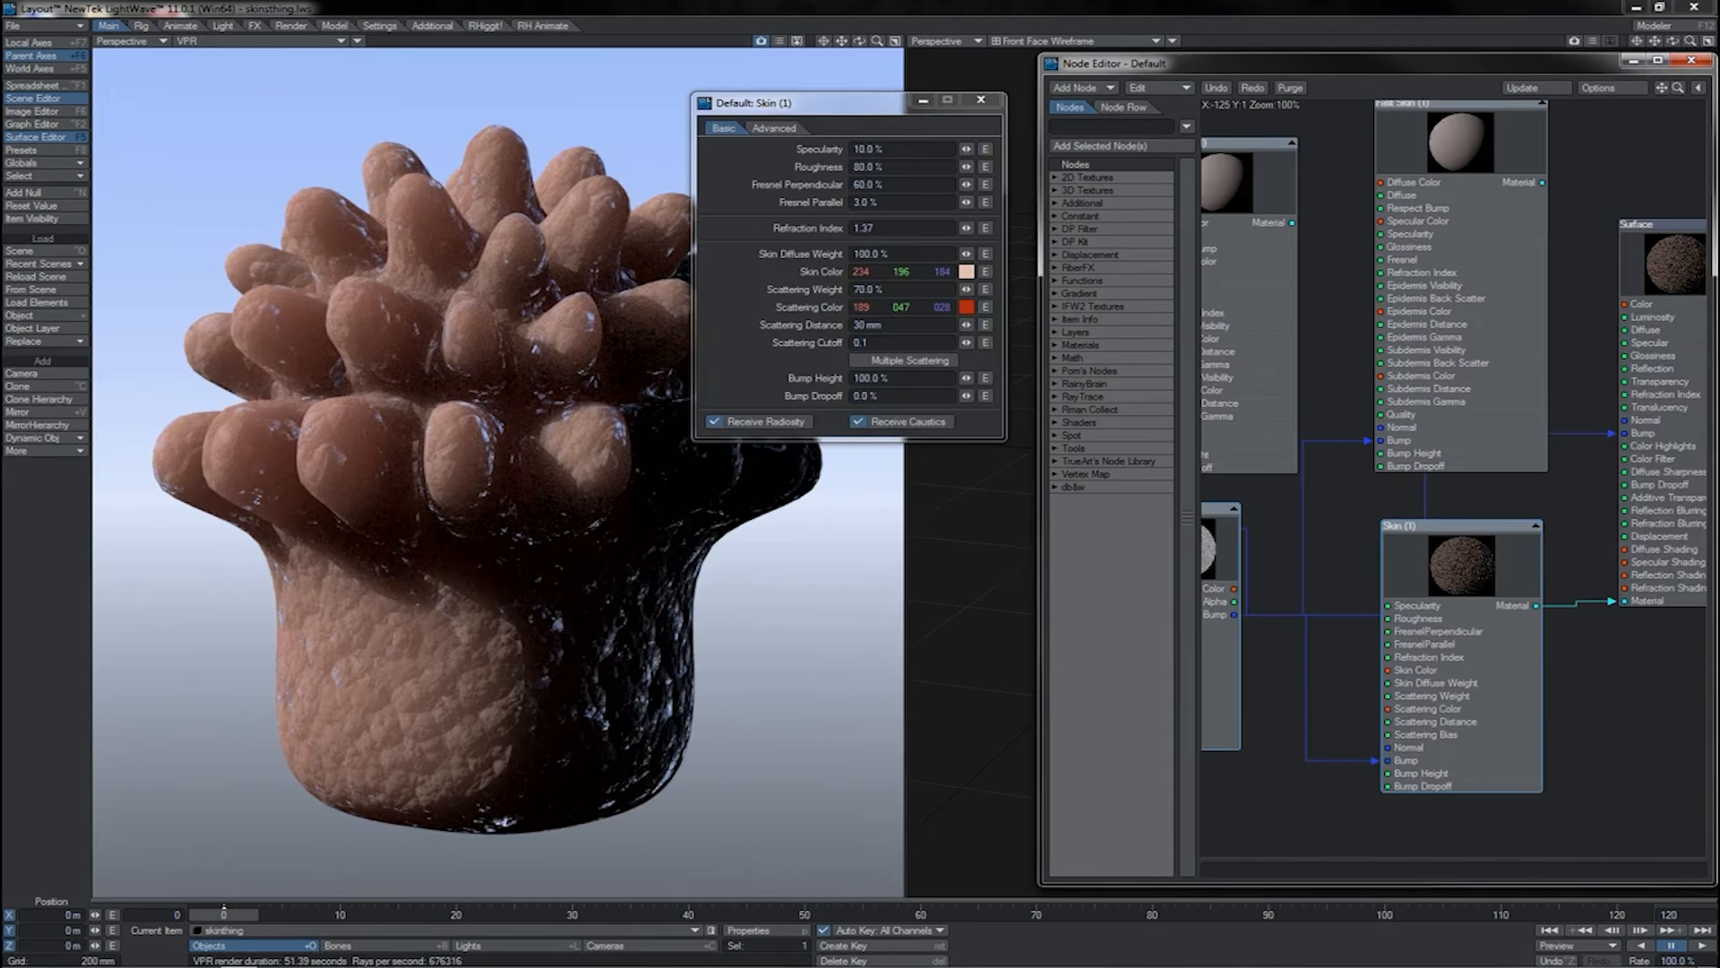
{"action": "key", "text": "F12"}
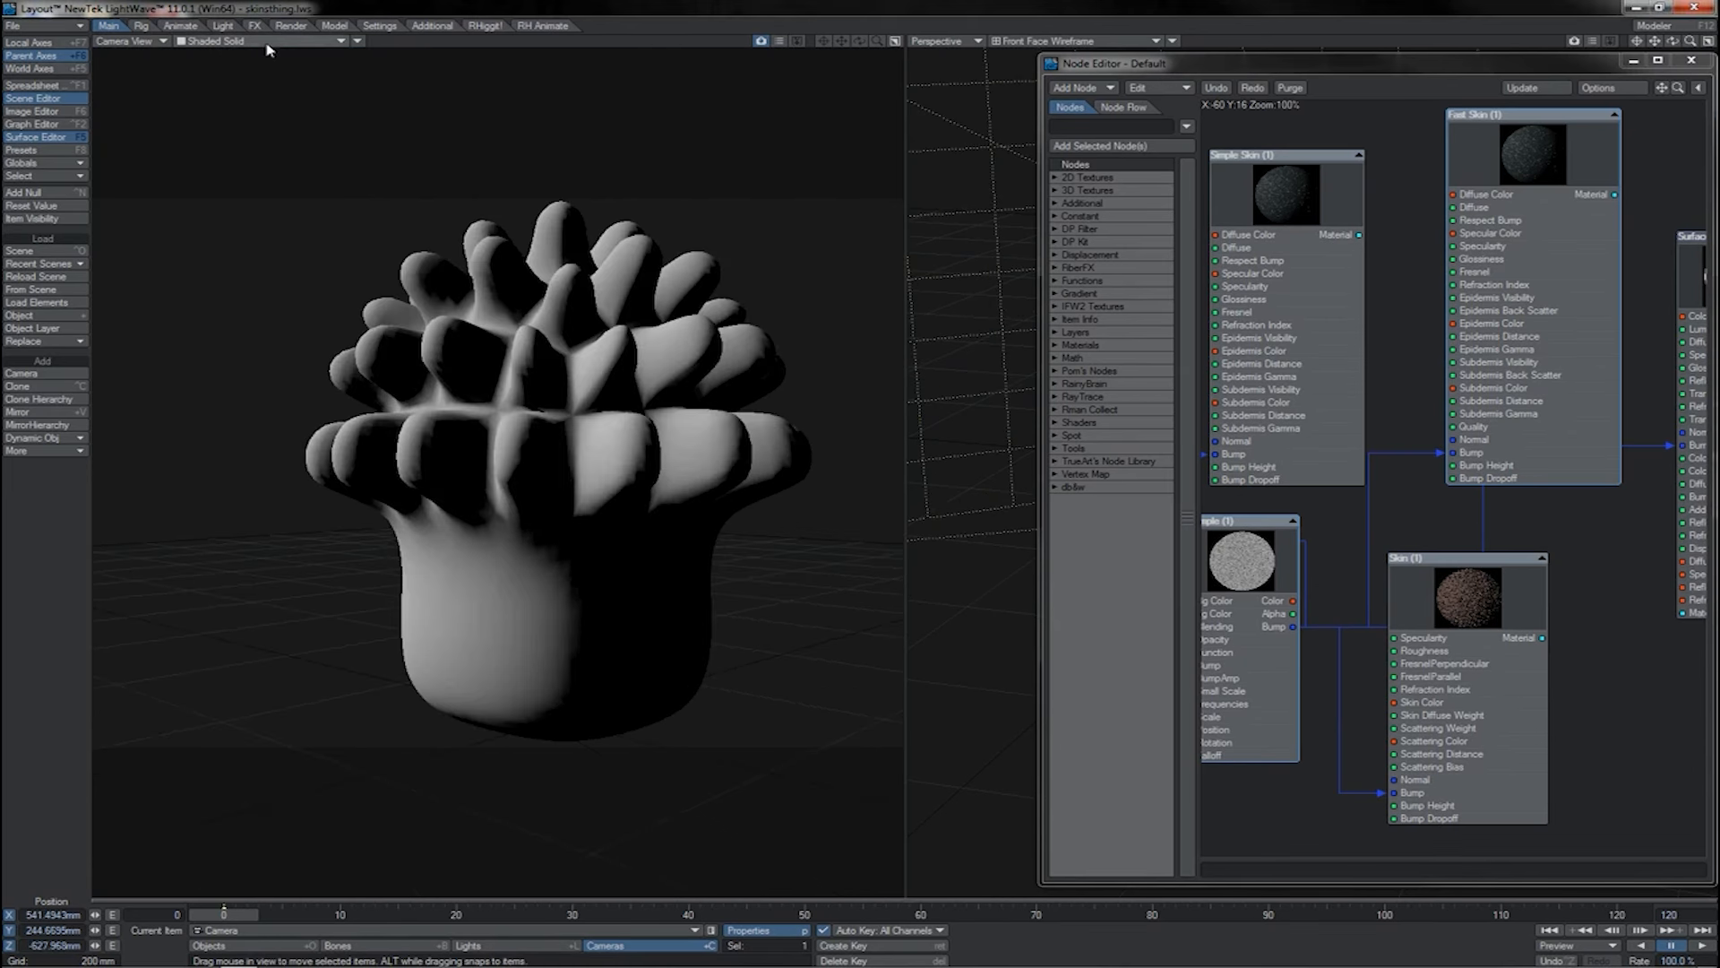
Display the camera viewport in VPR and connect the Simple Skin node's Material output to the Surface node's Material input.
{"action": "left_click", "coordinate": [269, 42]}
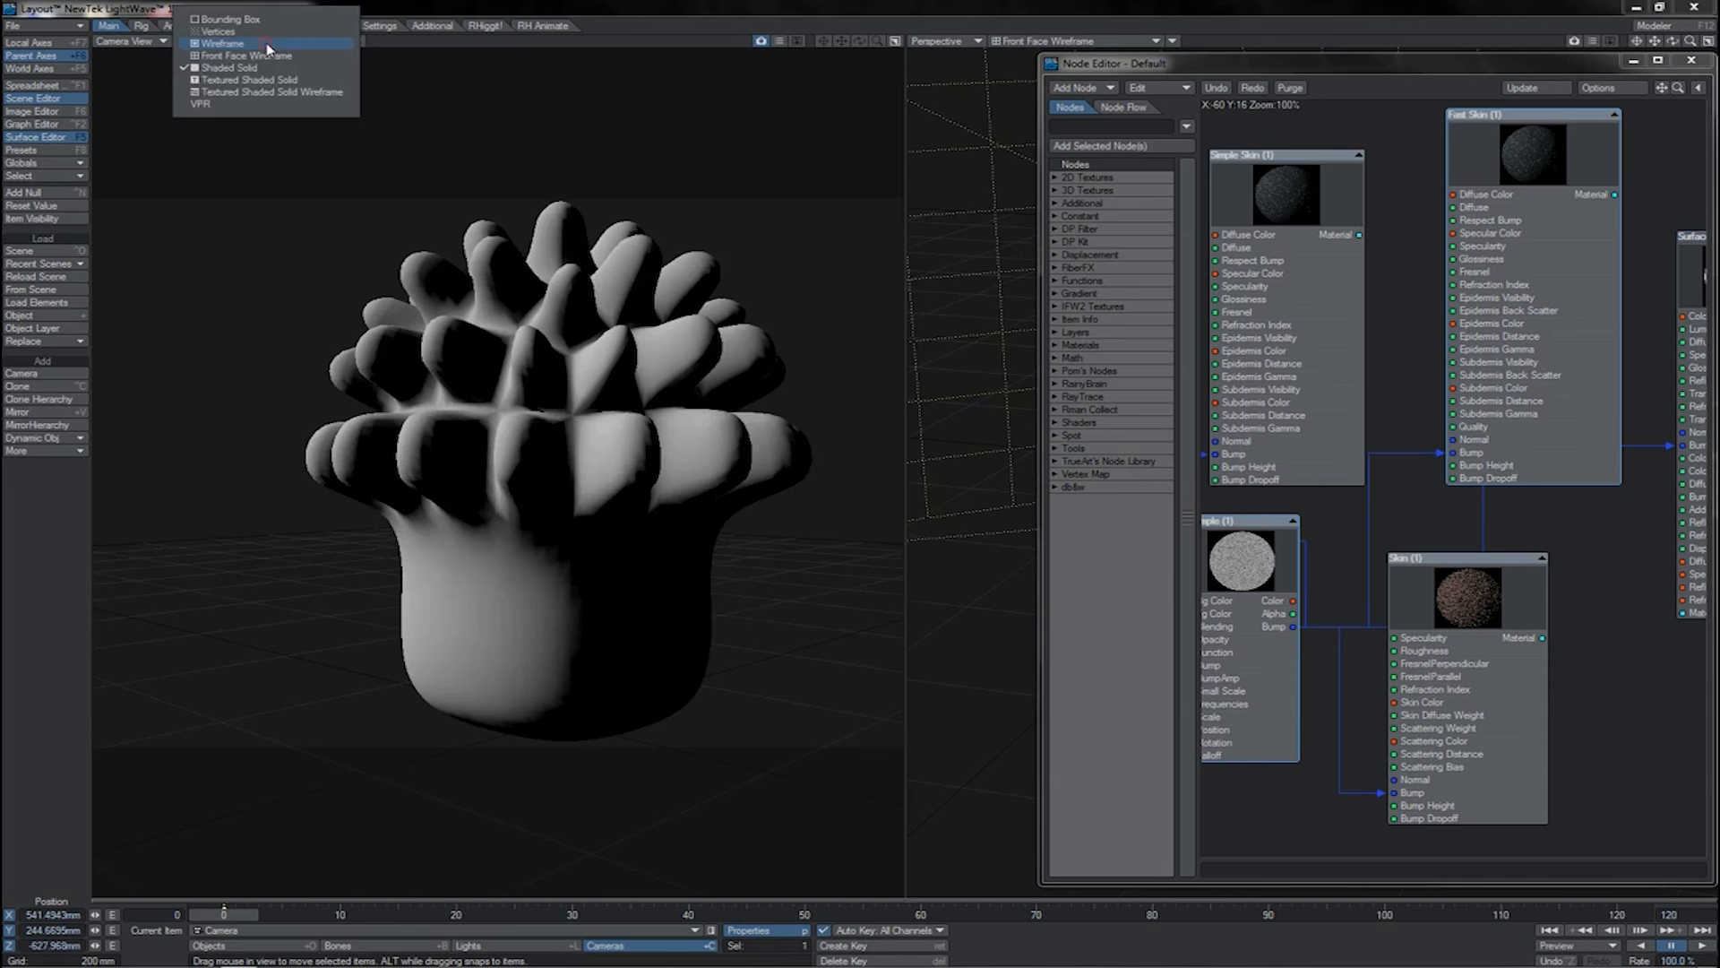
{"action": "left_click", "coordinate": [250, 101]}
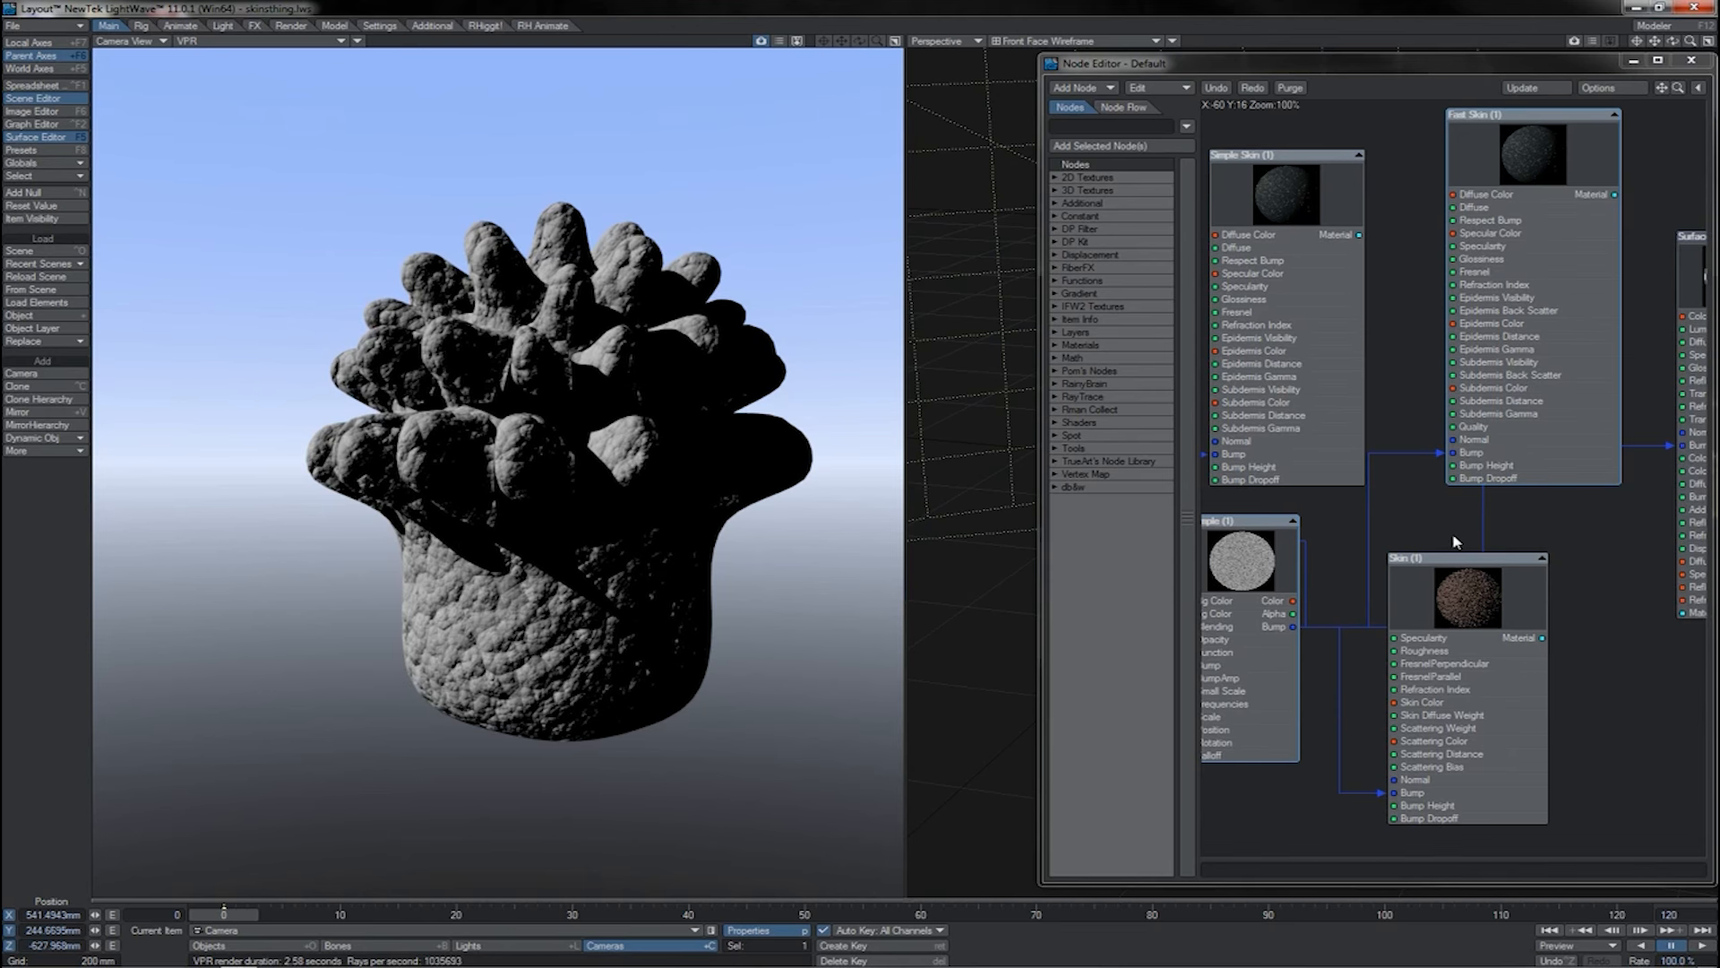
{"action": "left_click_drag", "start_coordinate": [1359, 235], "coordinate": [1668, 613]}
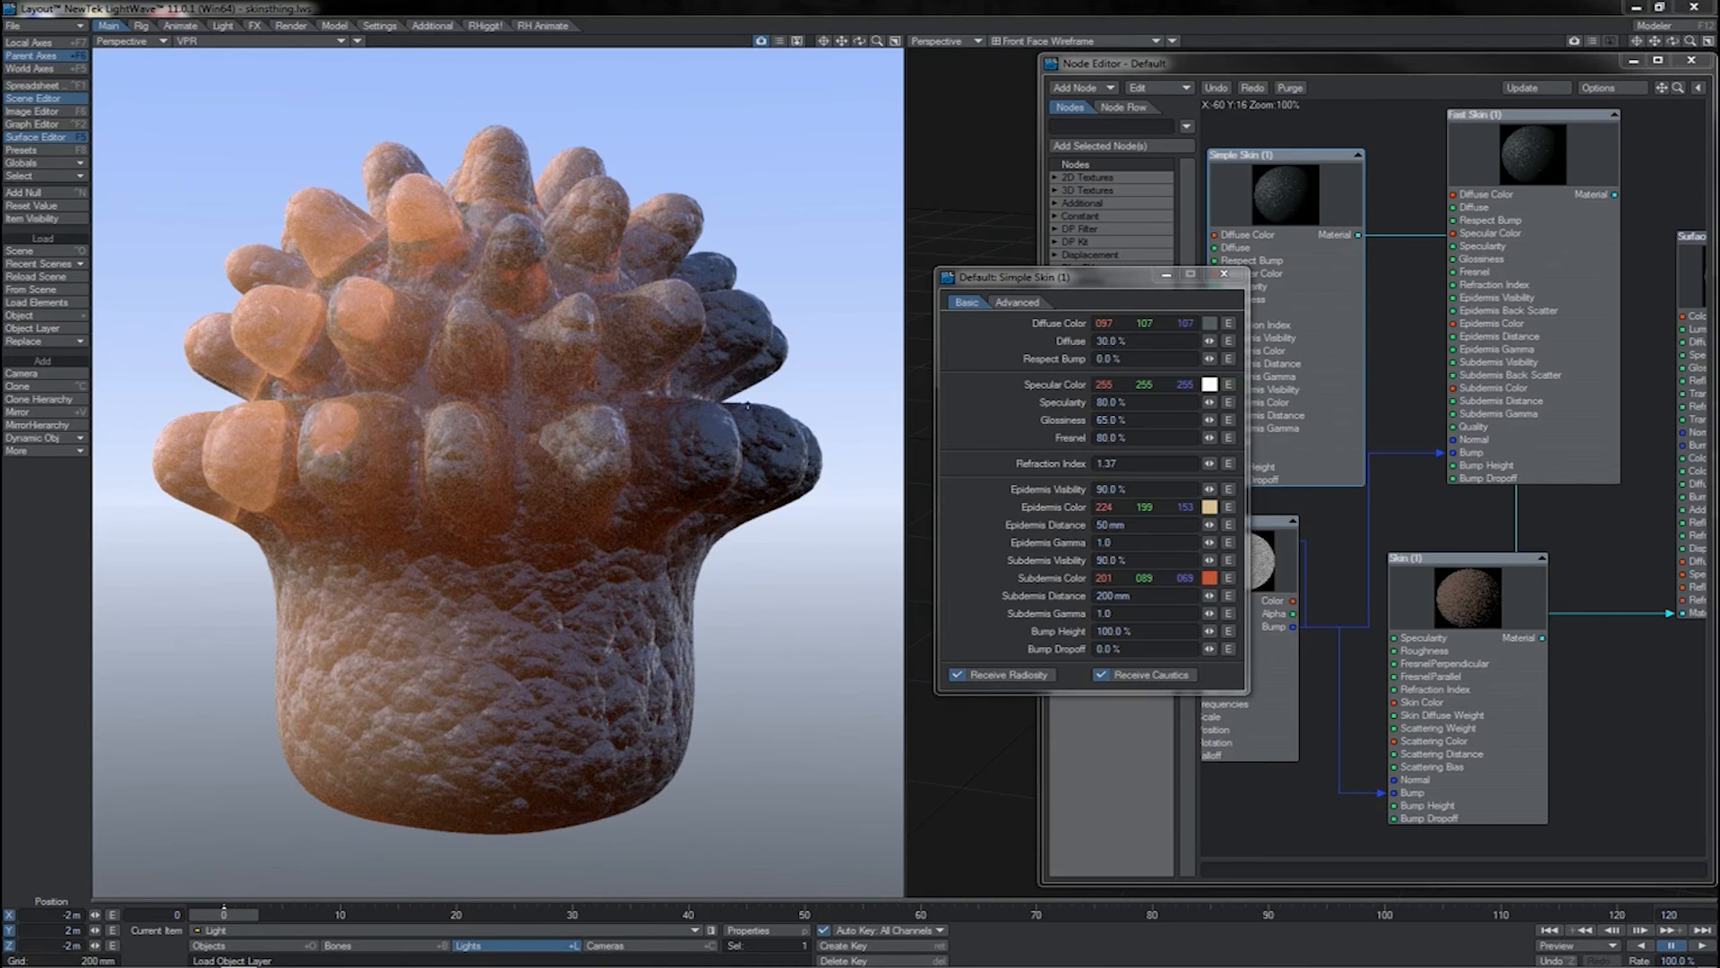
Set the Simple Skin node's Diffuse to 100%.
{"action": "key", "text": "p"}
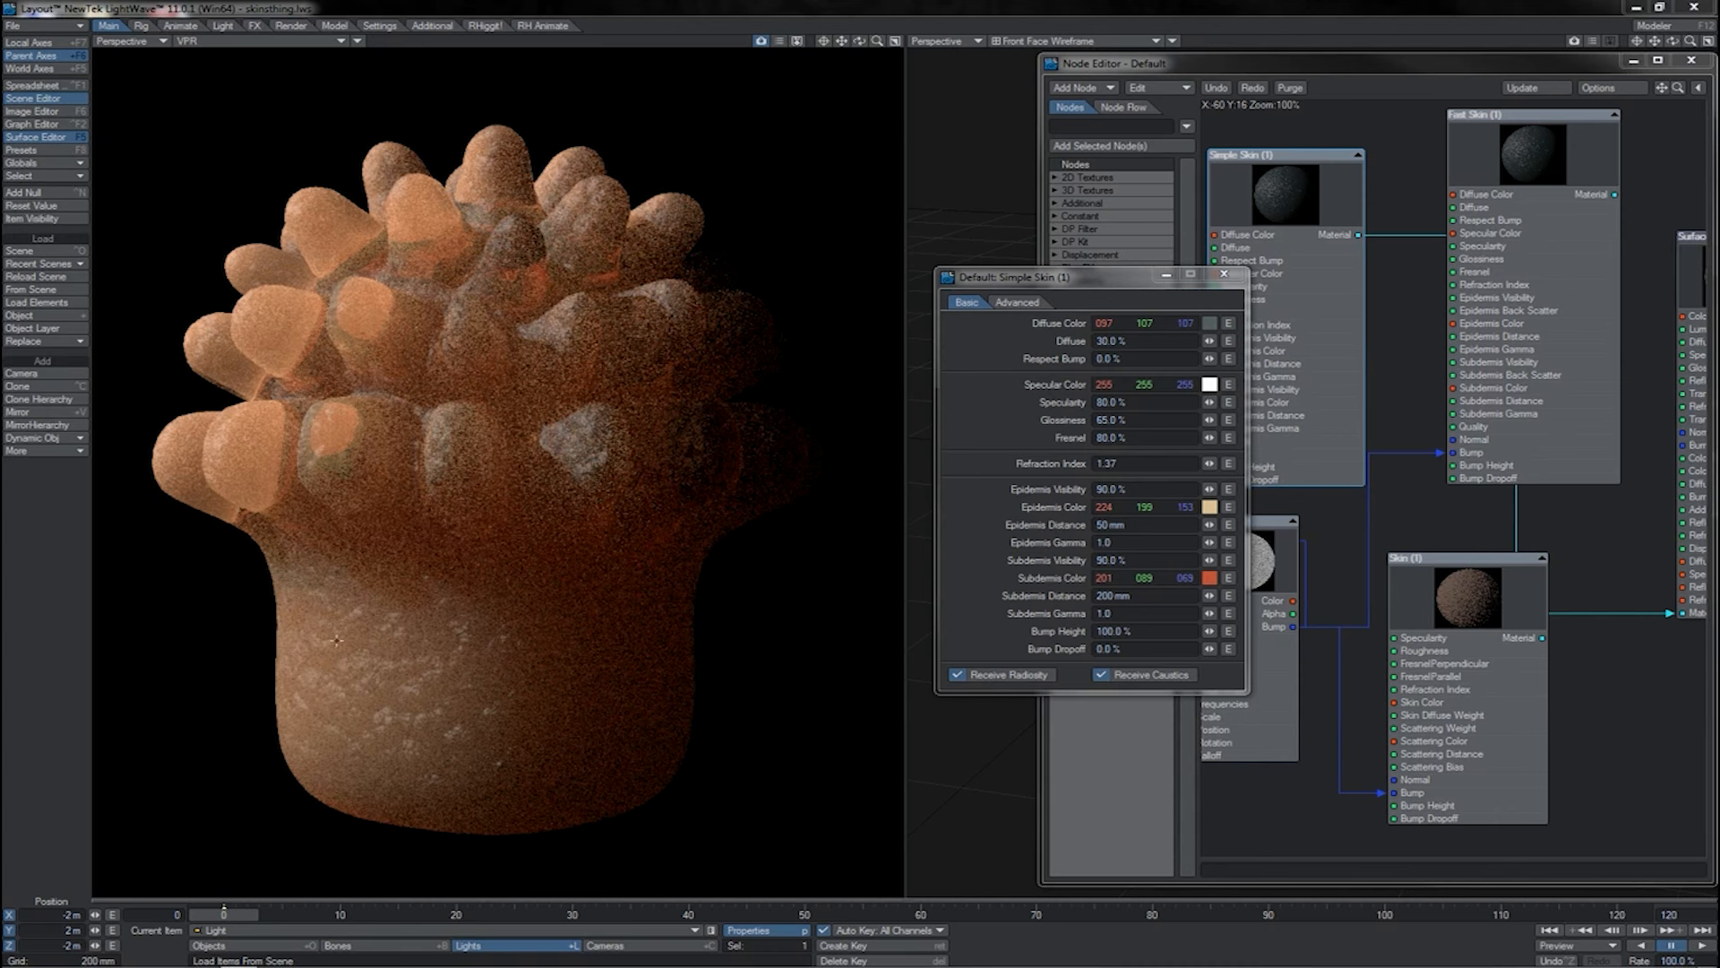
{"action": "left_click_drag", "start_coordinate": [1103, 278], "coordinate": [1083, 117]}
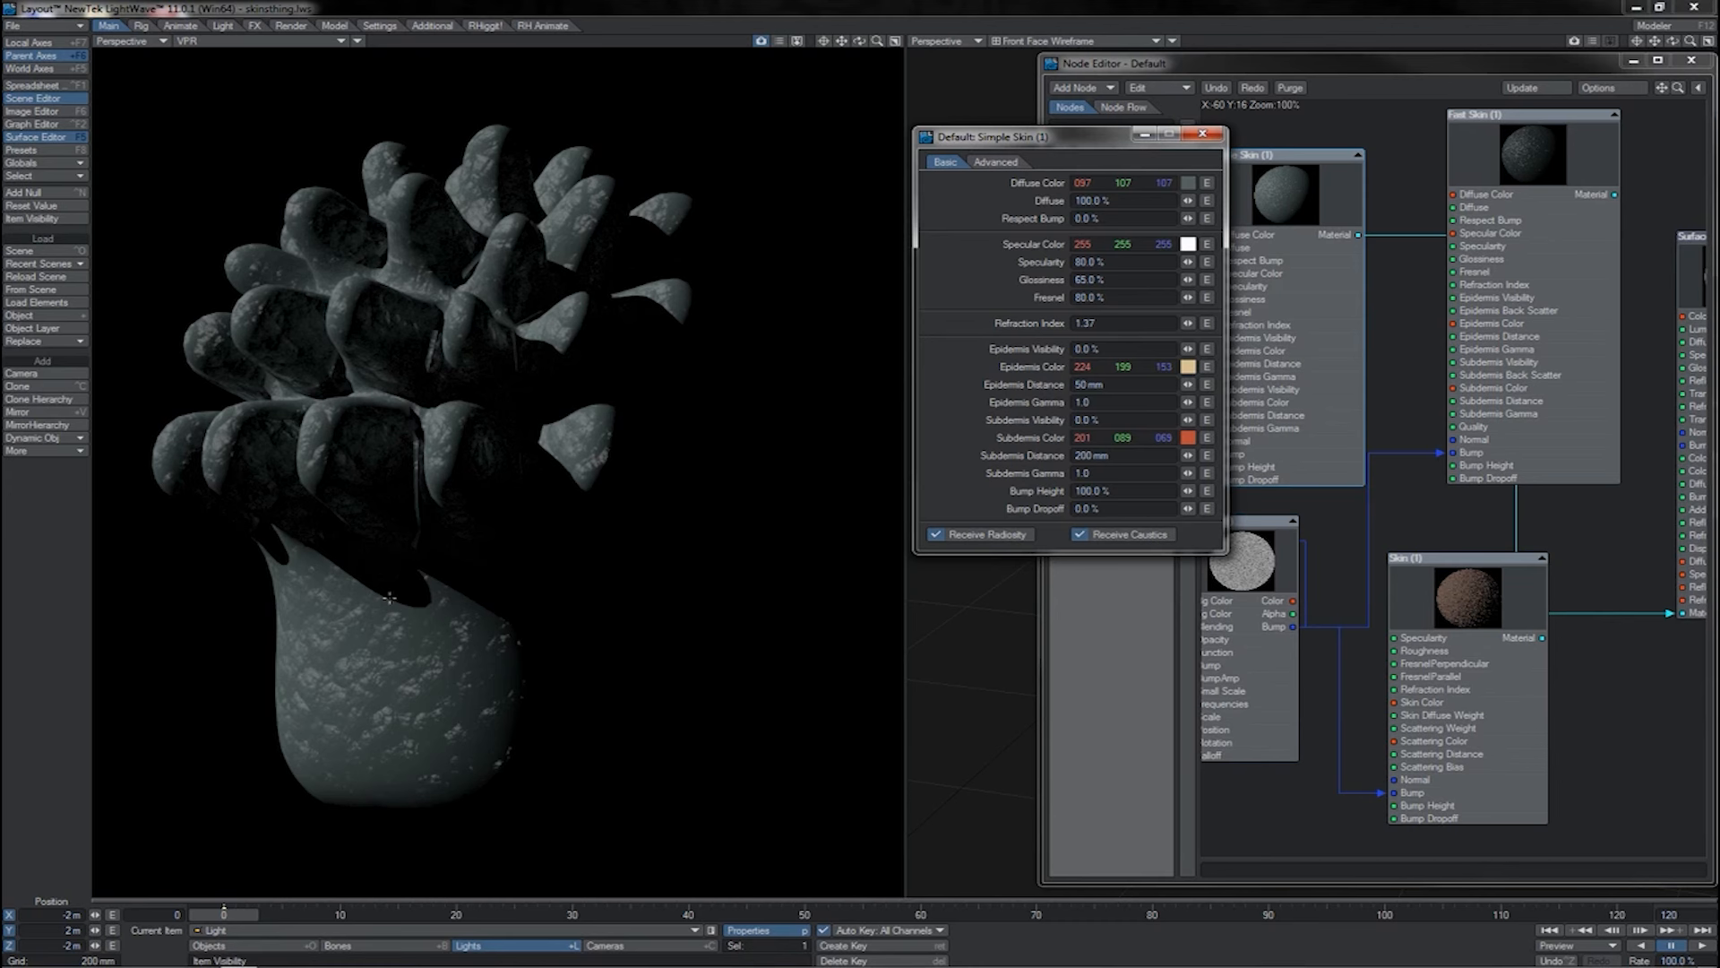
{"action": "mouse_move", "coordinate": [1187, 201]}
{"action": "left_mouse_down"}
{"action": "mouse_move", "coordinate": [1156, 201]}
{"action": "mouse_move", "coordinate": [1194, 204]}
{"action": "left_mouse_up"}
{"action": "left_click", "coordinate": [1111, 201]}
{"action": "type", "text": "100"}
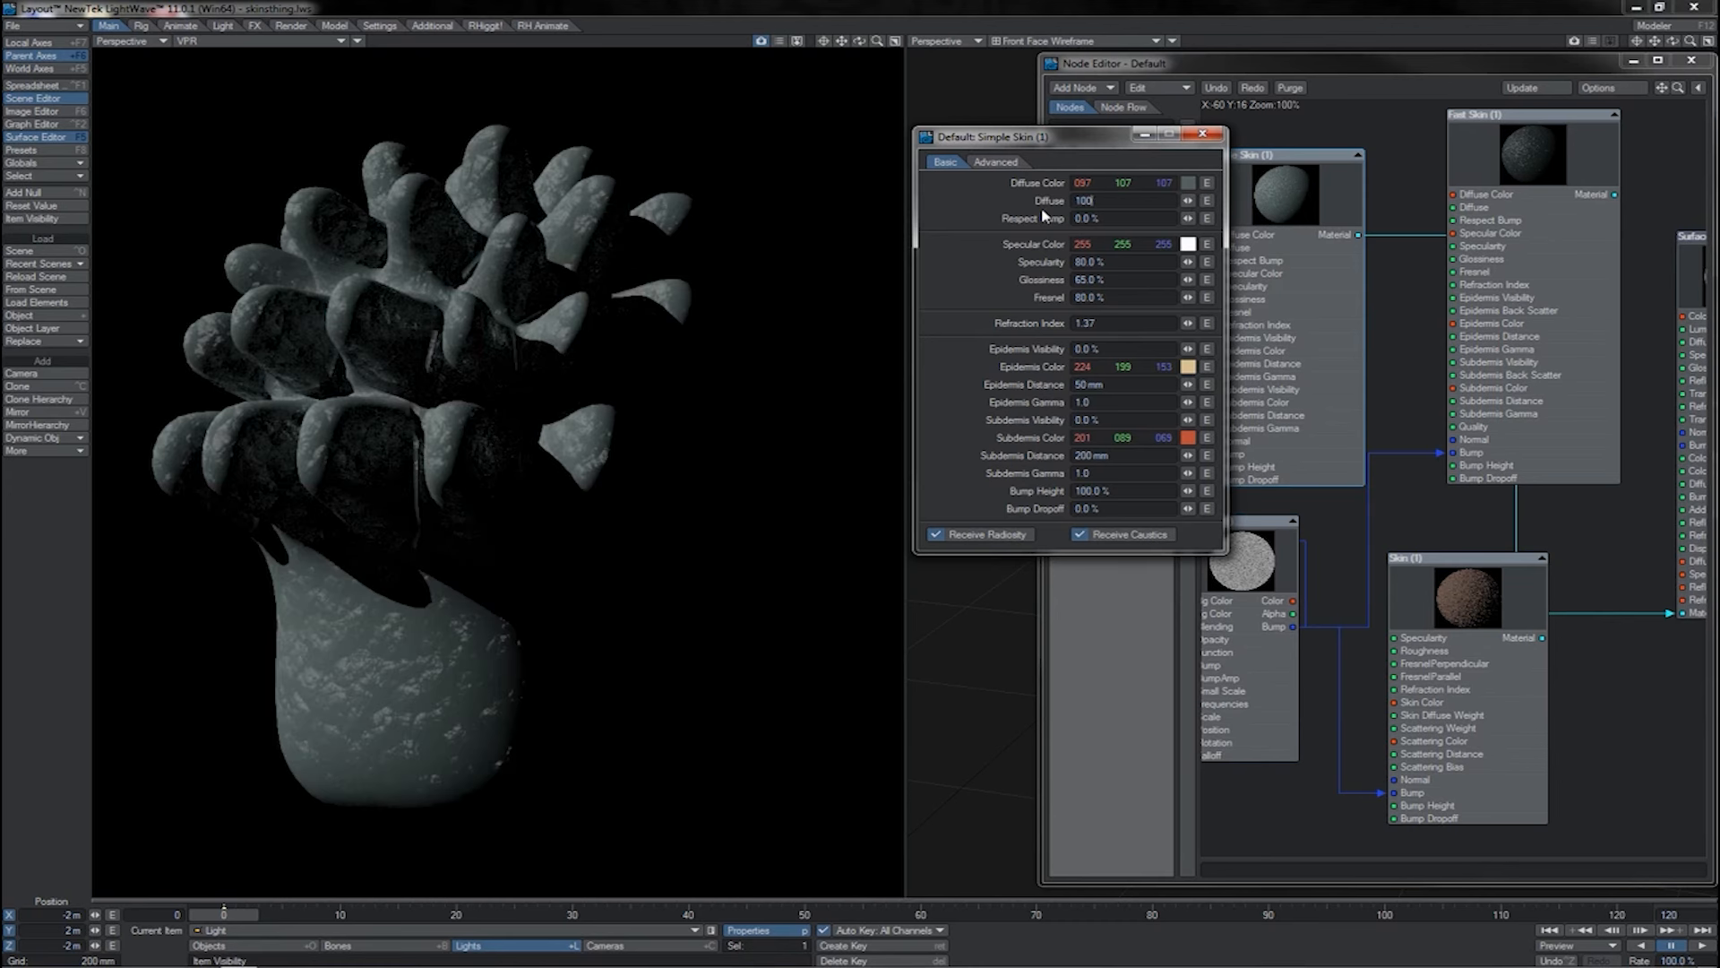
{"action": "key", "text": "Return"}
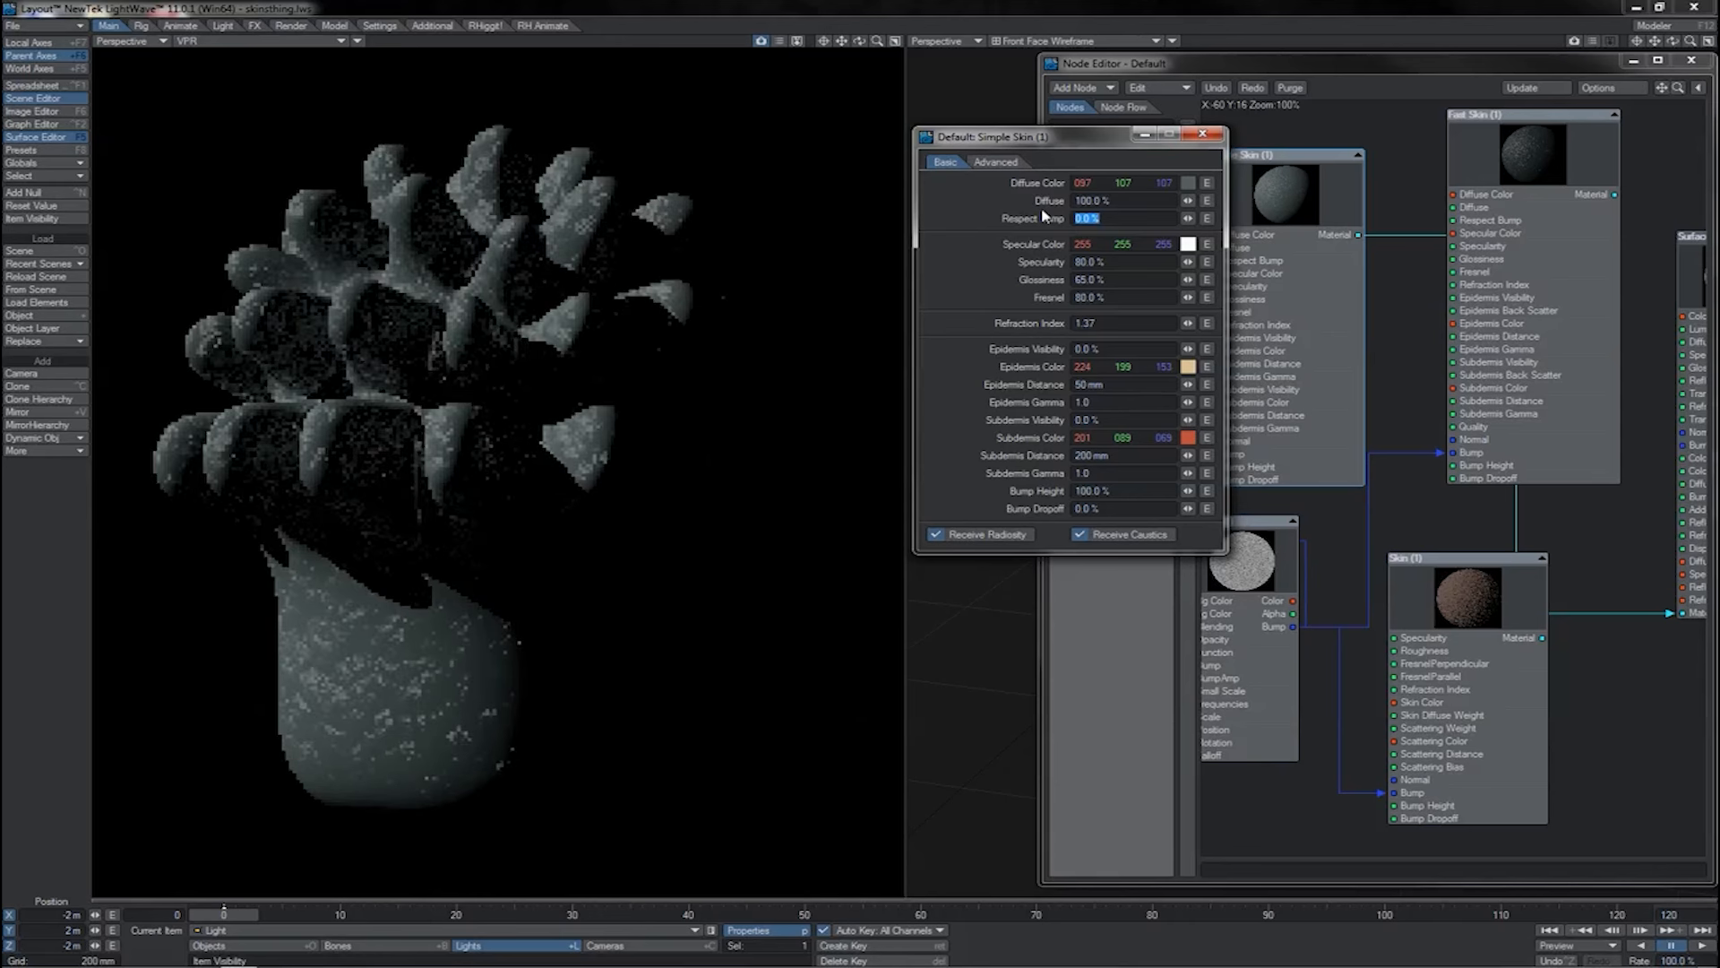
Set the Simple Skin node's Epidermis Visibility to 100%.
{"action": "left_click", "coordinate": [1088, 349]}
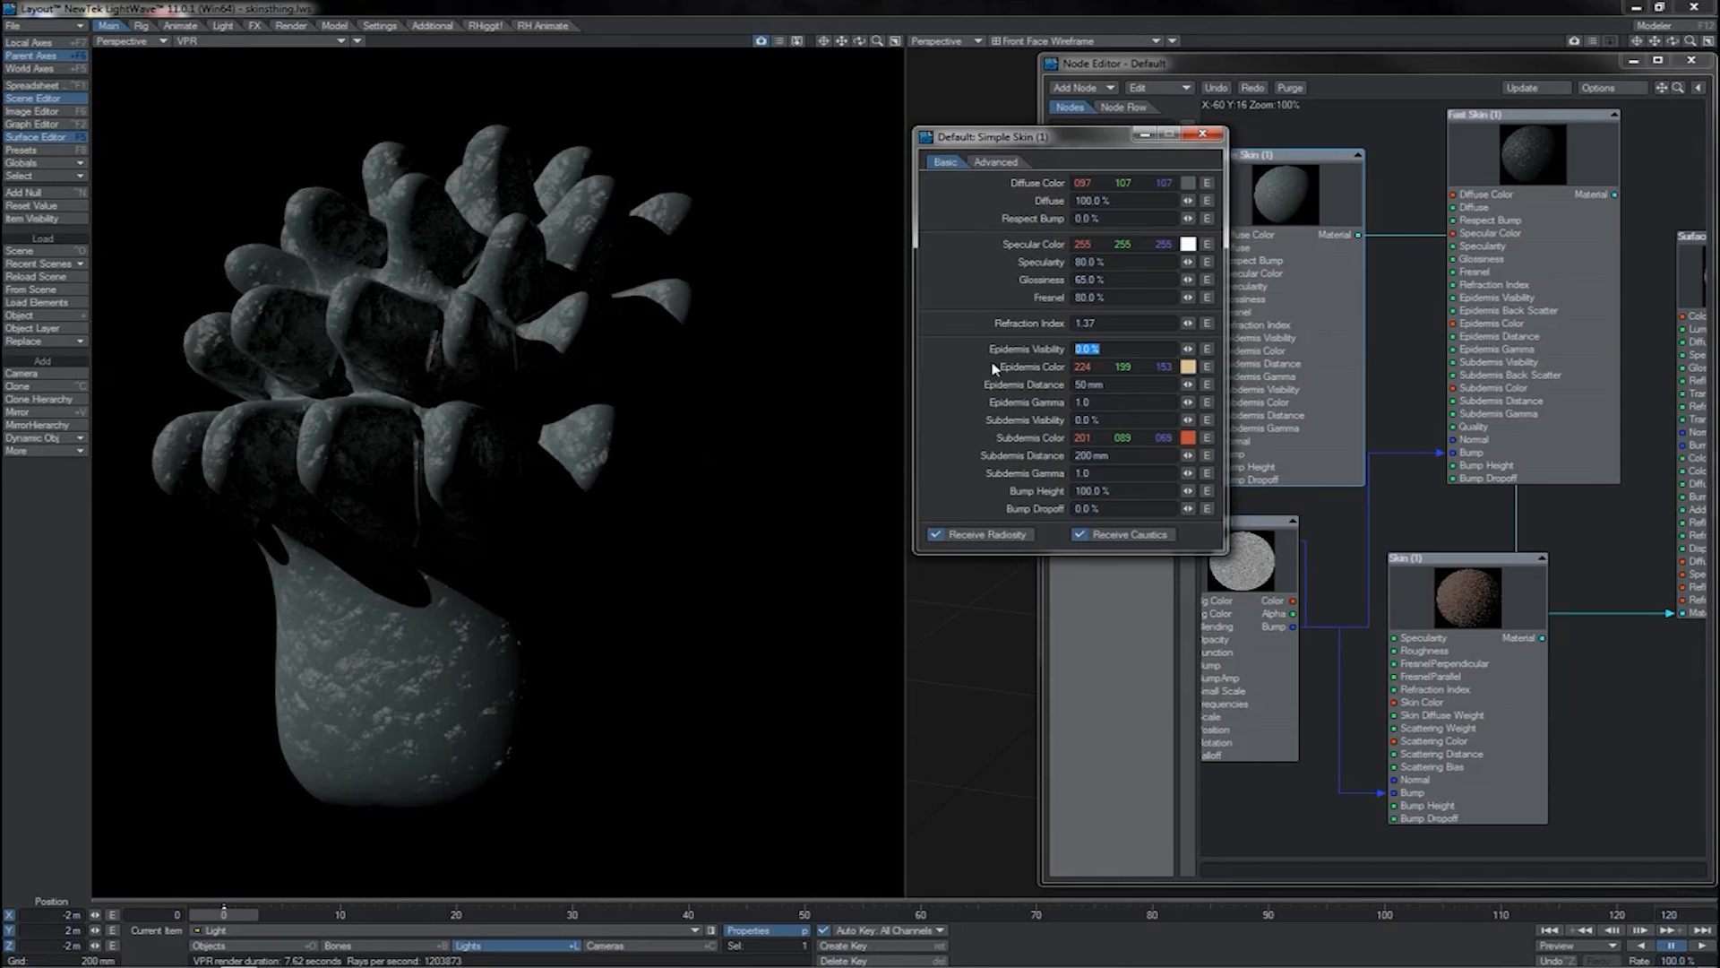
{"action": "type", "text": "100"}
{"action": "key", "text": "Tab"}
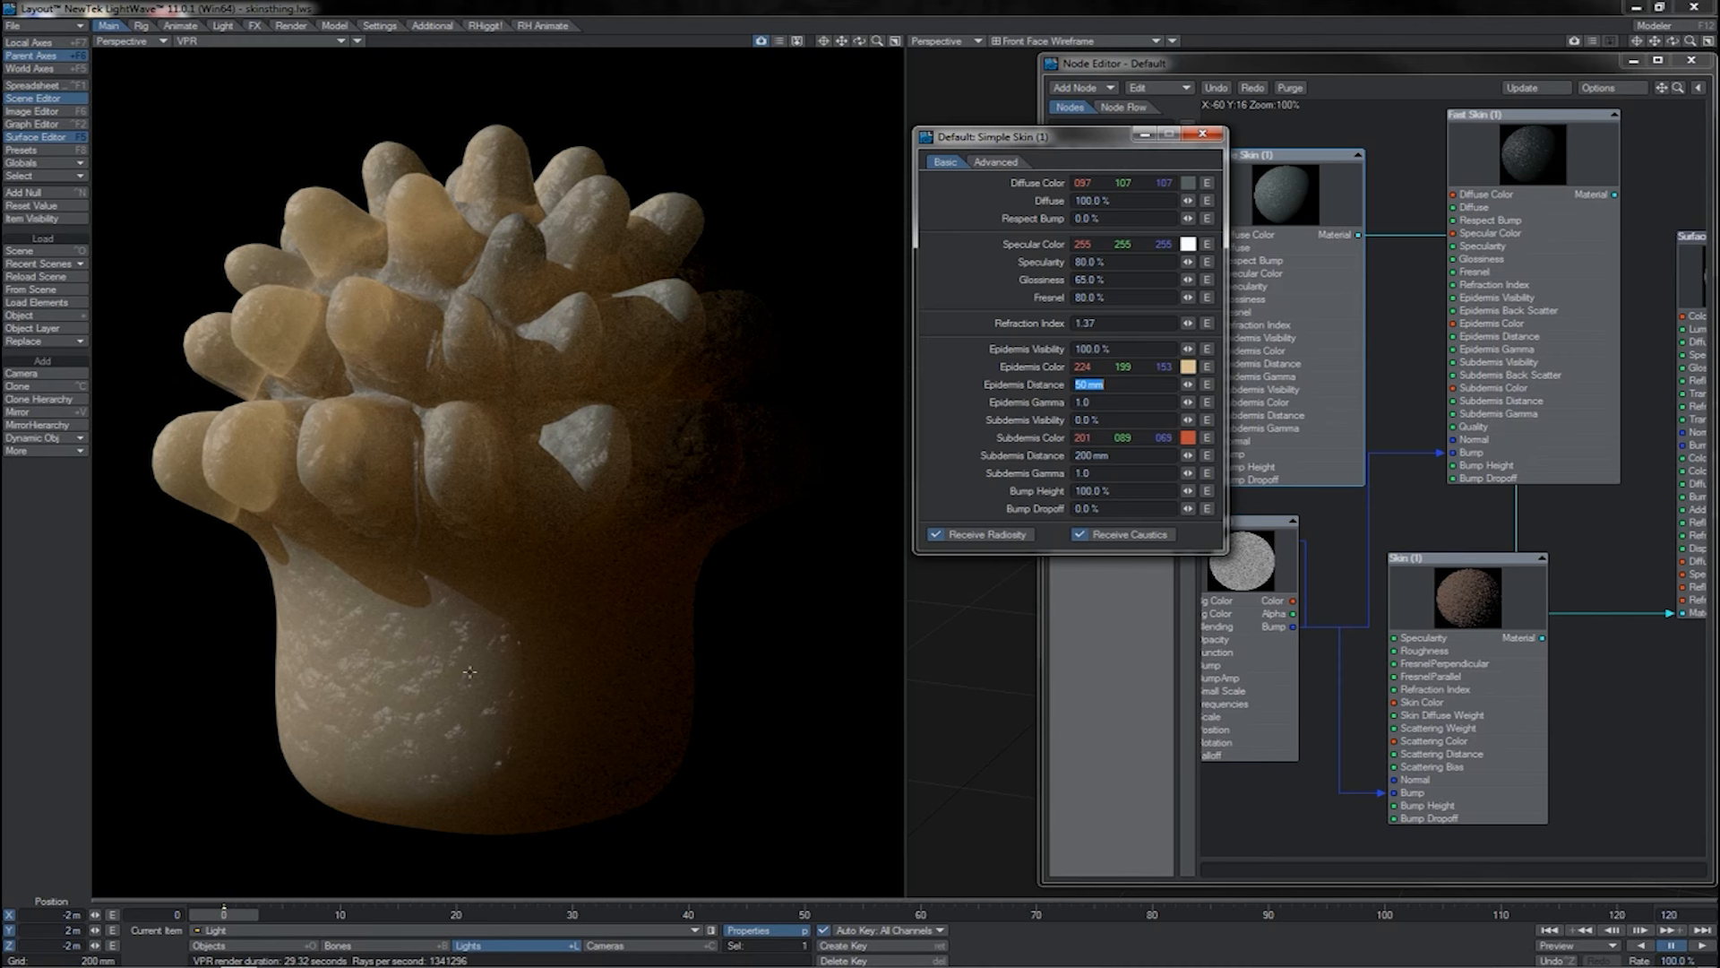
Isolate the subdermal layer by setting Epidermis Visibility to 0% and Subdermis Visibility to 100%.
{"action": "left_click", "coordinate": [1117, 351]}
{"action": "type", "text": "0"}
{"action": "key", "text": "Tab"}
{"action": "key", "text": "Tab"}
{"action": "key", "text": "Tab"}
{"action": "key", "text": "Tab"}
{"action": "type", "text": "100"}
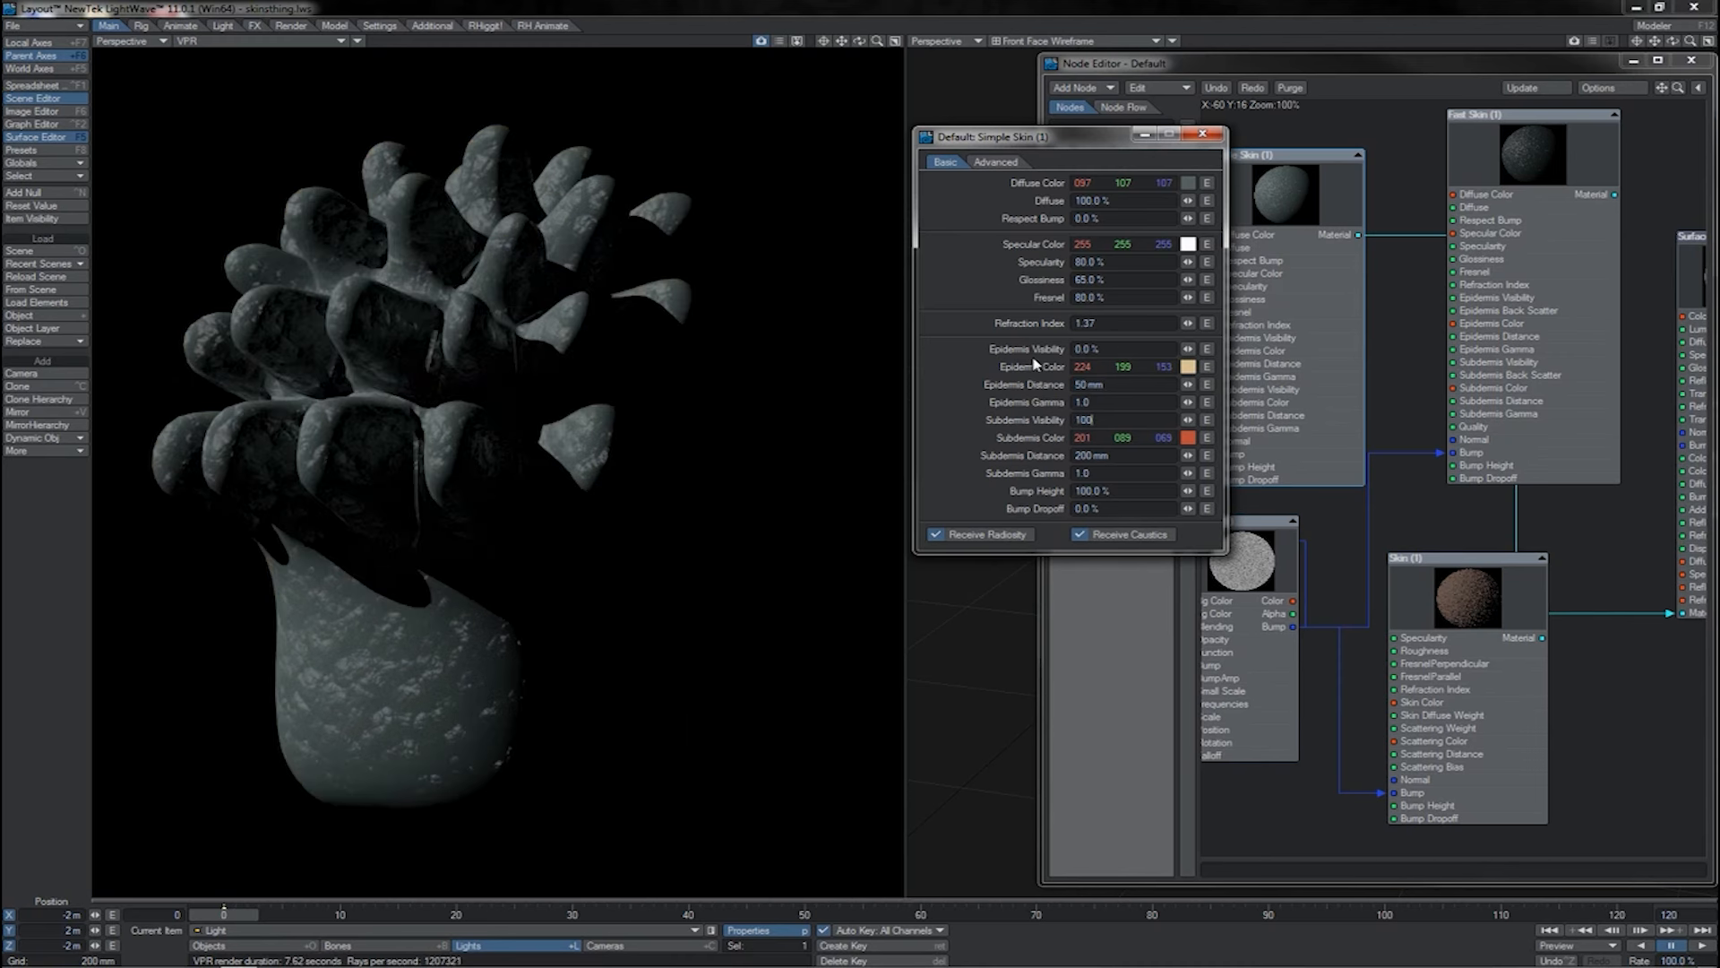
{"action": "key", "text": "Tab"}
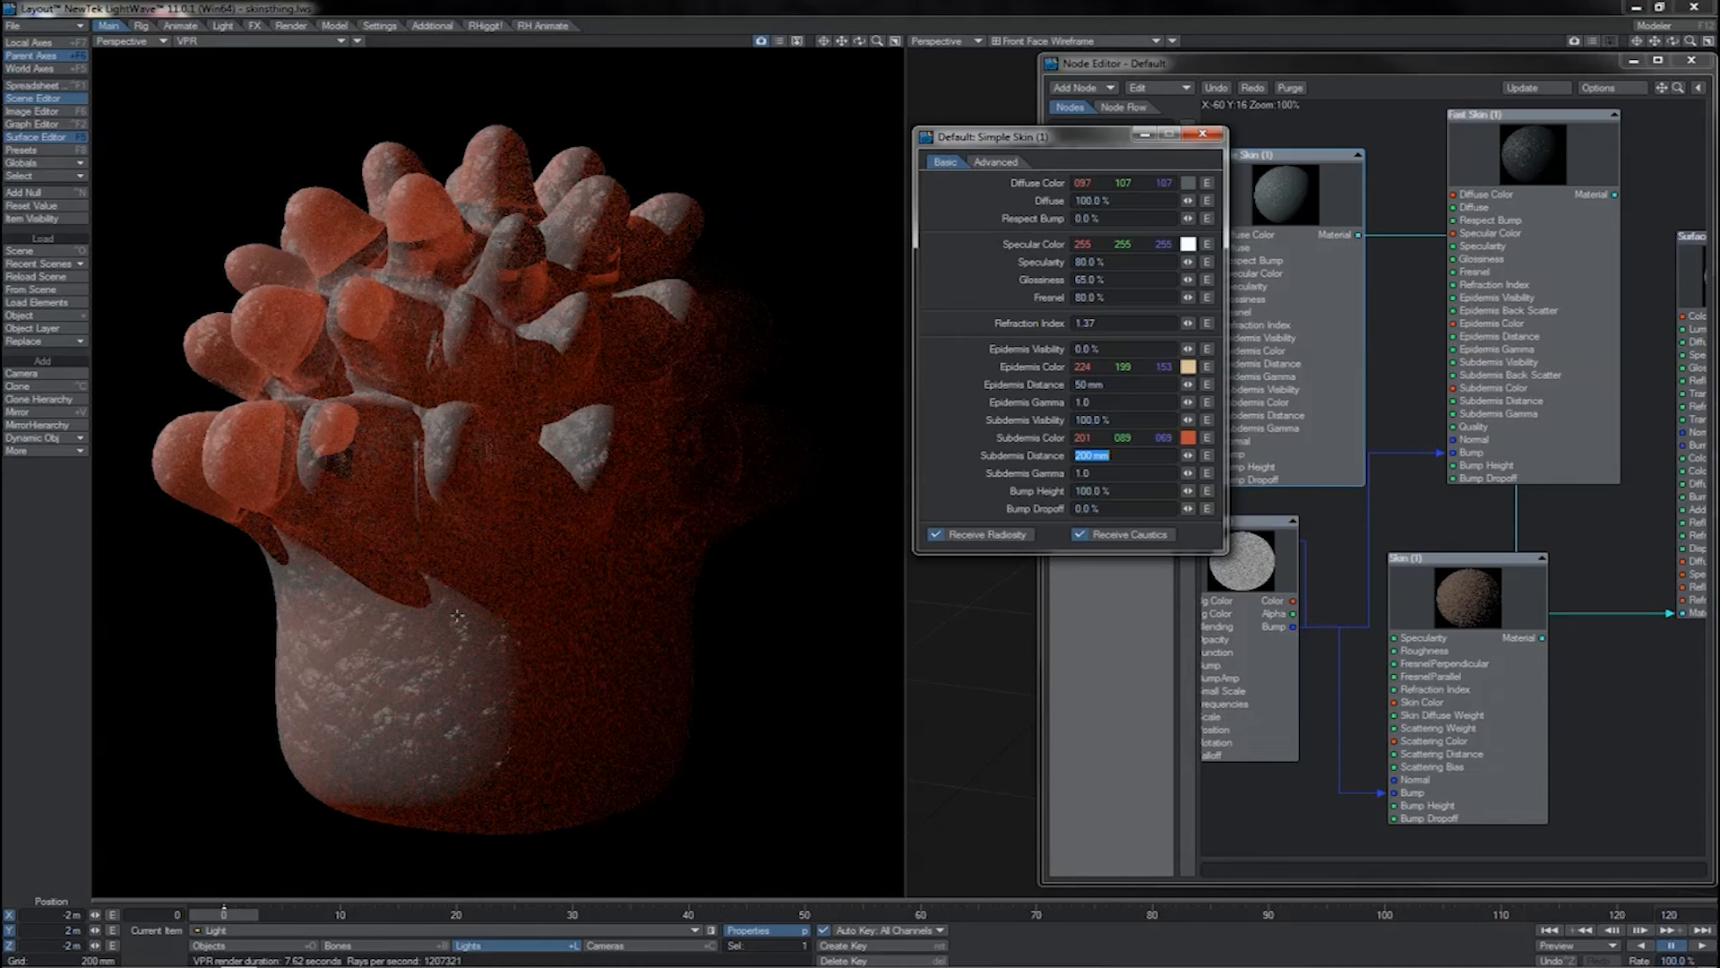
Set the Subdermis Distance to 50 mm and the Diffuse to 0%.
{"action": "left_click", "coordinate": [1109, 384]}
{"action": "left_click", "coordinate": [1120, 454]}
{"action": "type", "text": "50mm"}
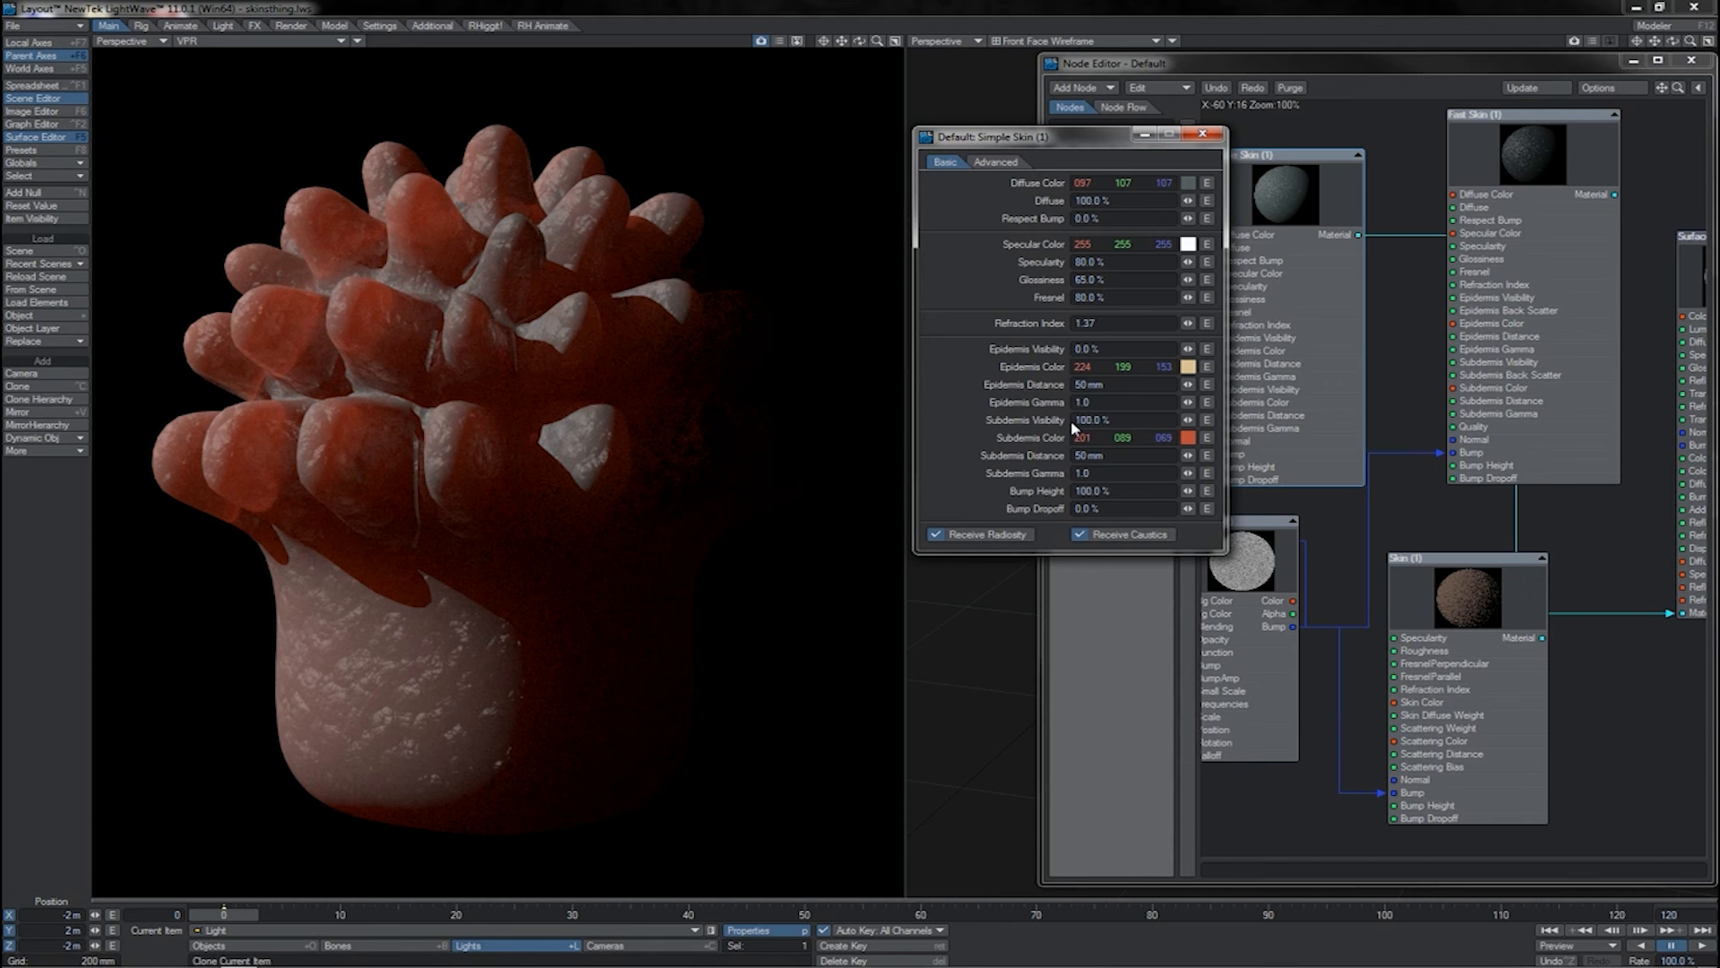
{"action": "left_click", "coordinate": [1115, 200]}
{"action": "key", "text": "Tab"}
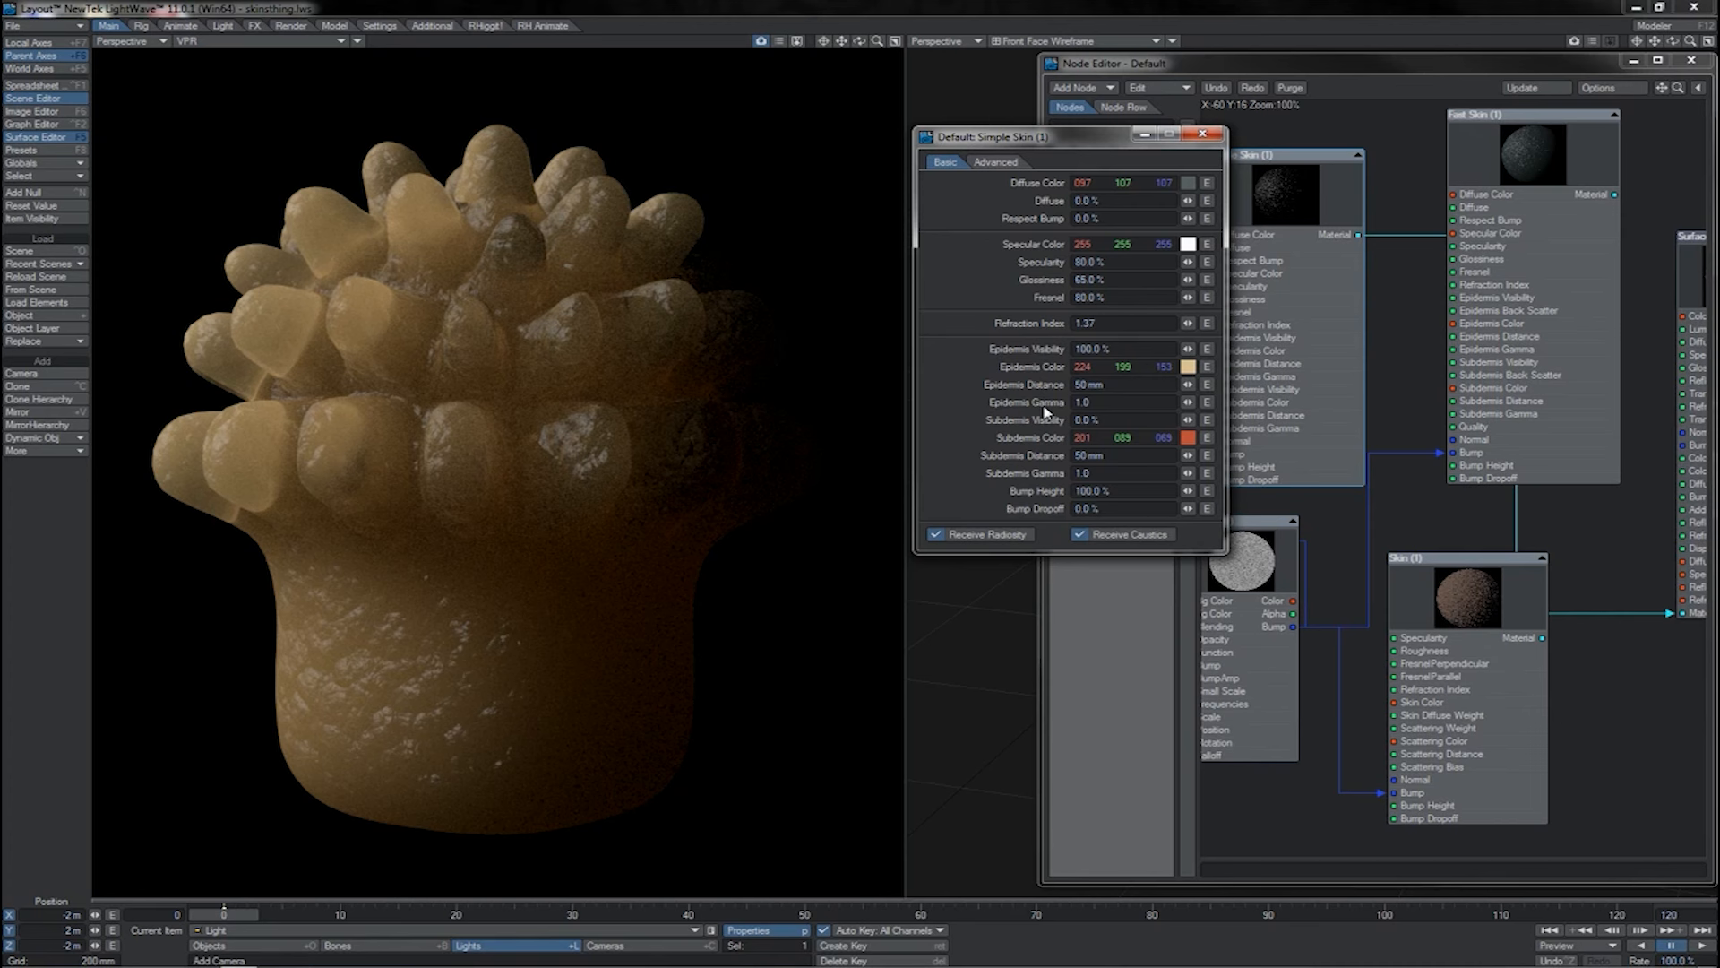
Set the Epidermis Visibility to 0% and raise the Diffuse to 200%.
{"action": "left_click_drag", "start_coordinate": [1120, 349], "coordinate": [1062, 349]}
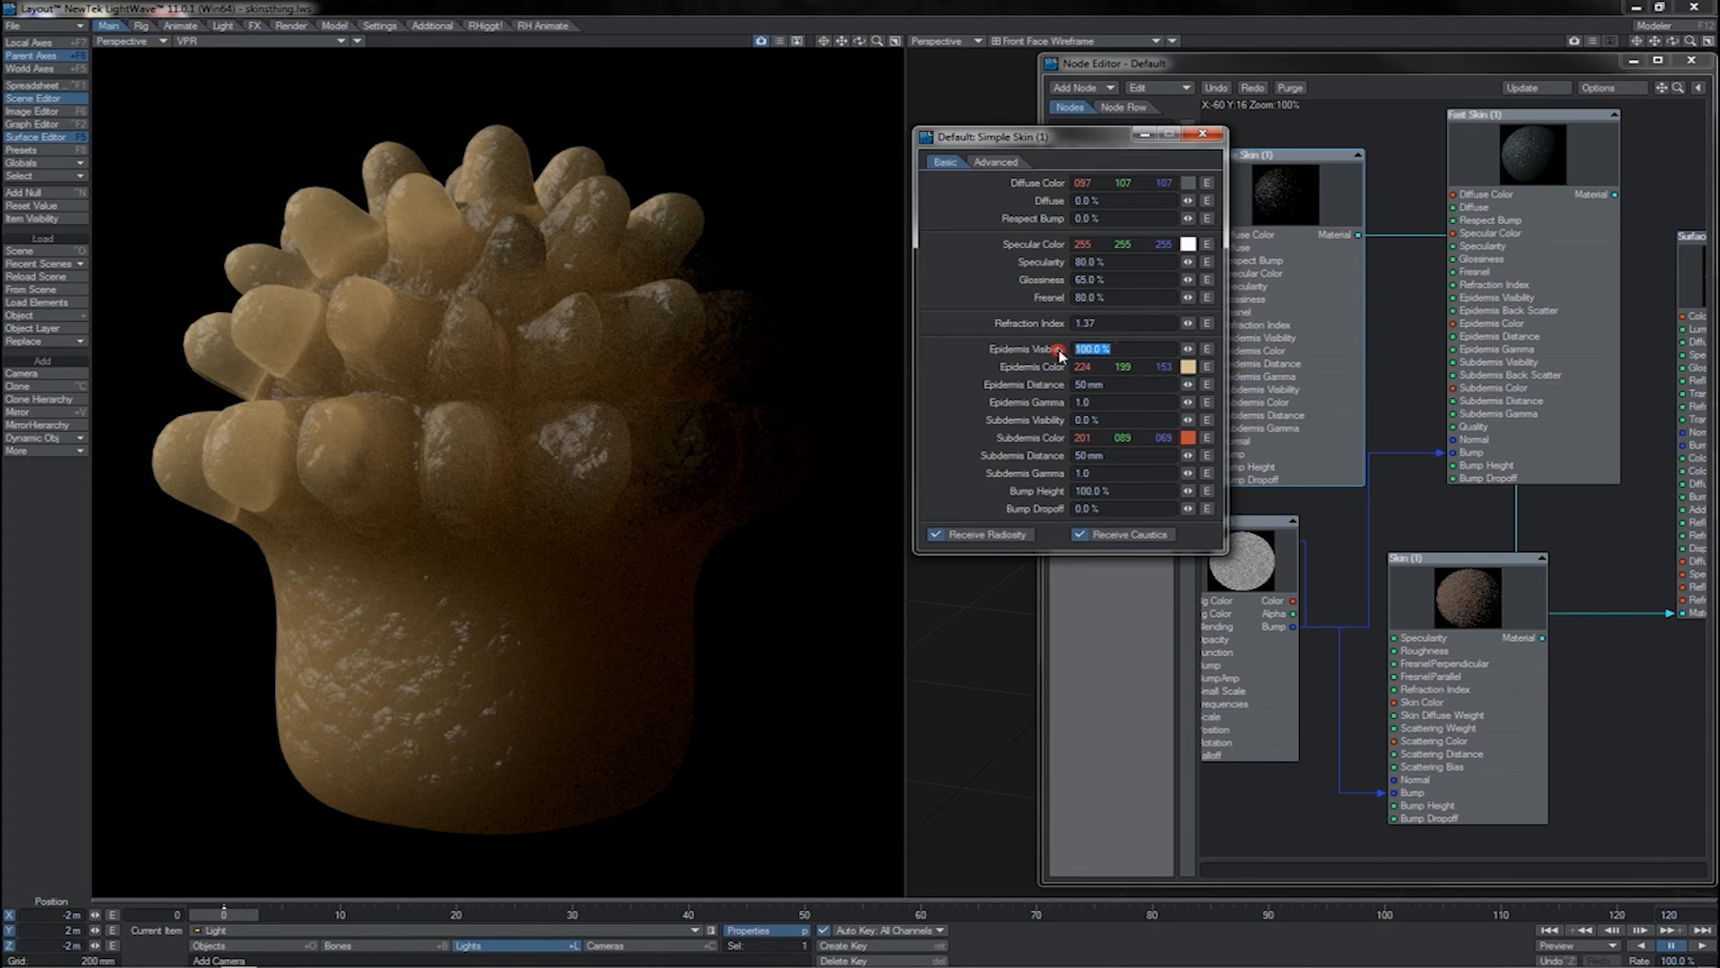
{"action": "left_click", "coordinate": [1113, 198]}
{"action": "left_click_drag", "start_coordinate": [1123, 349], "coordinate": [1046, 350]}
{"action": "type", "text": "0"}
{"action": "key", "text": "Tab"}
{"action": "left_click", "coordinate": [1111, 201]}
{"action": "type", "text": "200"}
{"action": "key", "text": "Tab"}
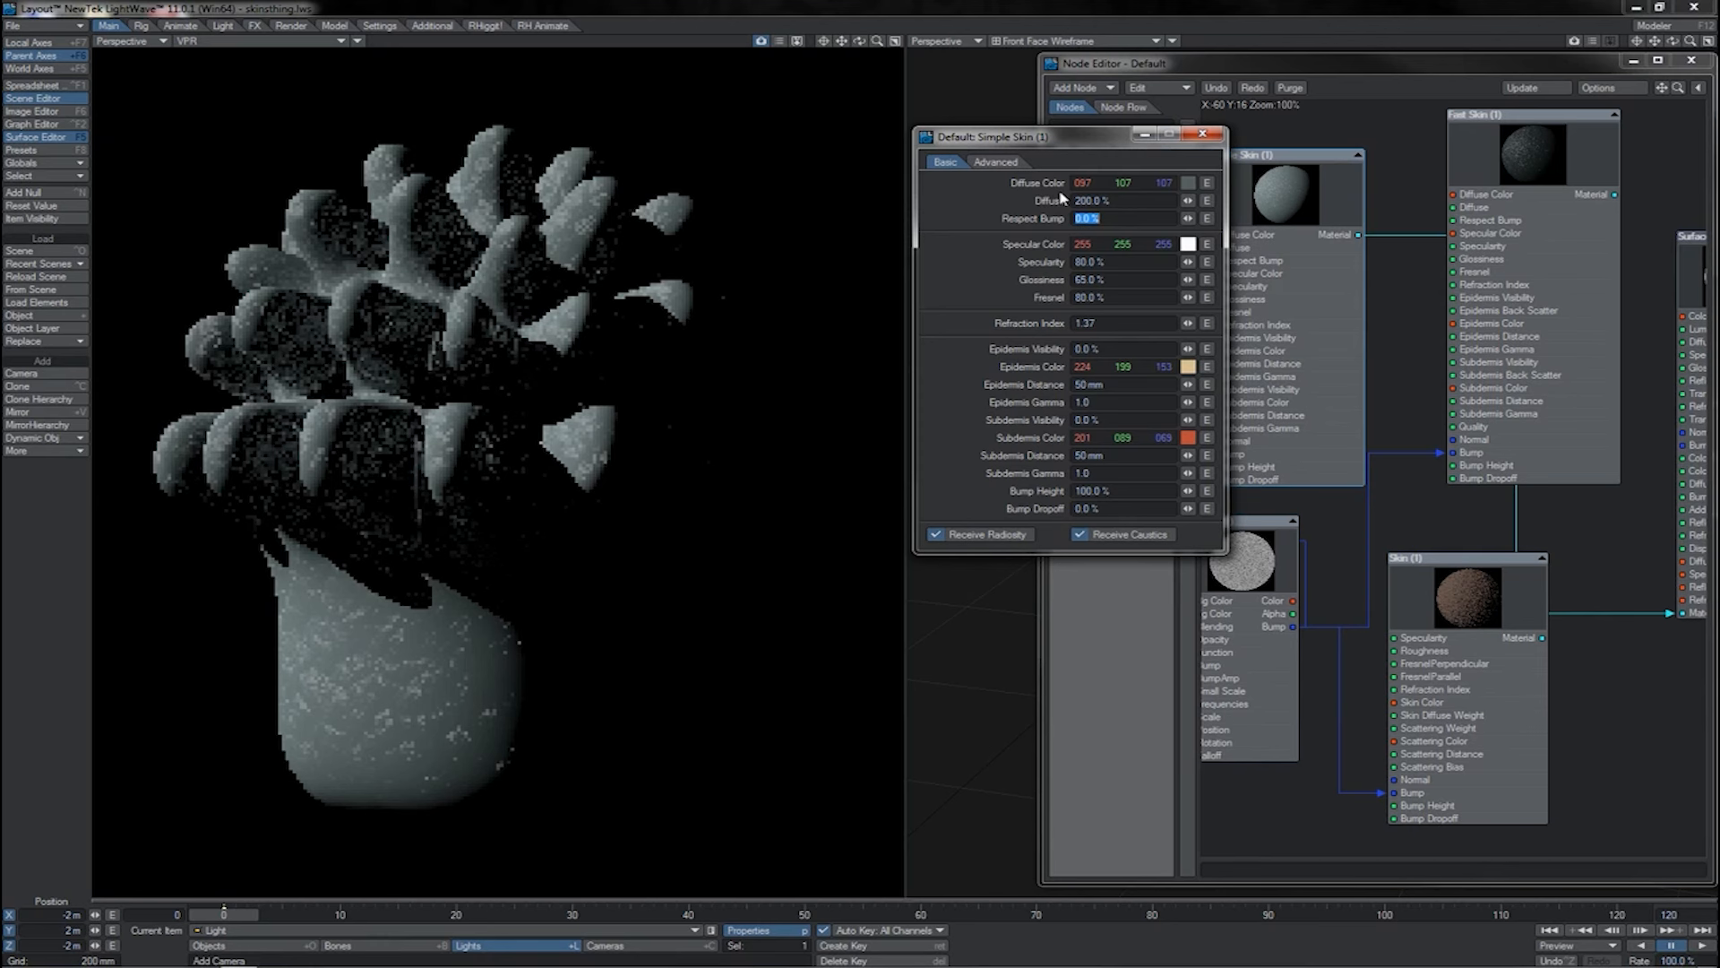
Set Diffuse, Epidermis Visibility and Subdermis Visibility of the Simple Skin node all to 100%.
{"action": "double_click", "coordinate": [1128, 200]}
{"action": "type", "text": "100"}
{"action": "key", "text": "Tab"}
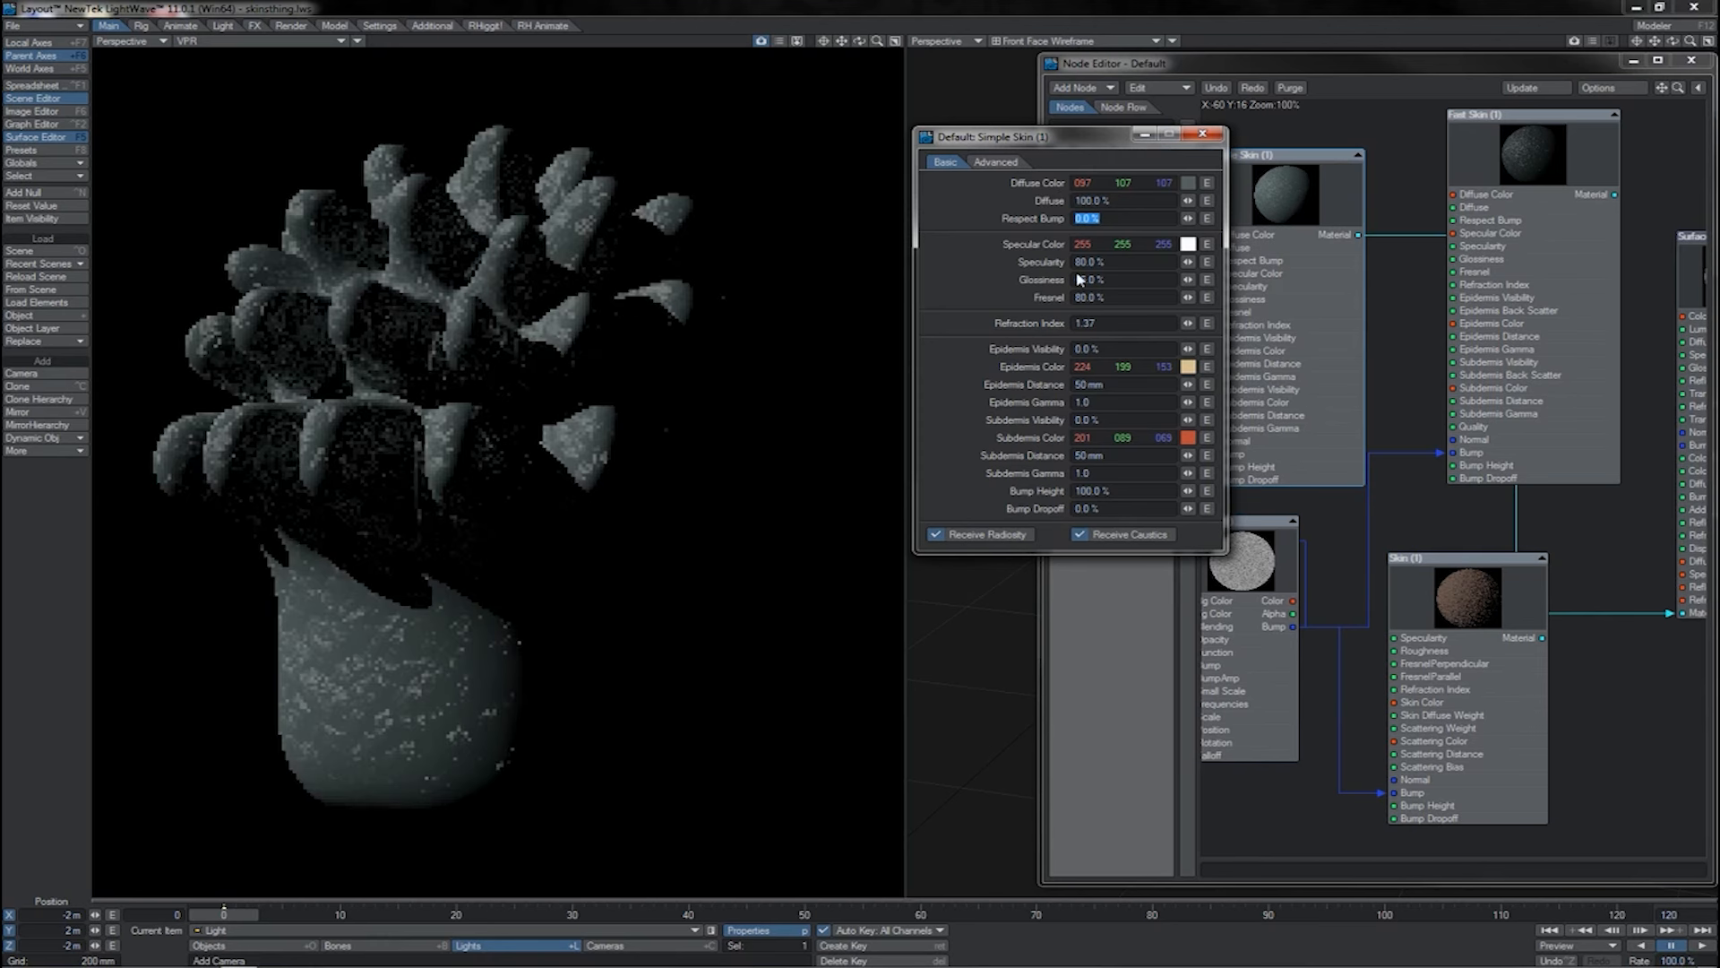
{"action": "double_click", "coordinate": [1114, 349]}
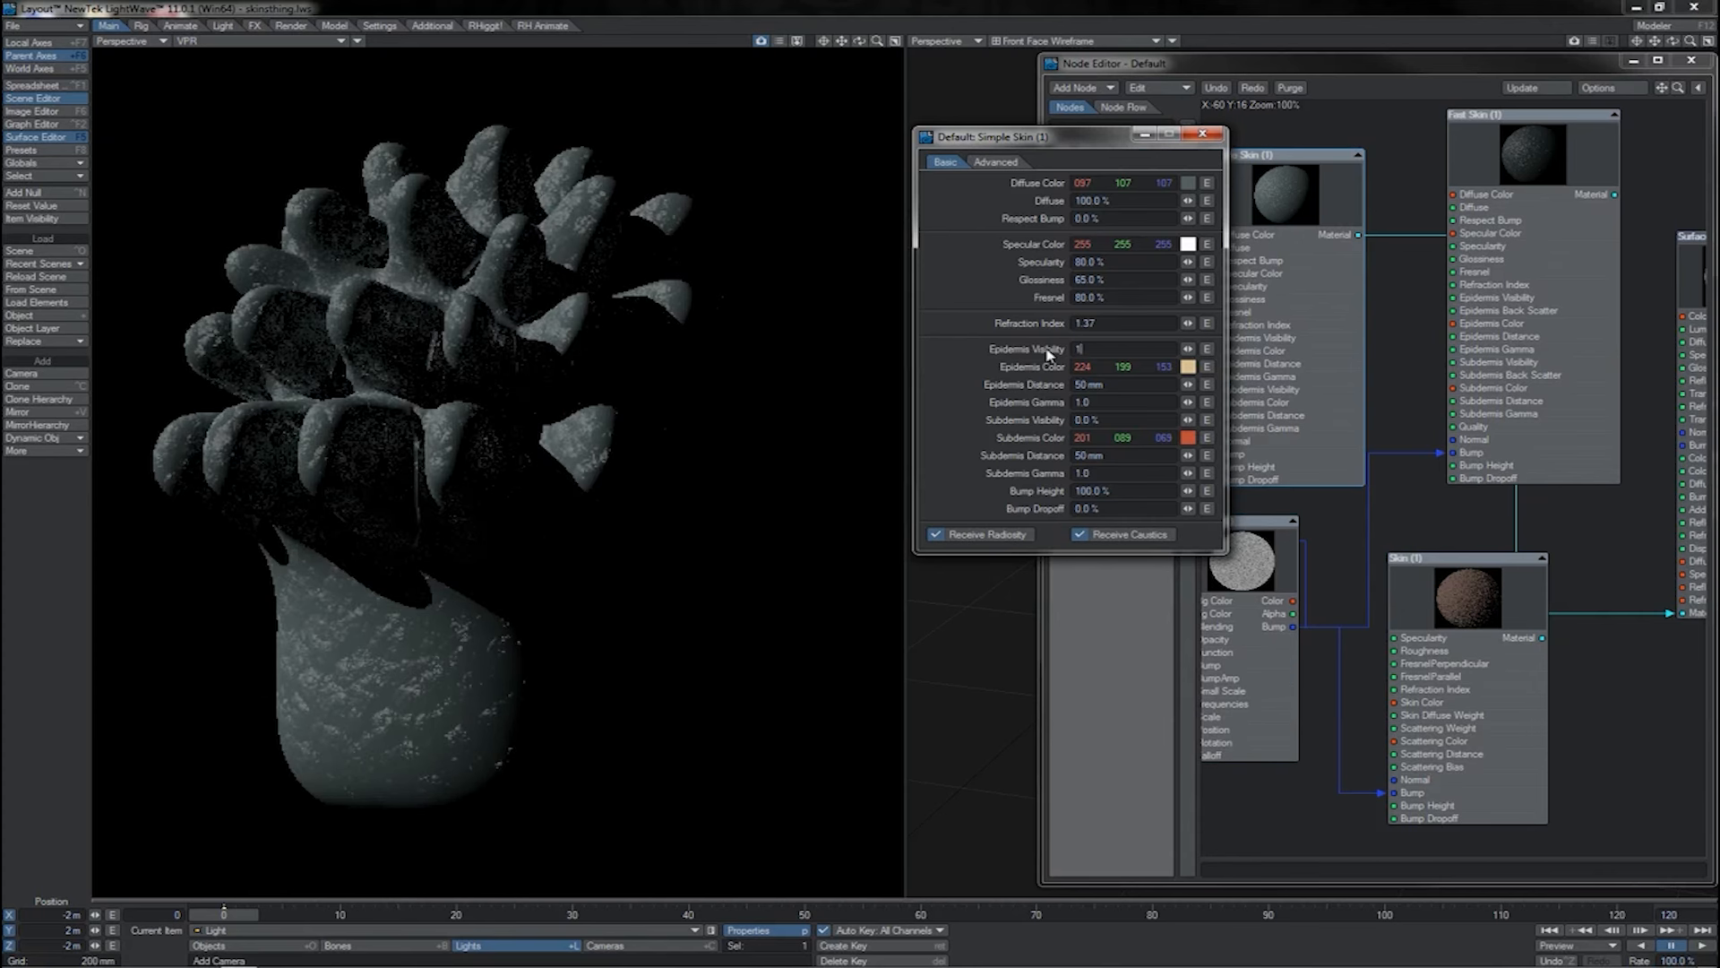
{"action": "type", "text": "100"}
{"action": "key", "text": "Tab"}
{"action": "double_click", "coordinate": [1079, 419]}
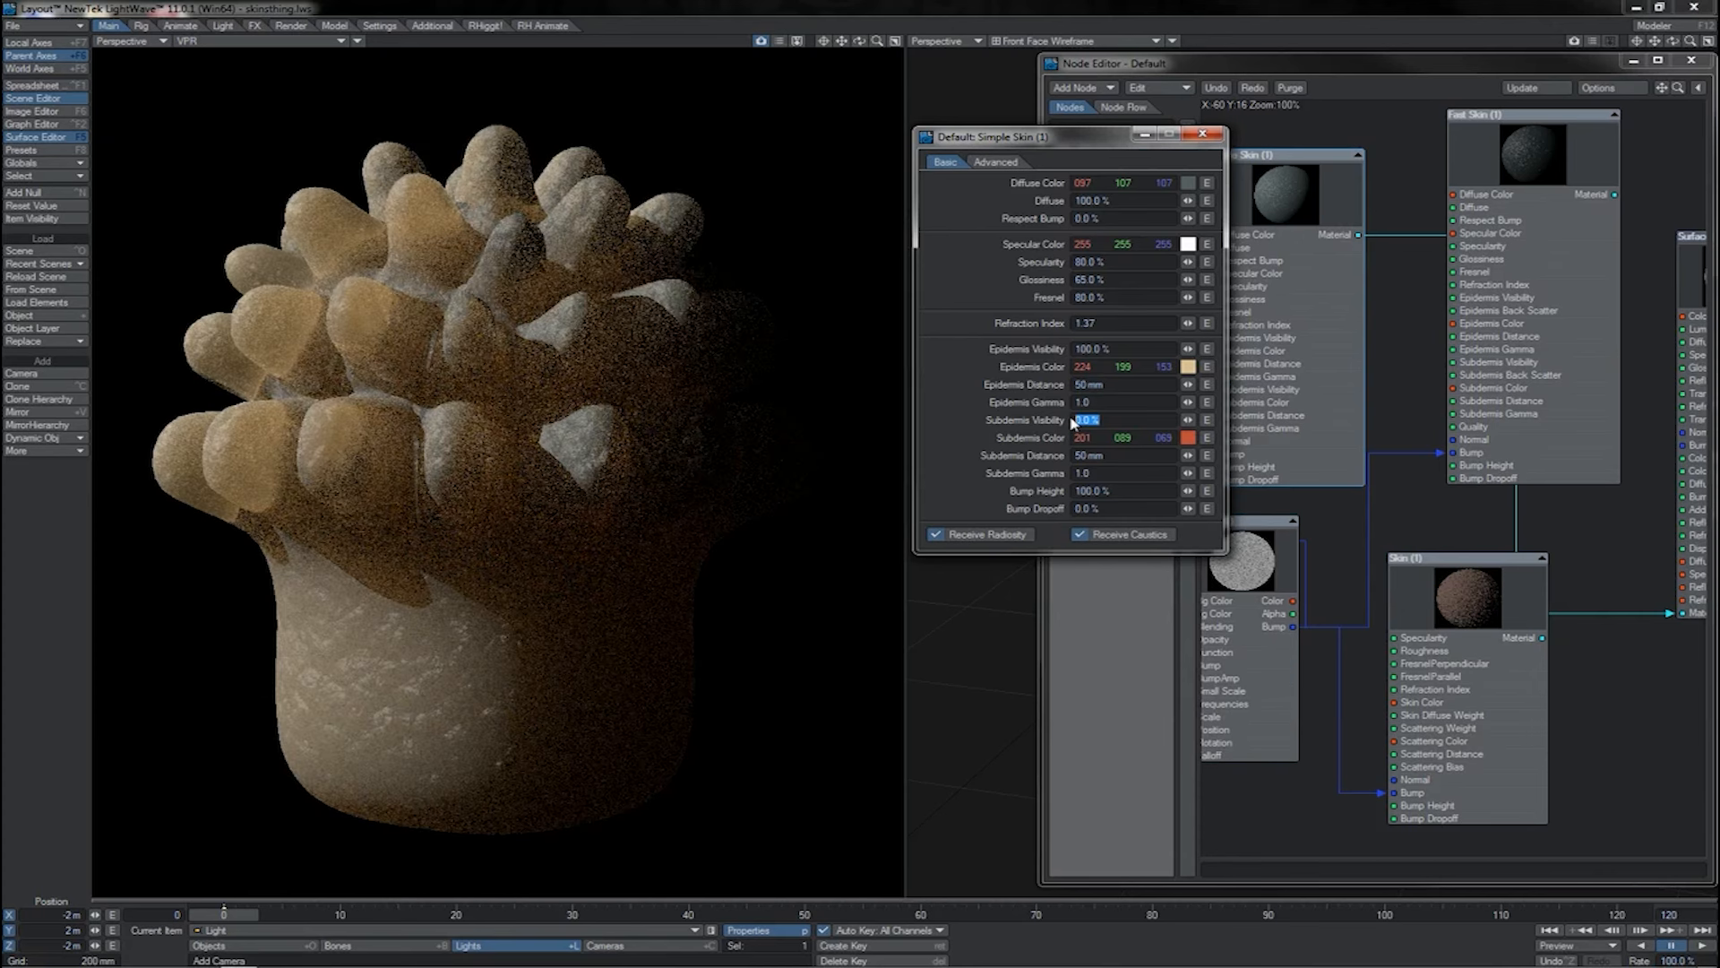
{"action": "type", "text": "100"}
{"action": "key", "text": "Tab"}
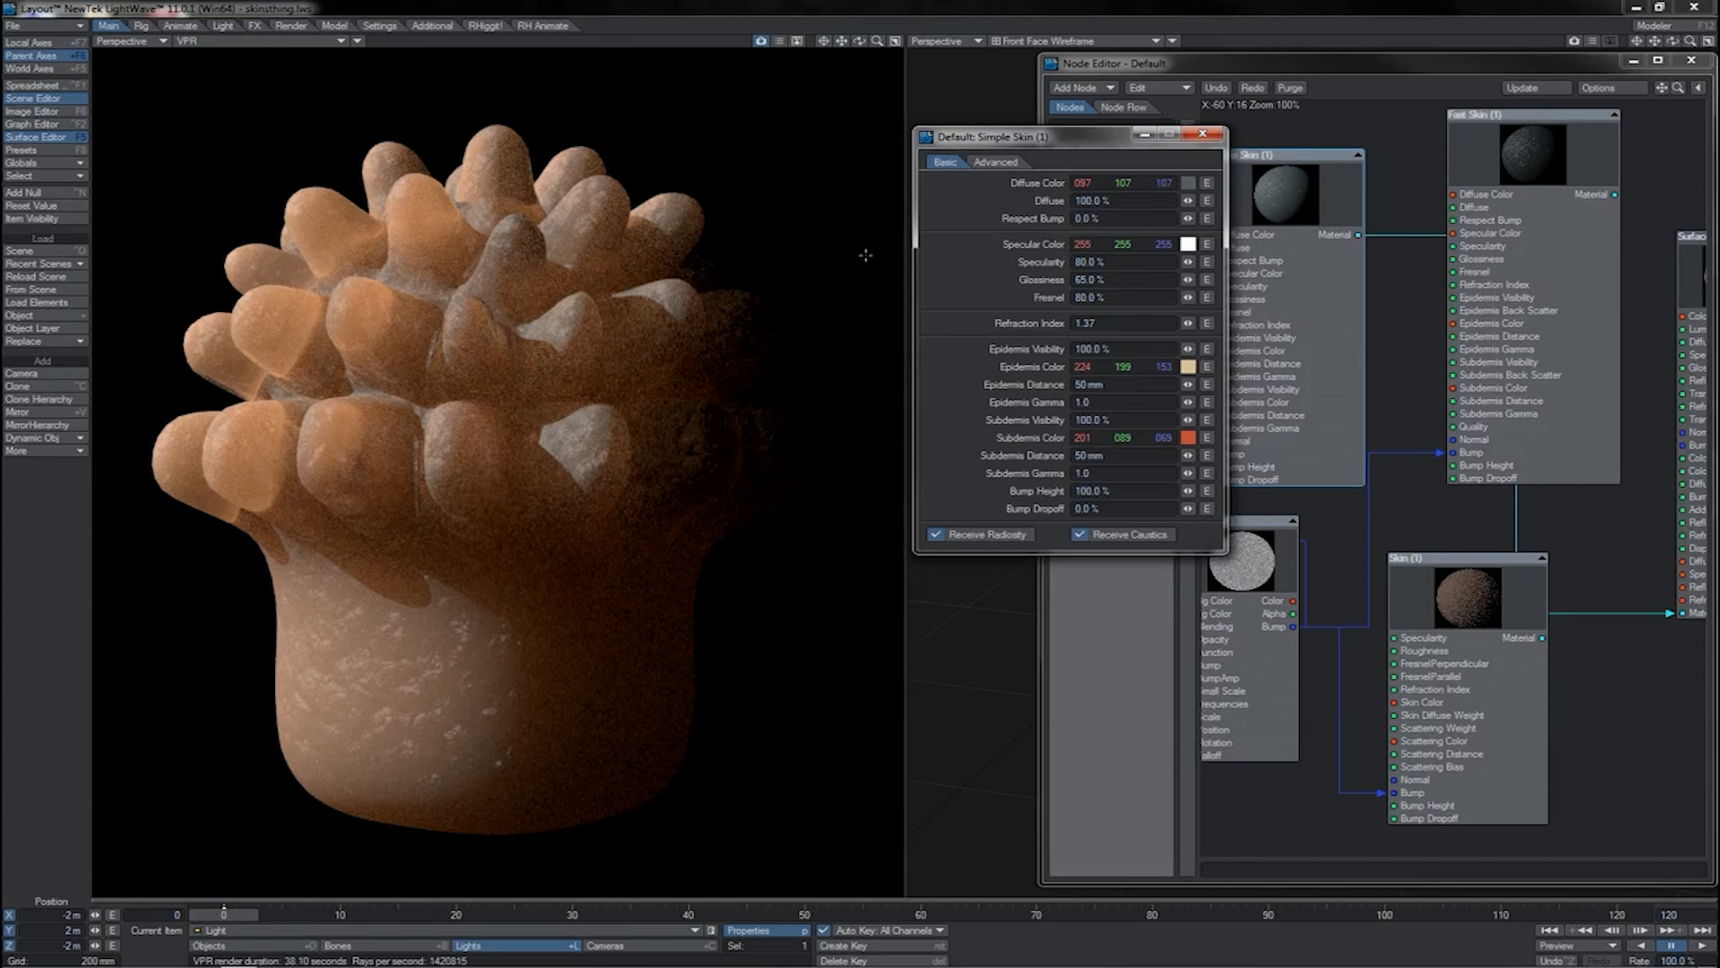
Remove the diffuse contribution of the Simple Skin node by setting Diffuse to 0%.
{"action": "left_click_drag", "start_coordinate": [1000, 123], "coordinate": [935, 119]}
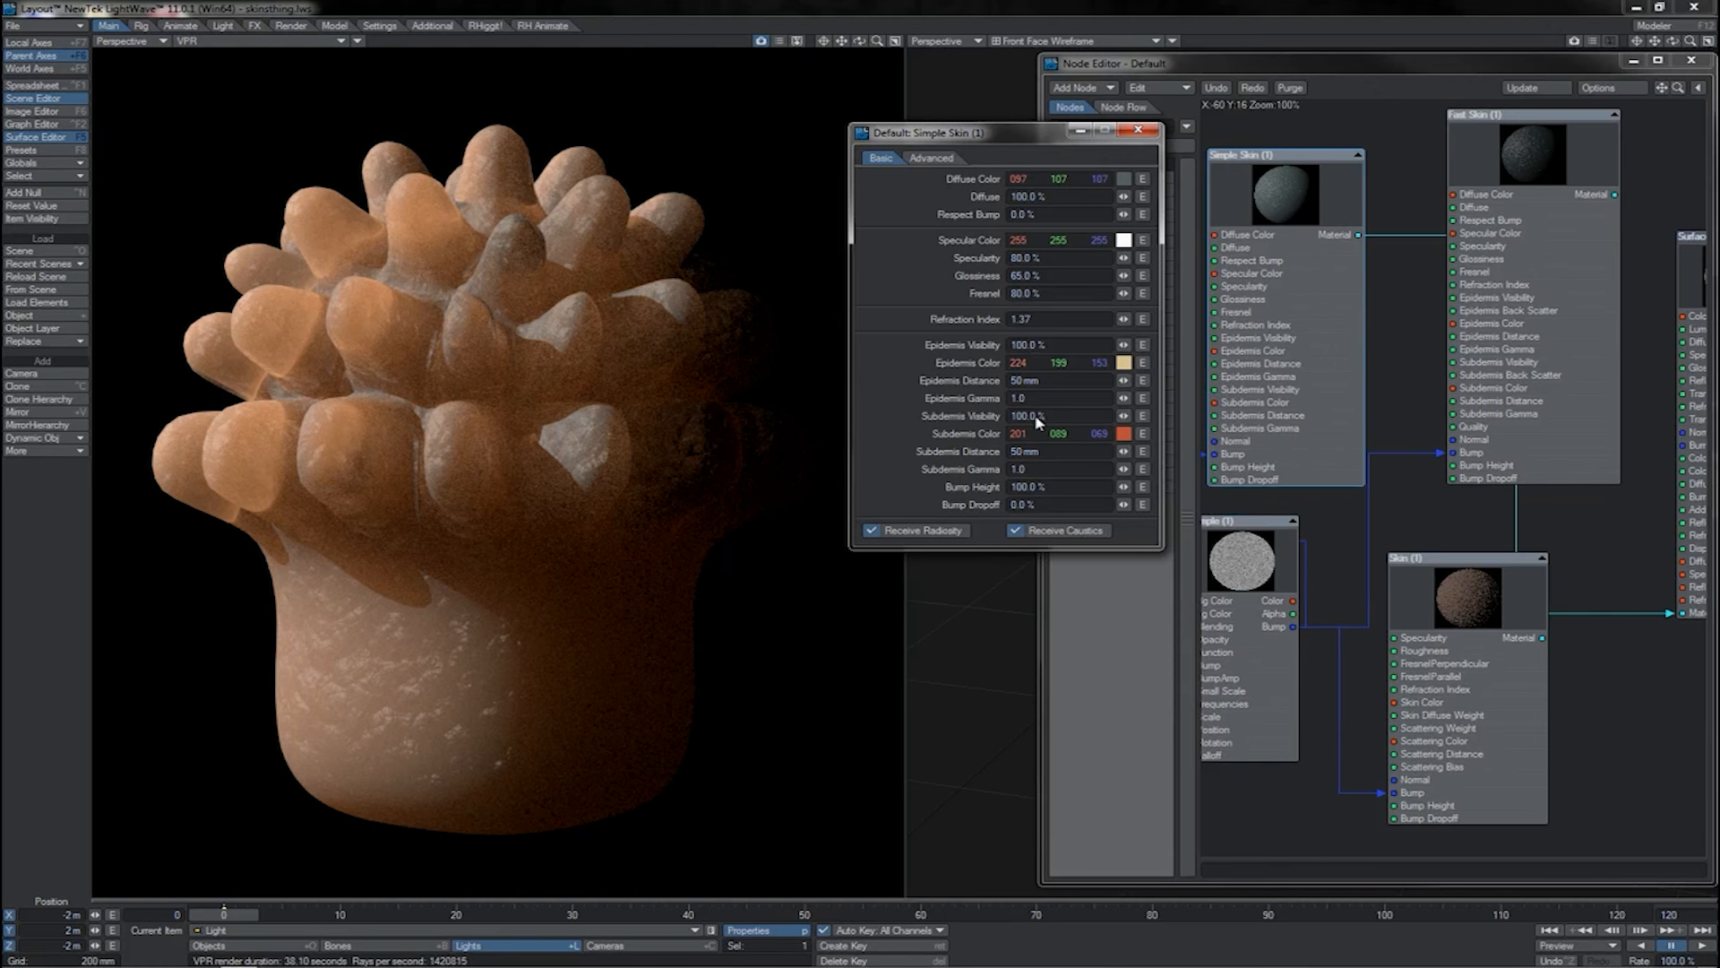
{"action": "left_click", "coordinate": [1054, 196]}
{"action": "type", "text": "0"}
{"action": "key", "text": "Tab"}
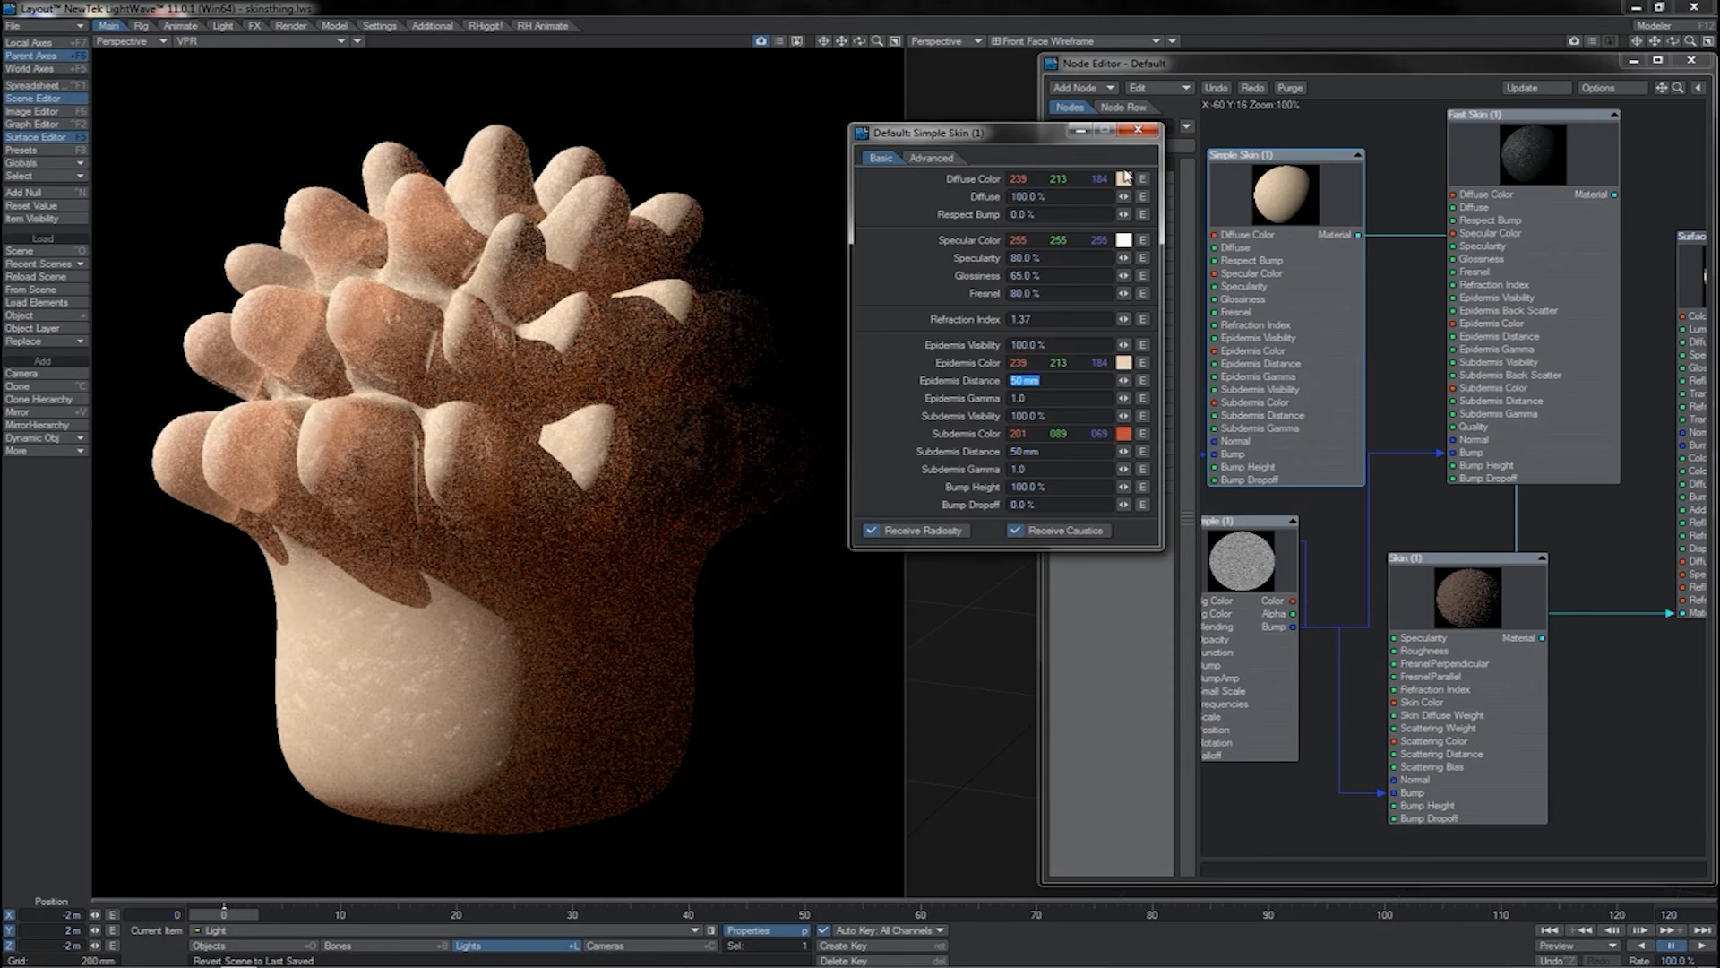
Lighten the Simple Skin node's Diffuse Color to a pale beige of about H 22, S 28, V 244.
{"action": "left_click", "coordinate": [1125, 180]}
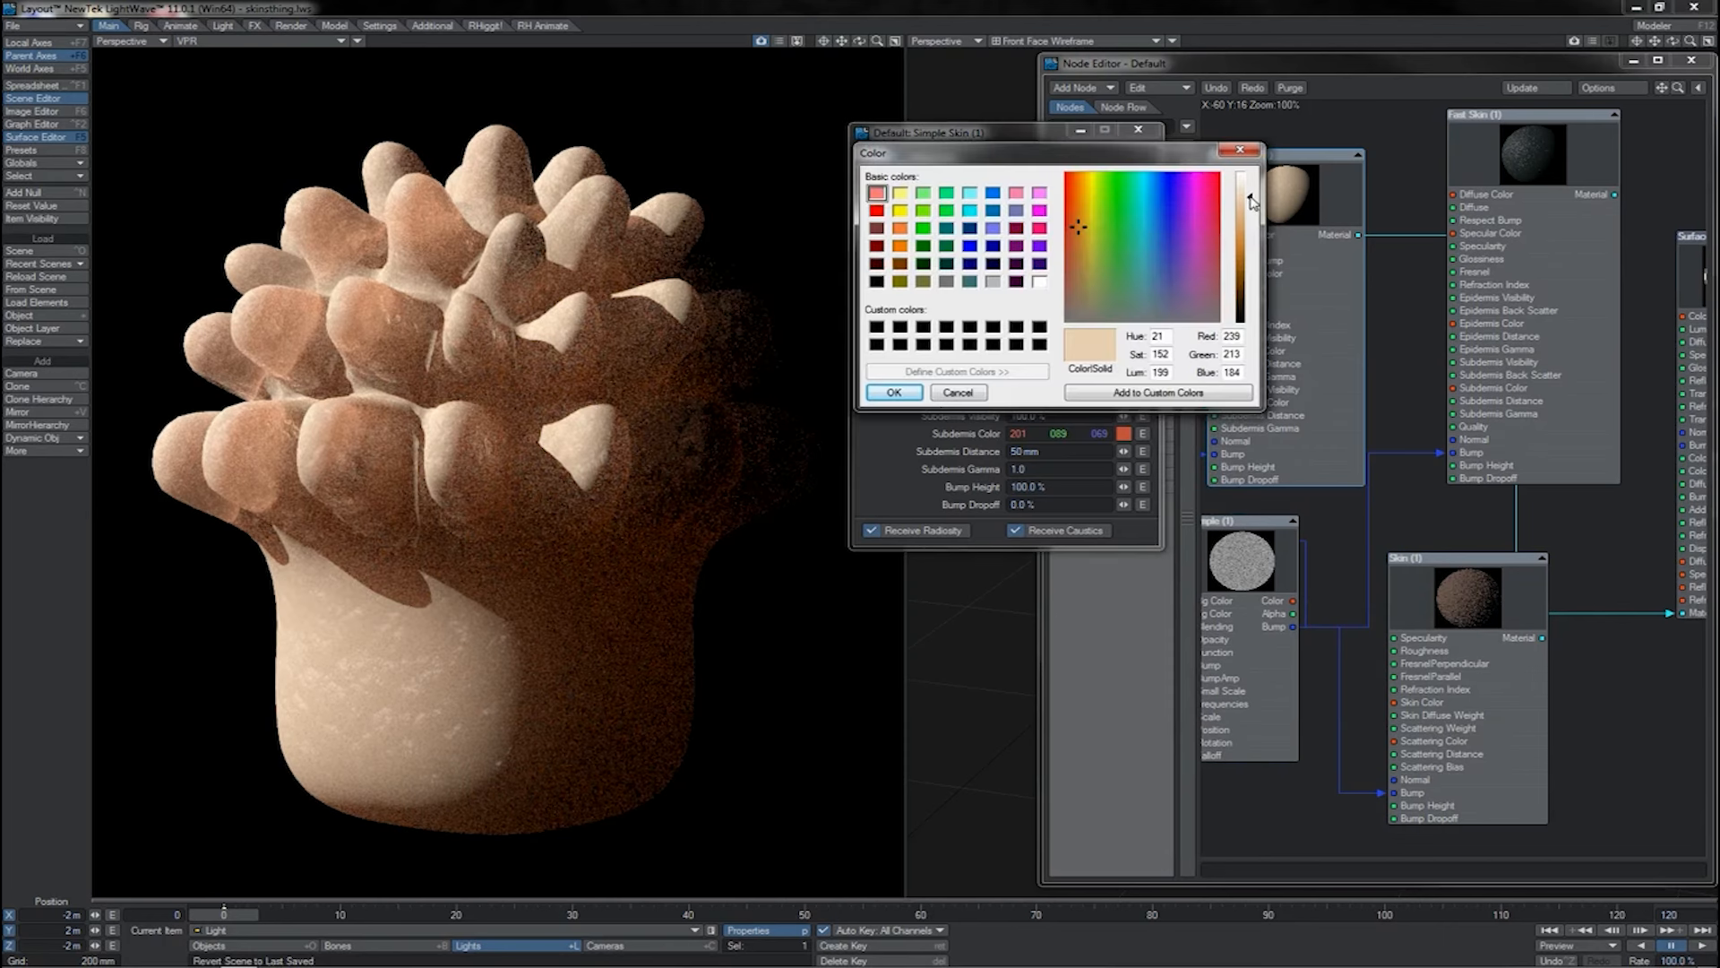
{"action": "left_click_drag", "start_coordinate": [1252, 202], "coordinate": [1252, 193]}
{"action": "key", "text": "Return"}
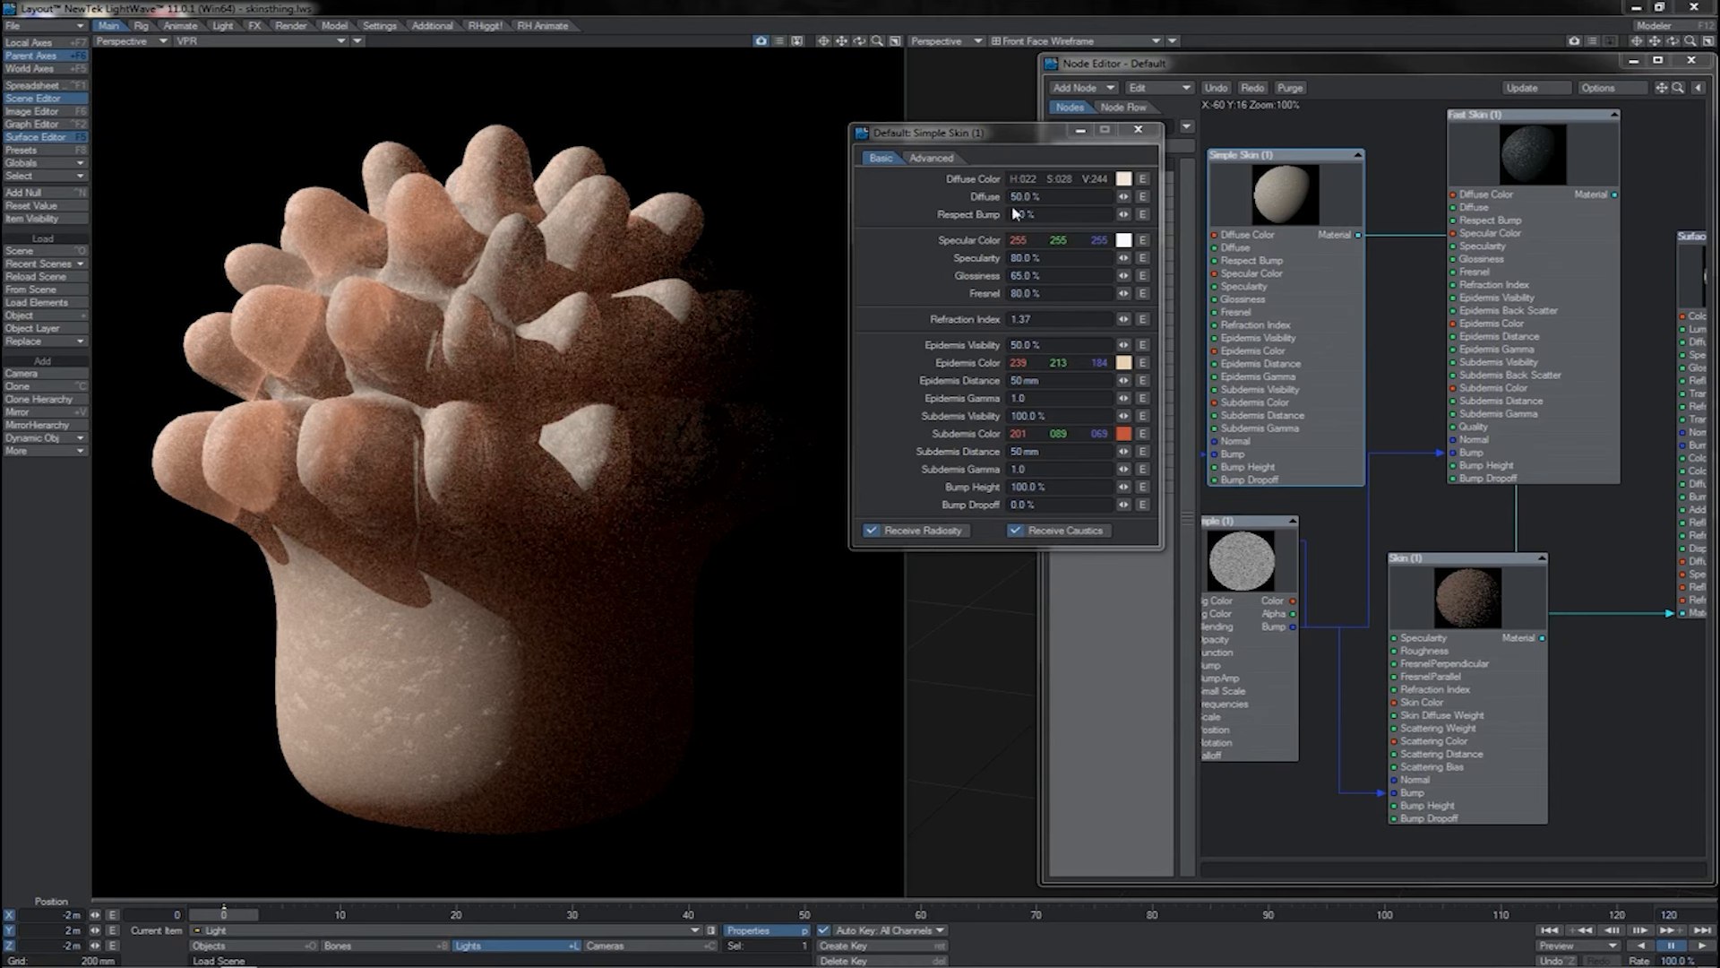
Try an Epidermis Visibility of 60% and undo that change.
{"action": "left_click", "coordinate": [1005, 344]}
{"action": "type", "text": "60"}
{"action": "key", "text": "Tab"}
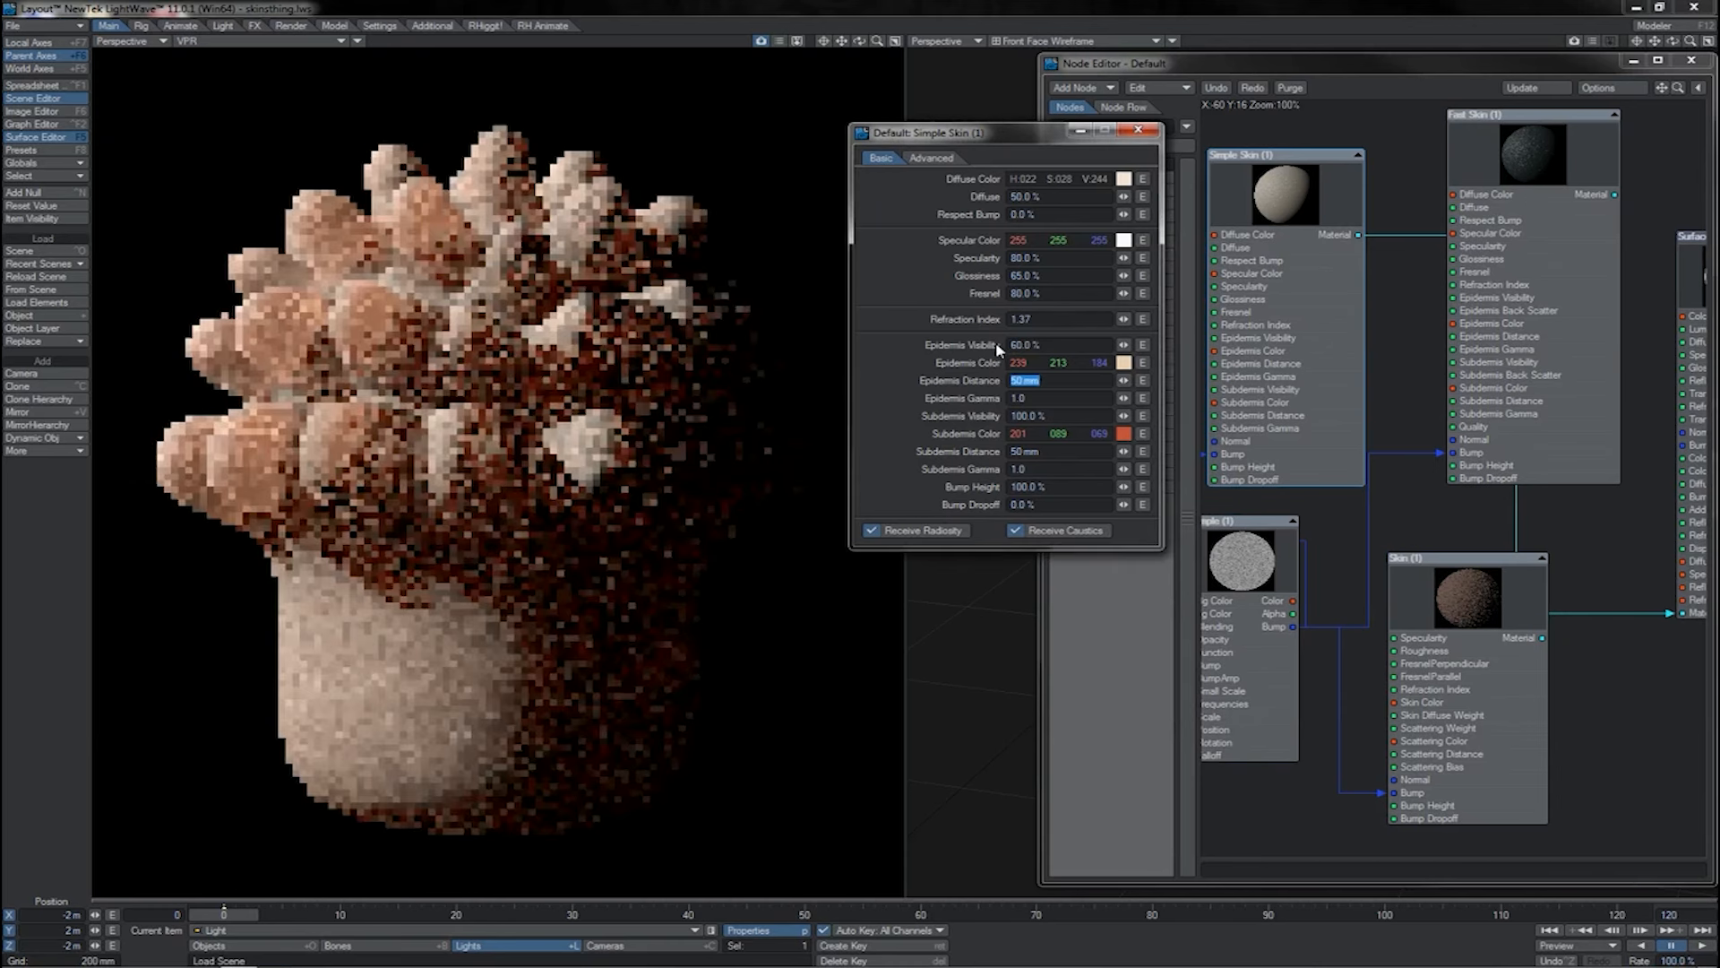
{"action": "key", "text": "ctrl+z"}
Reduce the Simple Skin node's Diffuse to 40%.
{"action": "left_click", "coordinate": [993, 197]}
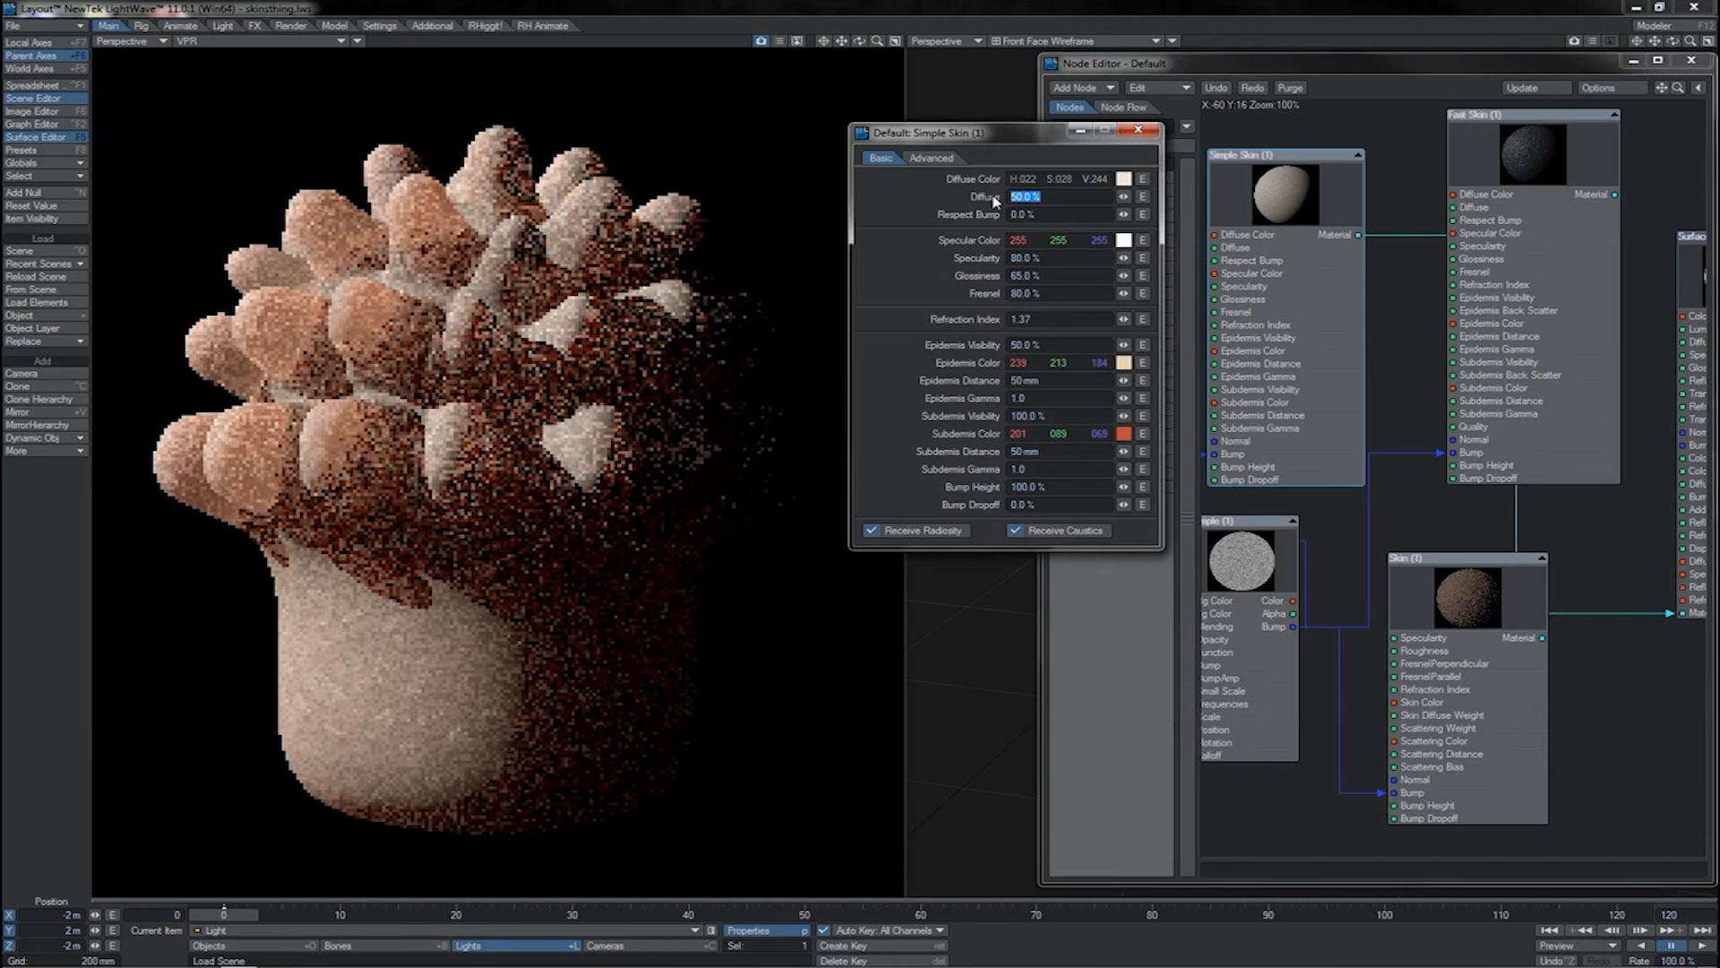
{"action": "type", "text": "40"}
{"action": "key", "text": "Tab"}
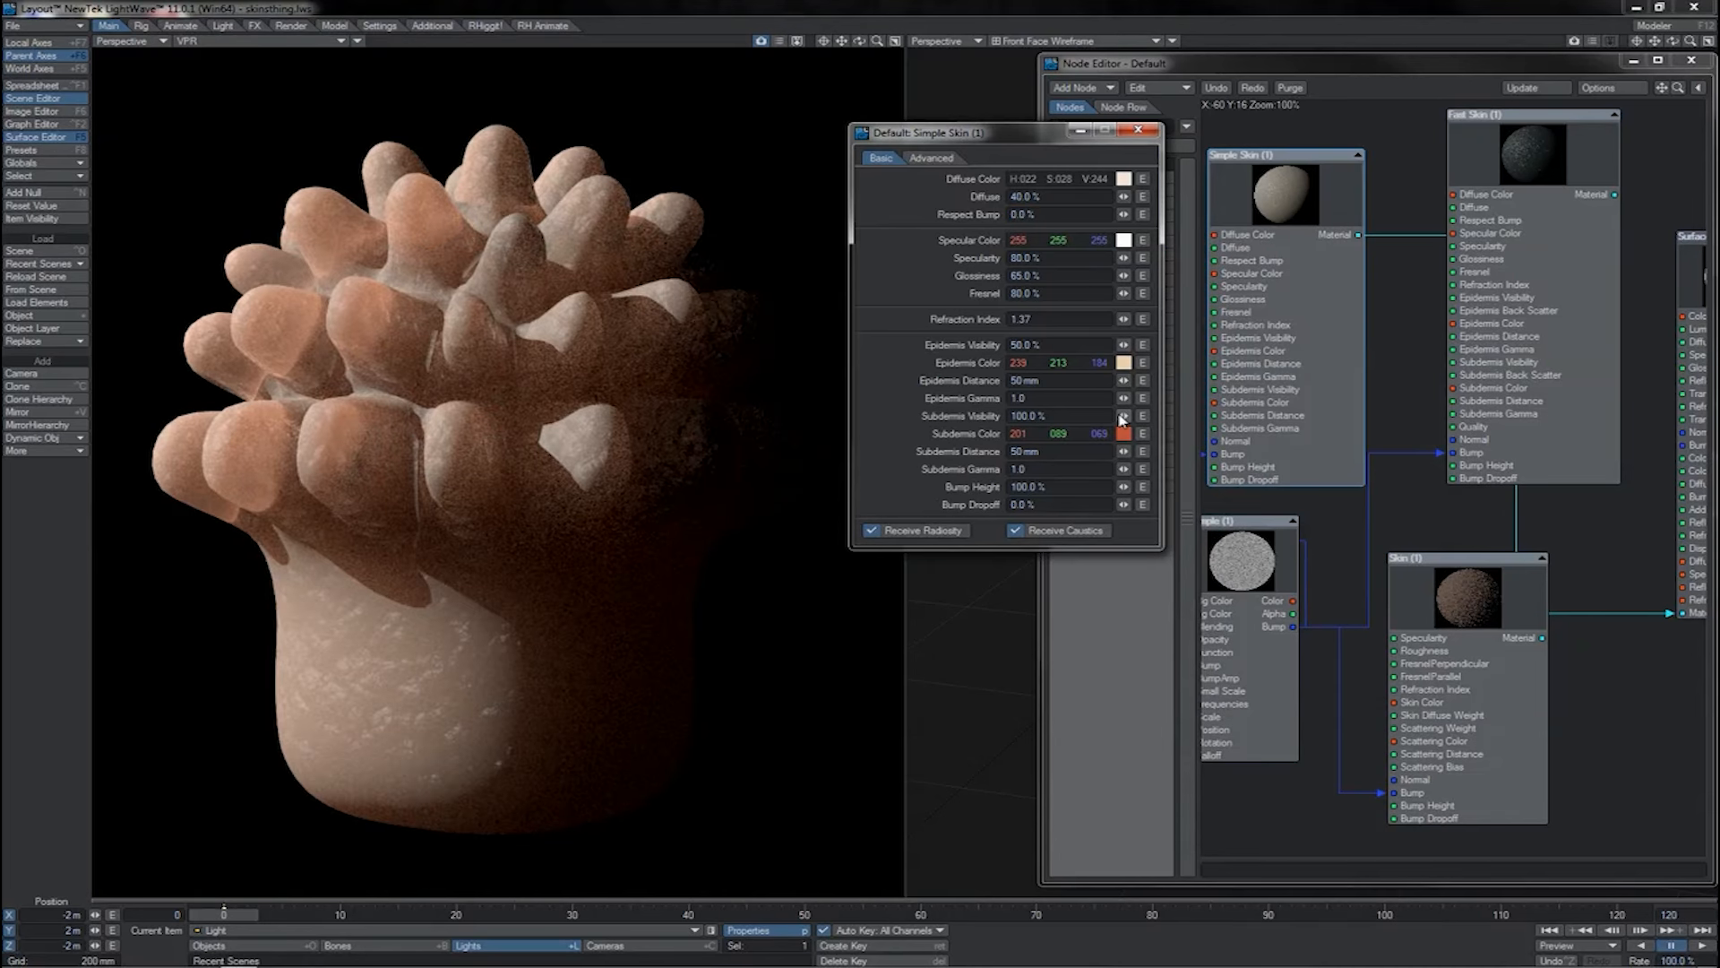
Lower the Subdermis Visibility to 0% for comparison and restore it to 100%.
{"action": "left_click_drag", "start_coordinate": [1122, 417], "coordinate": [1065, 381]}
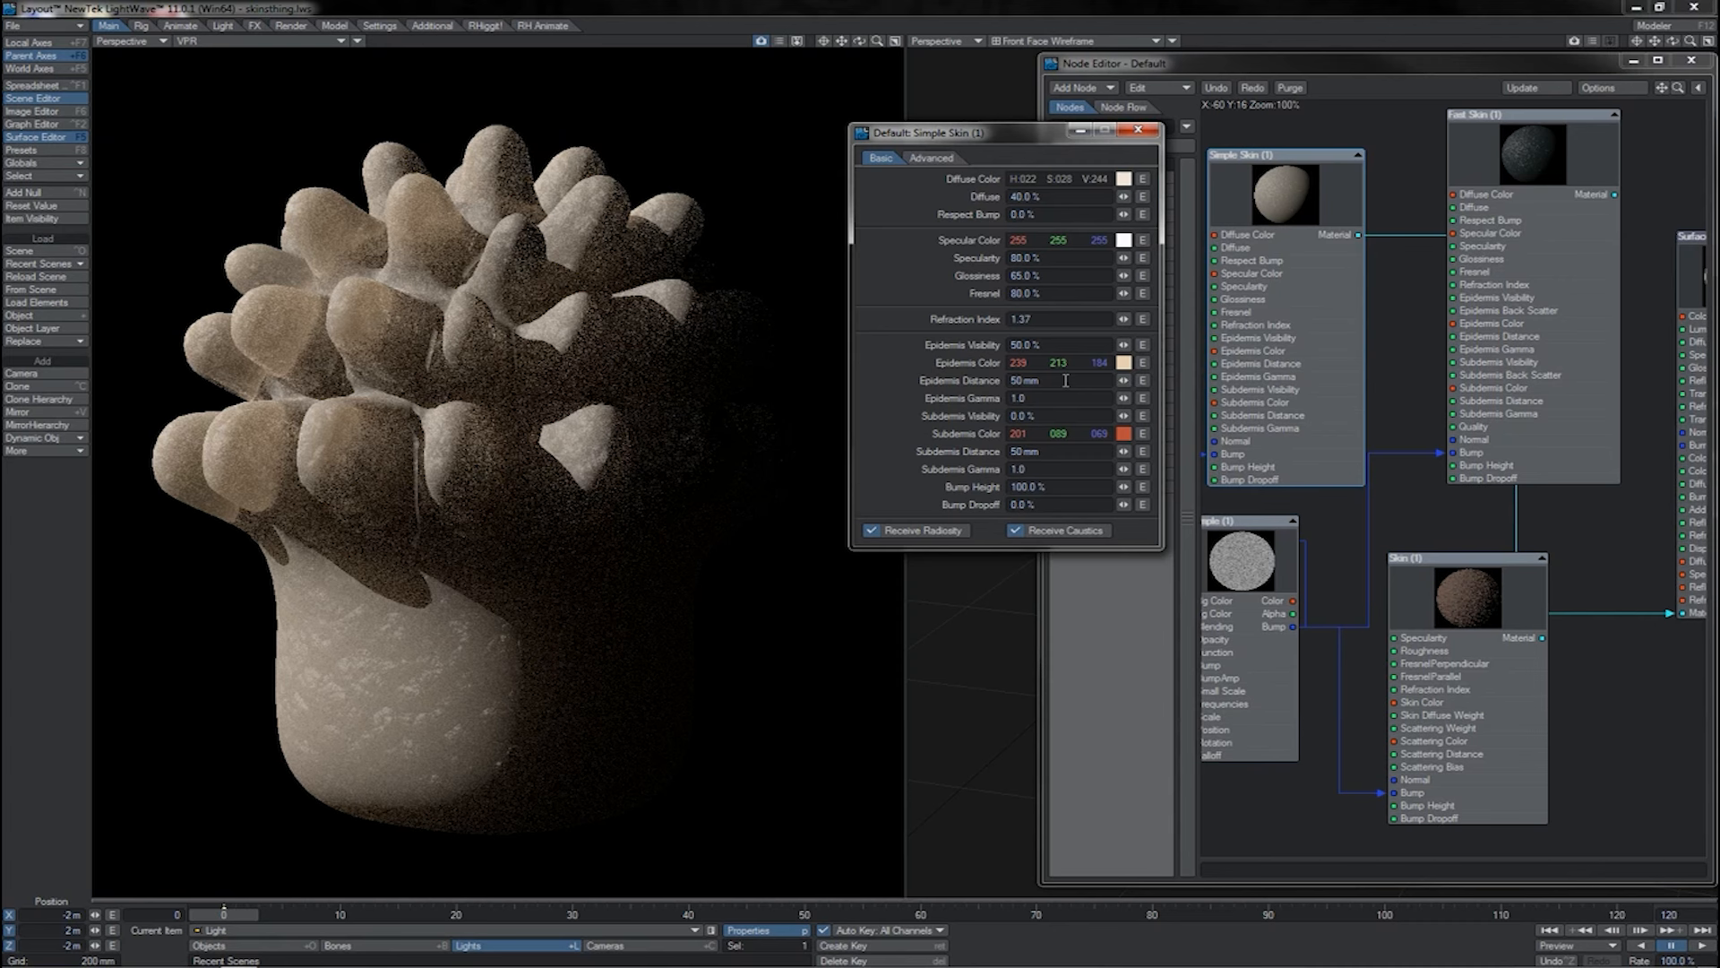
{"action": "left_click", "coordinate": [1061, 414]}
{"action": "type", "text": "100"}
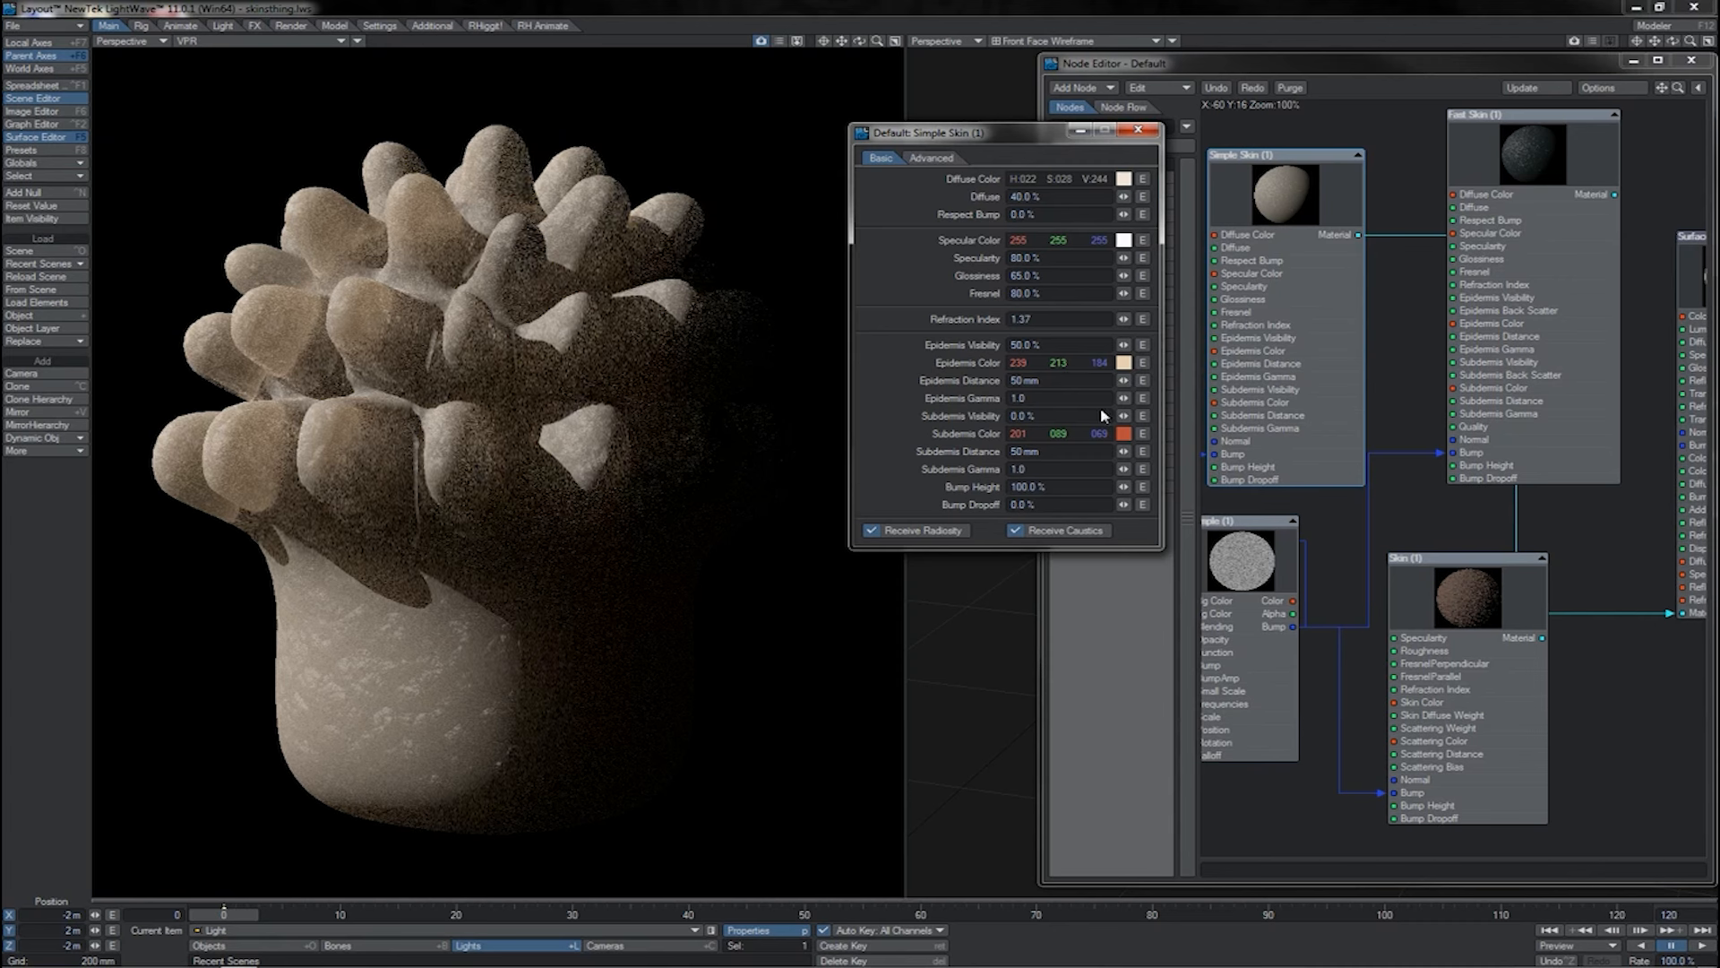
{"action": "key", "text": "Tab"}
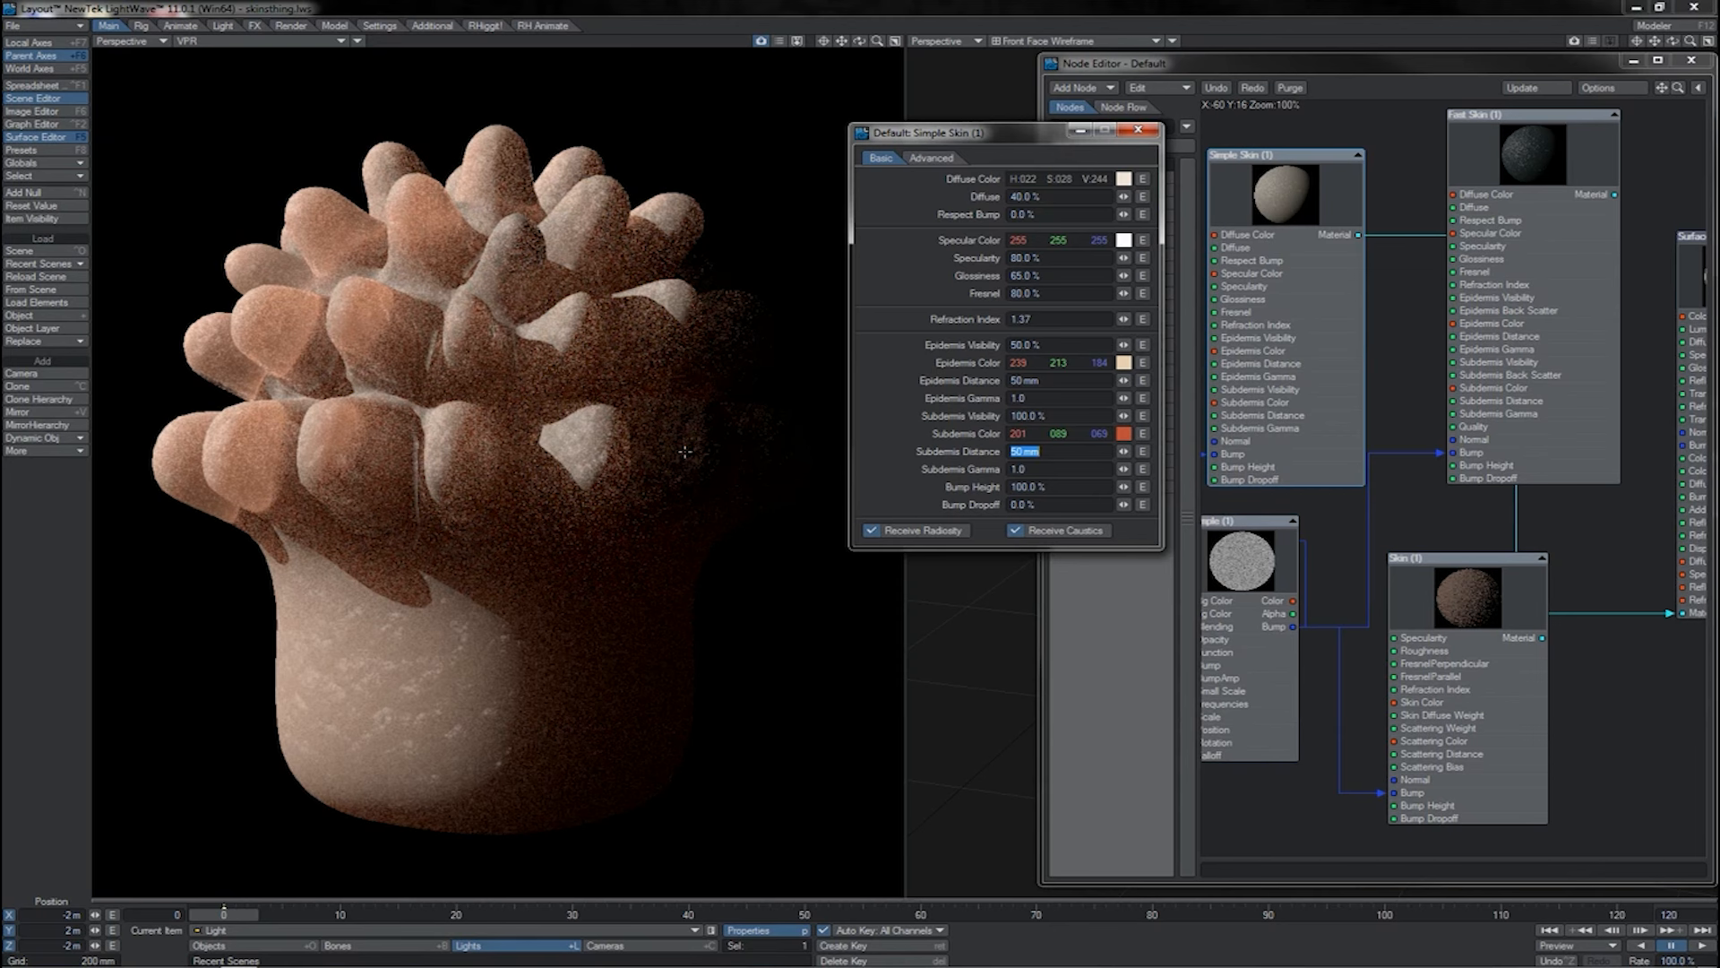
Set the Subdermis Distance to 200 mm and the Epidermis Distance to 6 mm.
{"action": "type", "text": "200"}
{"action": "key", "text": "Return"}
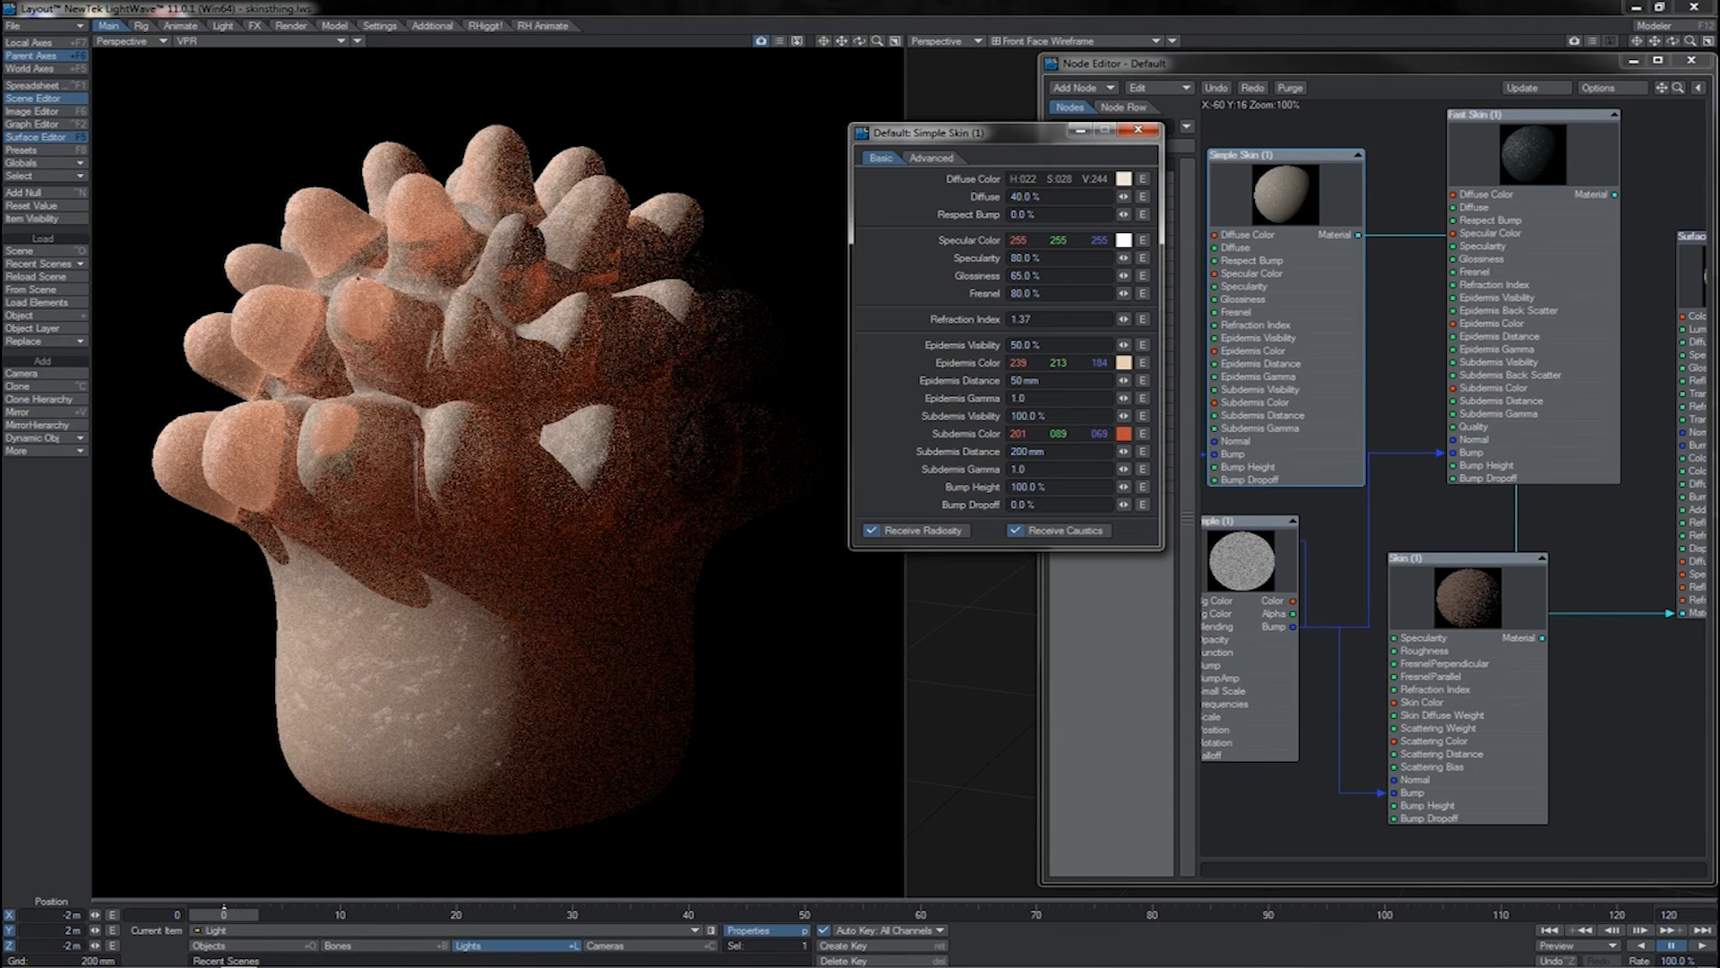
{"action": "double_click", "coordinate": [1049, 381]}
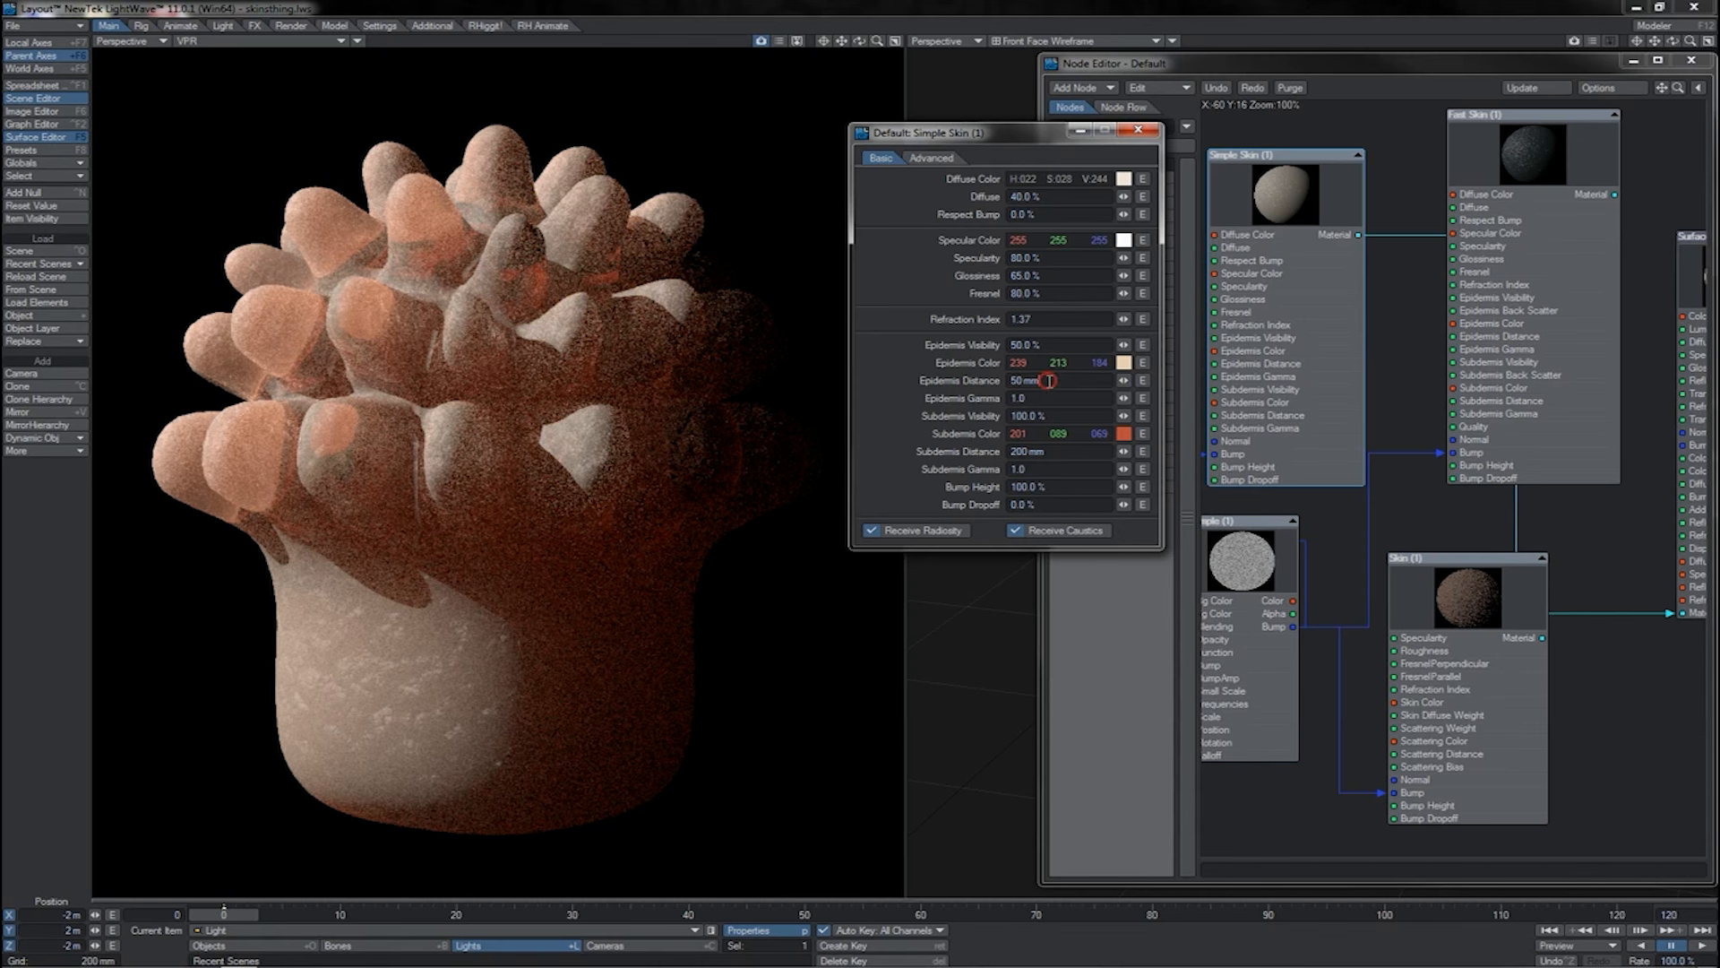
{"action": "type", "text": "6"}
{"action": "key", "text": "Return"}
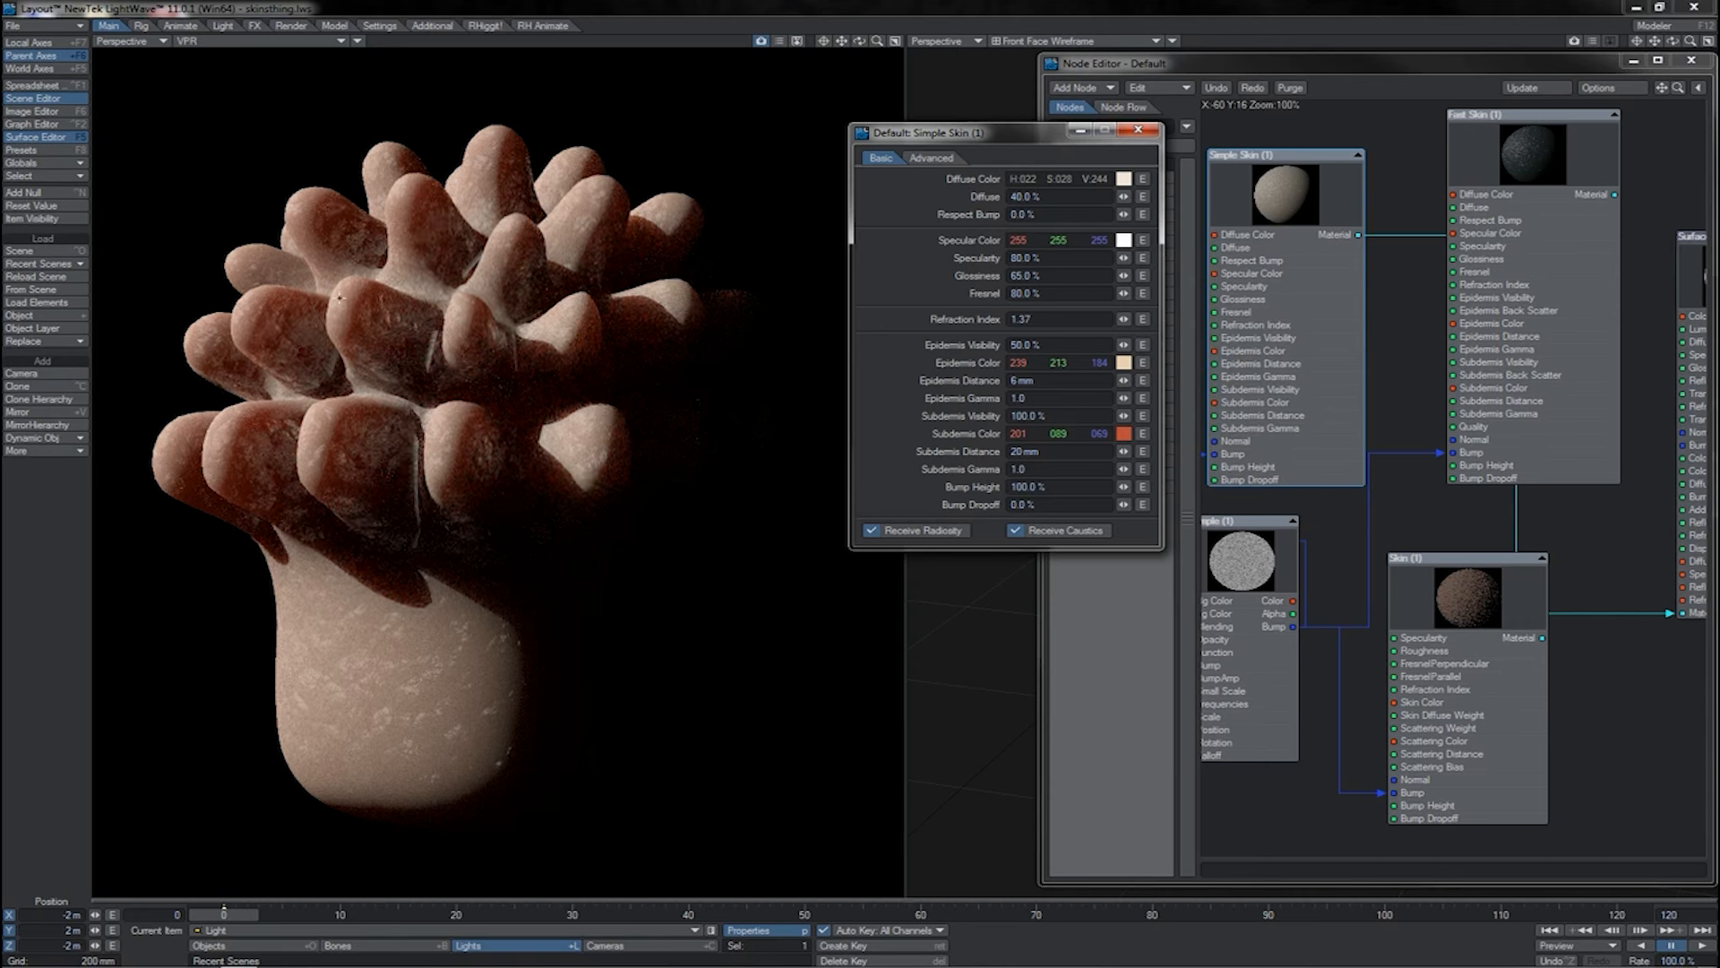
Set the Subdermis Visibility to 0% to show the skin without its subdermal layer.
{"action": "left_click", "coordinate": [1023, 415]}
{"action": "type", "text": "0"}
{"action": "key", "text": "Tab"}
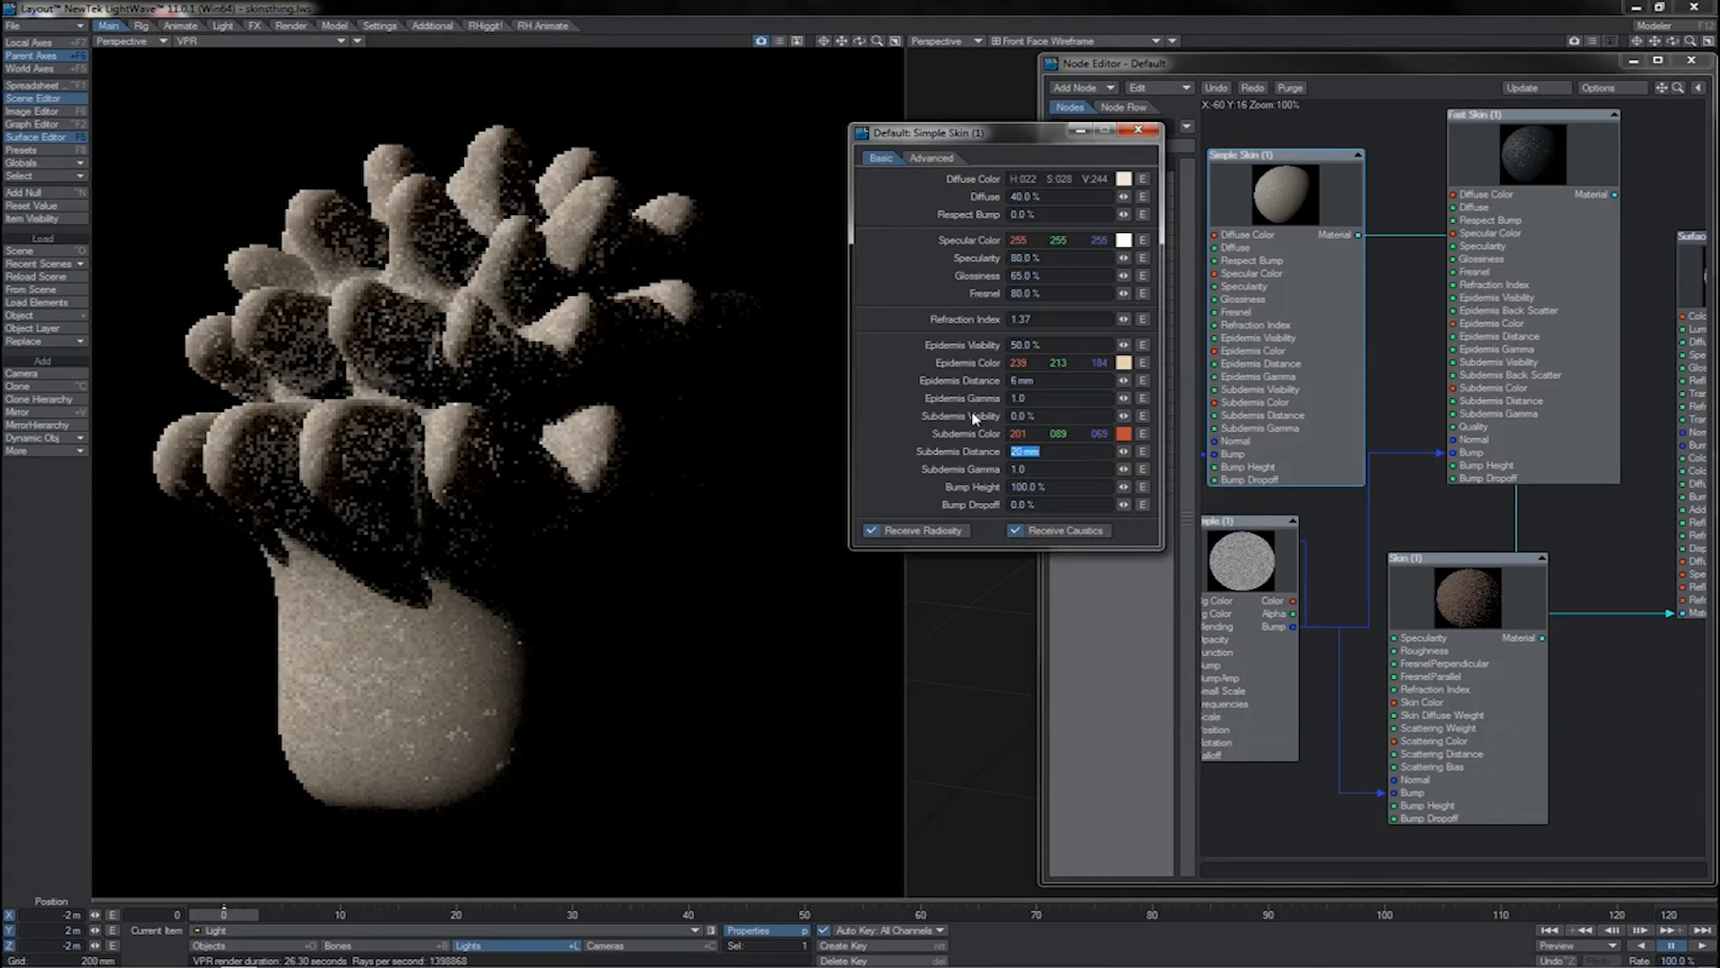
Set the Simple Skin's Epidermis Visibility to 109.5%, Diffuse Color to hue 0 and saturation 22, and Subdermis Visibility to 57.5%.
{"action": "left_click_drag", "start_coordinate": [1124, 345], "coordinate": [1127, 353]}
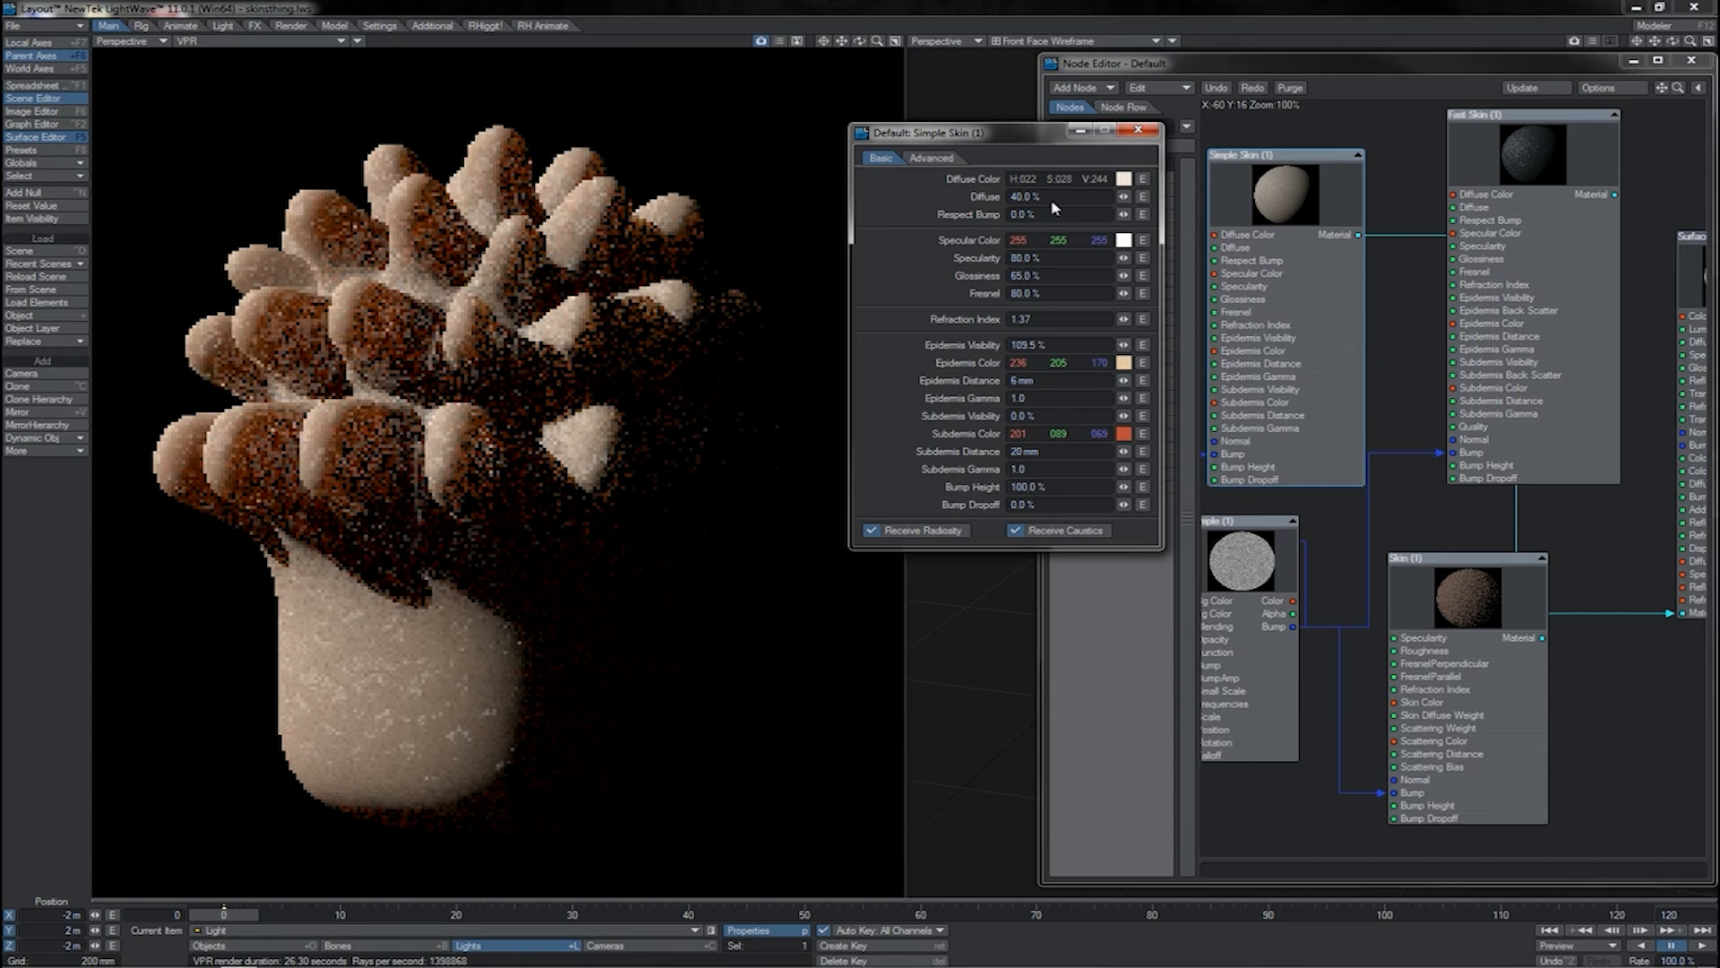
{"action": "left_click_drag", "start_coordinate": [1052, 181], "coordinate": [1047, 181]}
{"action": "left_click_drag", "start_coordinate": [1124, 416], "coordinate": [1164, 415]}
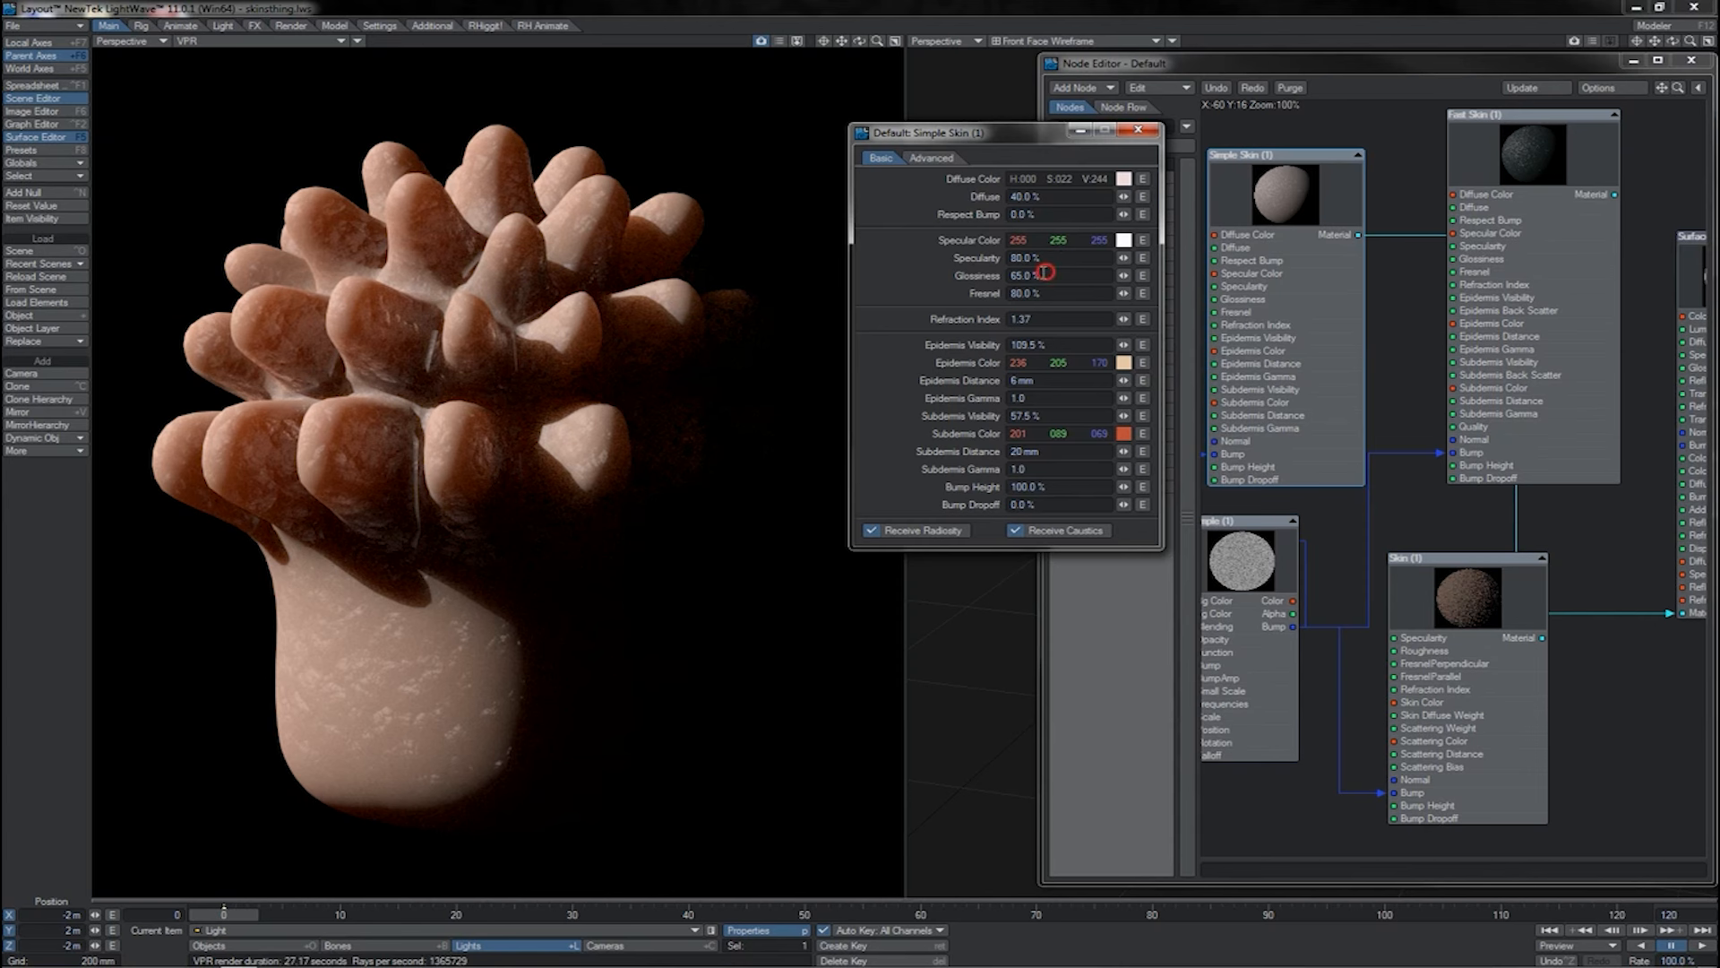
Set the Simple Skin's Glossiness to 20% and Fresnel to 100%.
{"action": "left_click_drag", "start_coordinate": [1041, 275], "coordinate": [1004, 276]}
{"action": "type", "text": "20"}
{"action": "key", "text": "Tab"}
{"action": "left_click", "coordinate": [932, 158]}
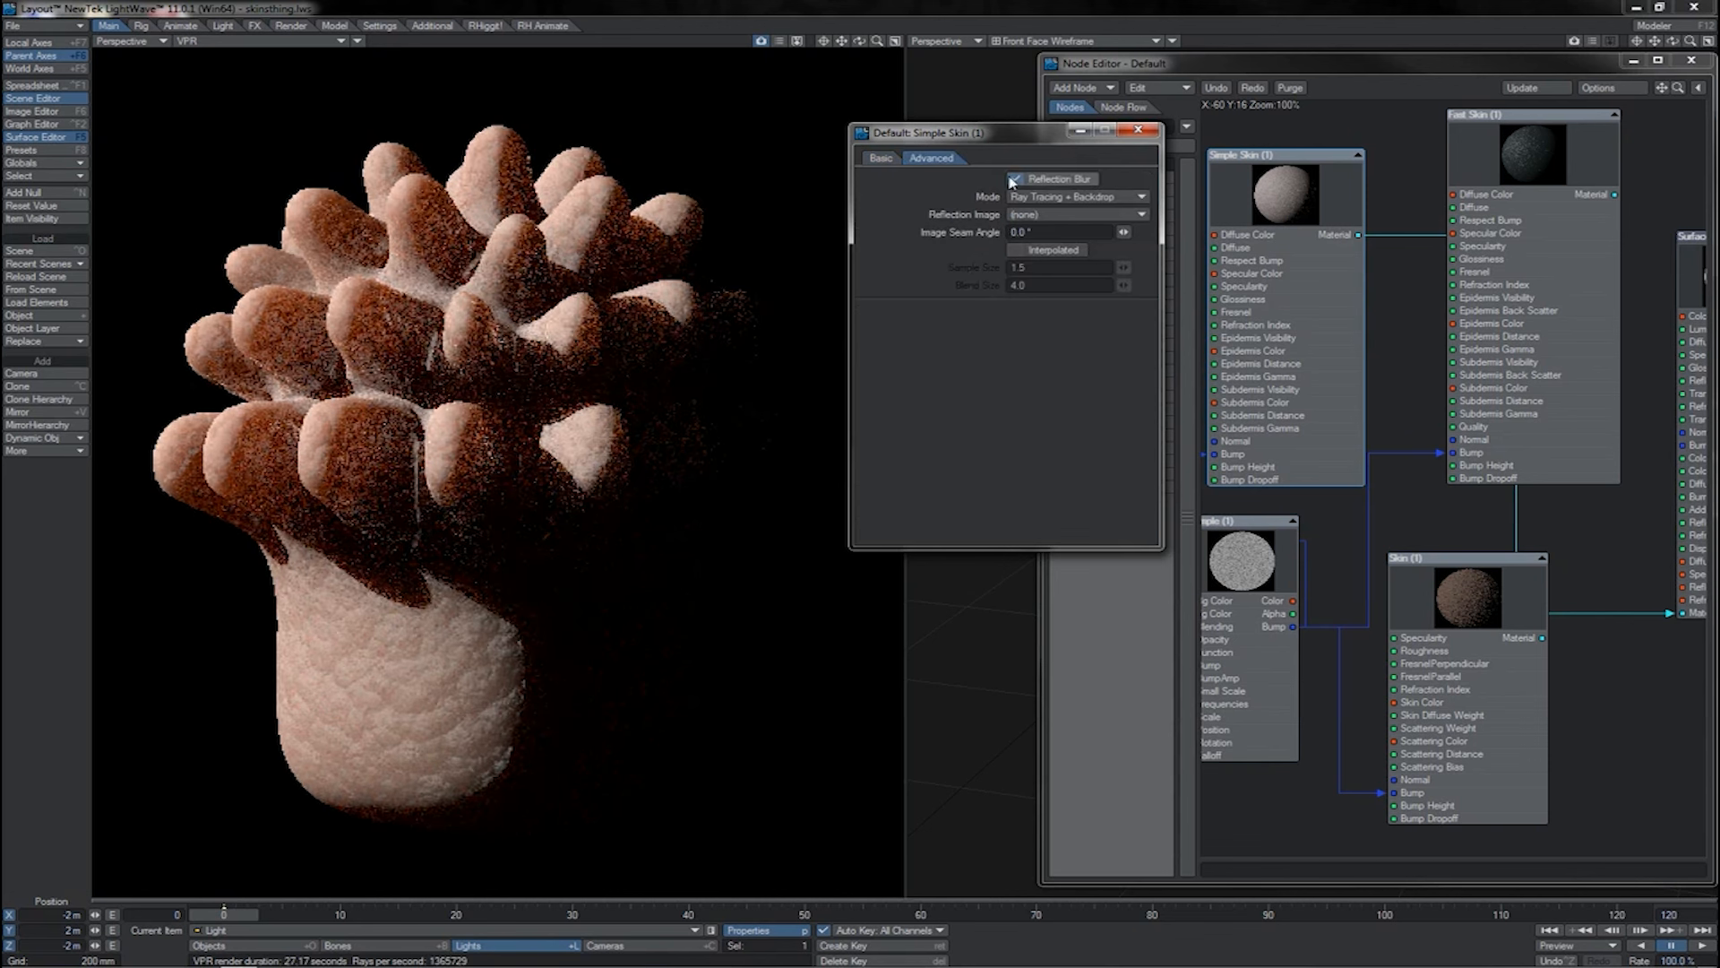
{"action": "left_click", "coordinate": [881, 158]}
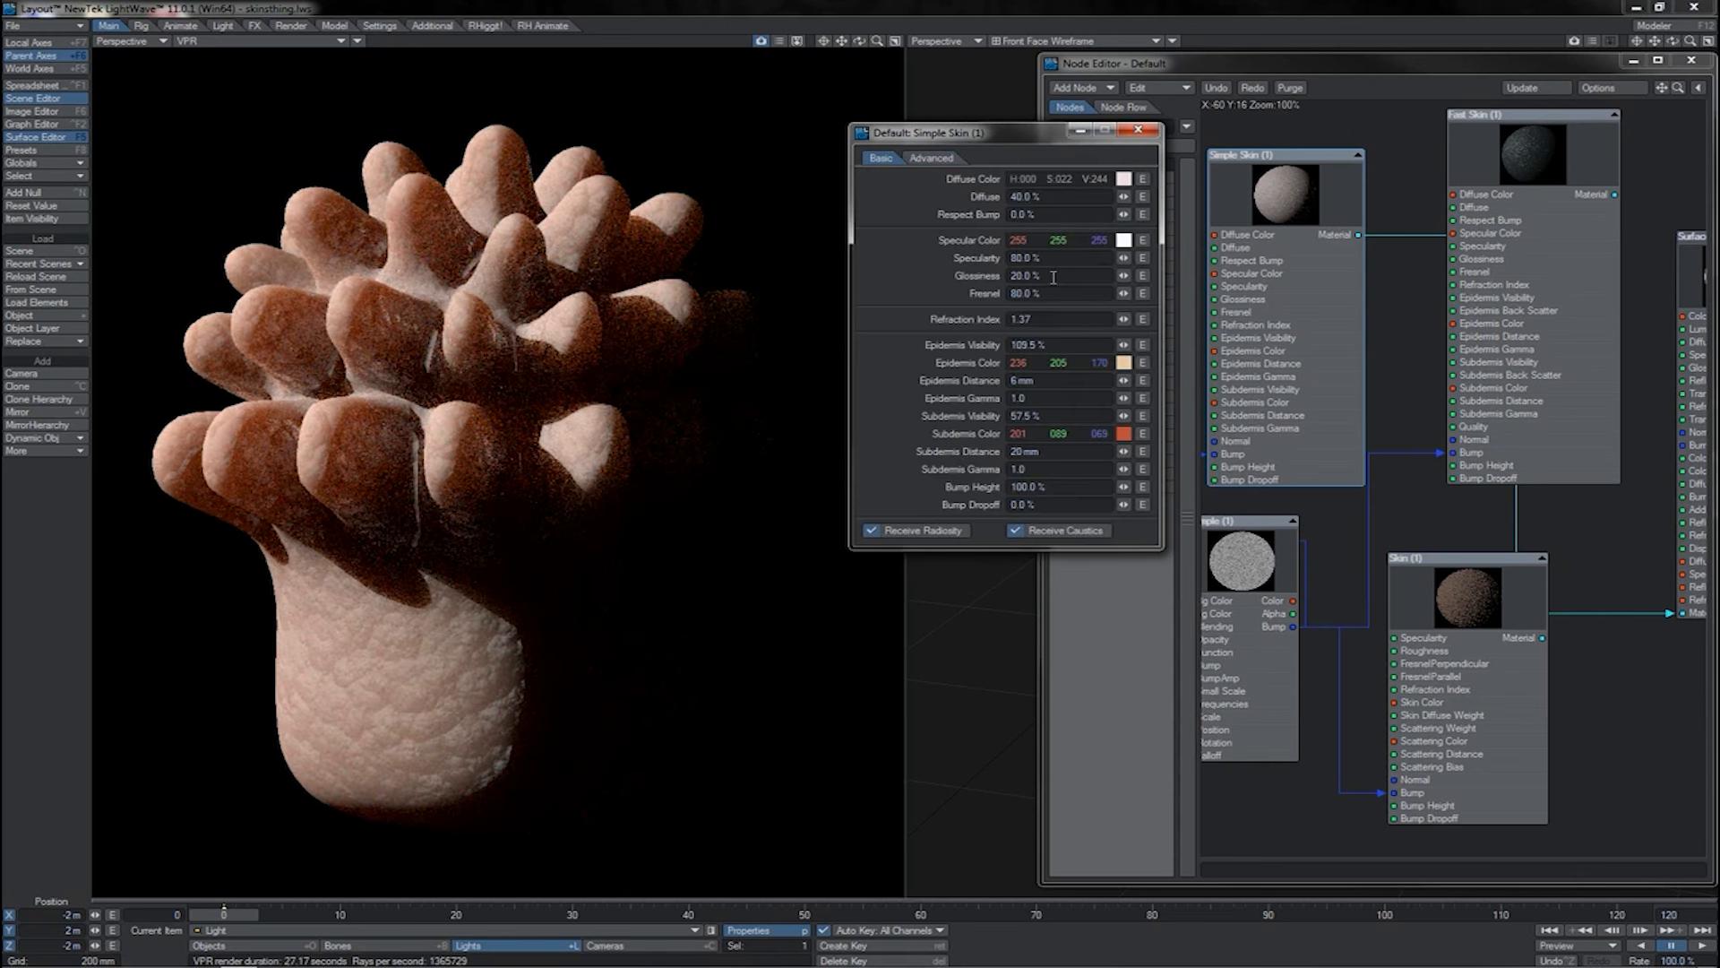
{"action": "left_click", "coordinate": [1046, 291]}
{"action": "type", "text": "0"}
{"action": "key", "text": "Tab"}
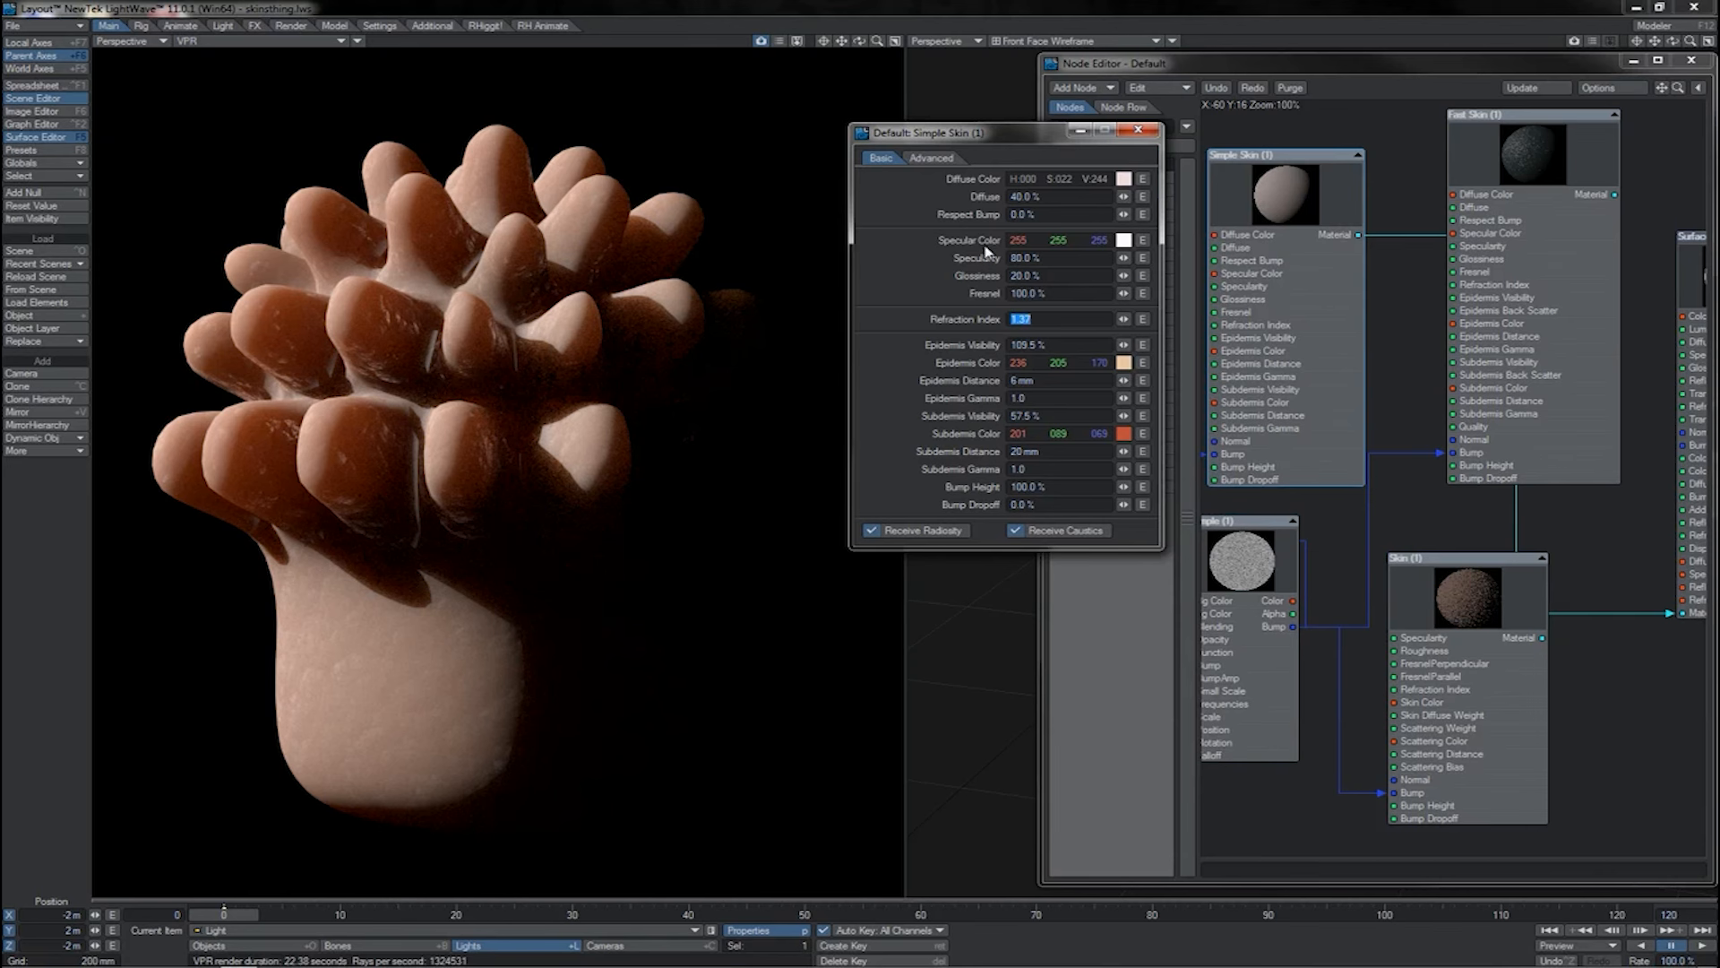
Close the Simple Skin settings and connect the Fast Skin node's Material output to the Surface node's Material input.
{"action": "left_click_drag", "start_coordinate": [1029, 132], "coordinate": [980, 120]}
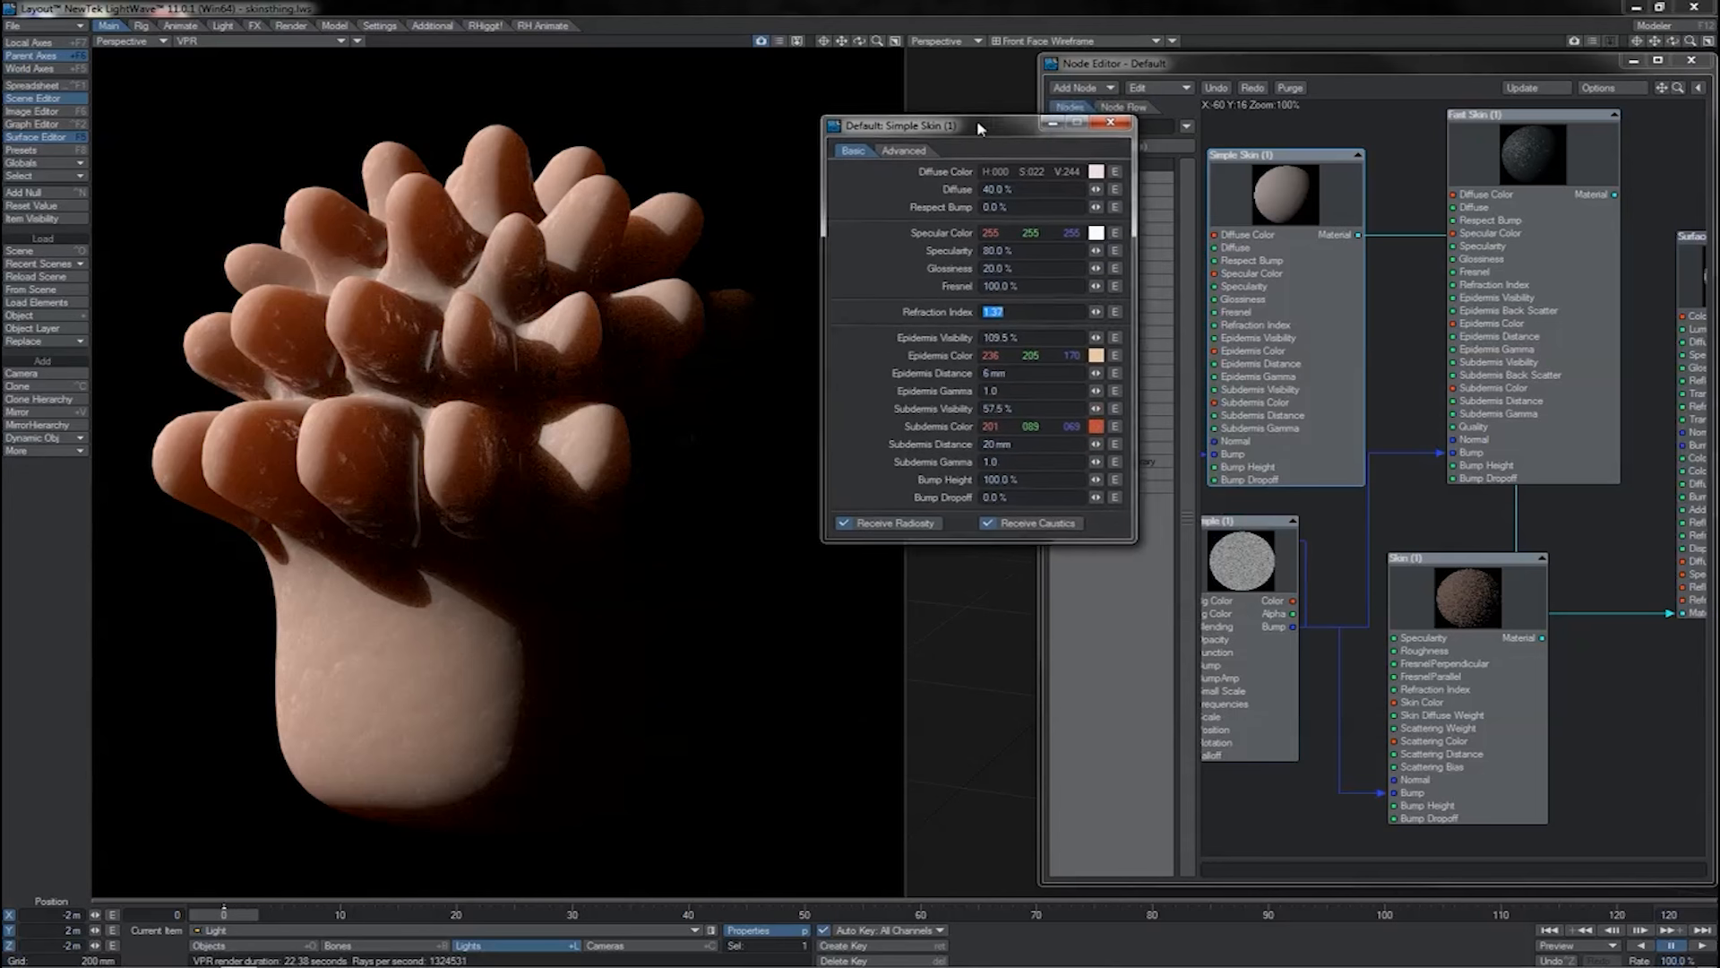
{"action": "left_click", "coordinate": [1097, 106]}
{"action": "mouse_move", "coordinate": [1586, 219]}
{"action": "left_mouse_down"}
{"action": "mouse_move", "coordinate": [1476, 229]}
{"action": "mouse_move", "coordinate": [1514, 314]}
{"action": "mouse_move", "coordinate": [1513, 615]}
{"action": "mouse_move", "coordinate": [1560, 620]}
{"action": "left_mouse_up"}
{"action": "left_click", "coordinate": [1431, 265]}
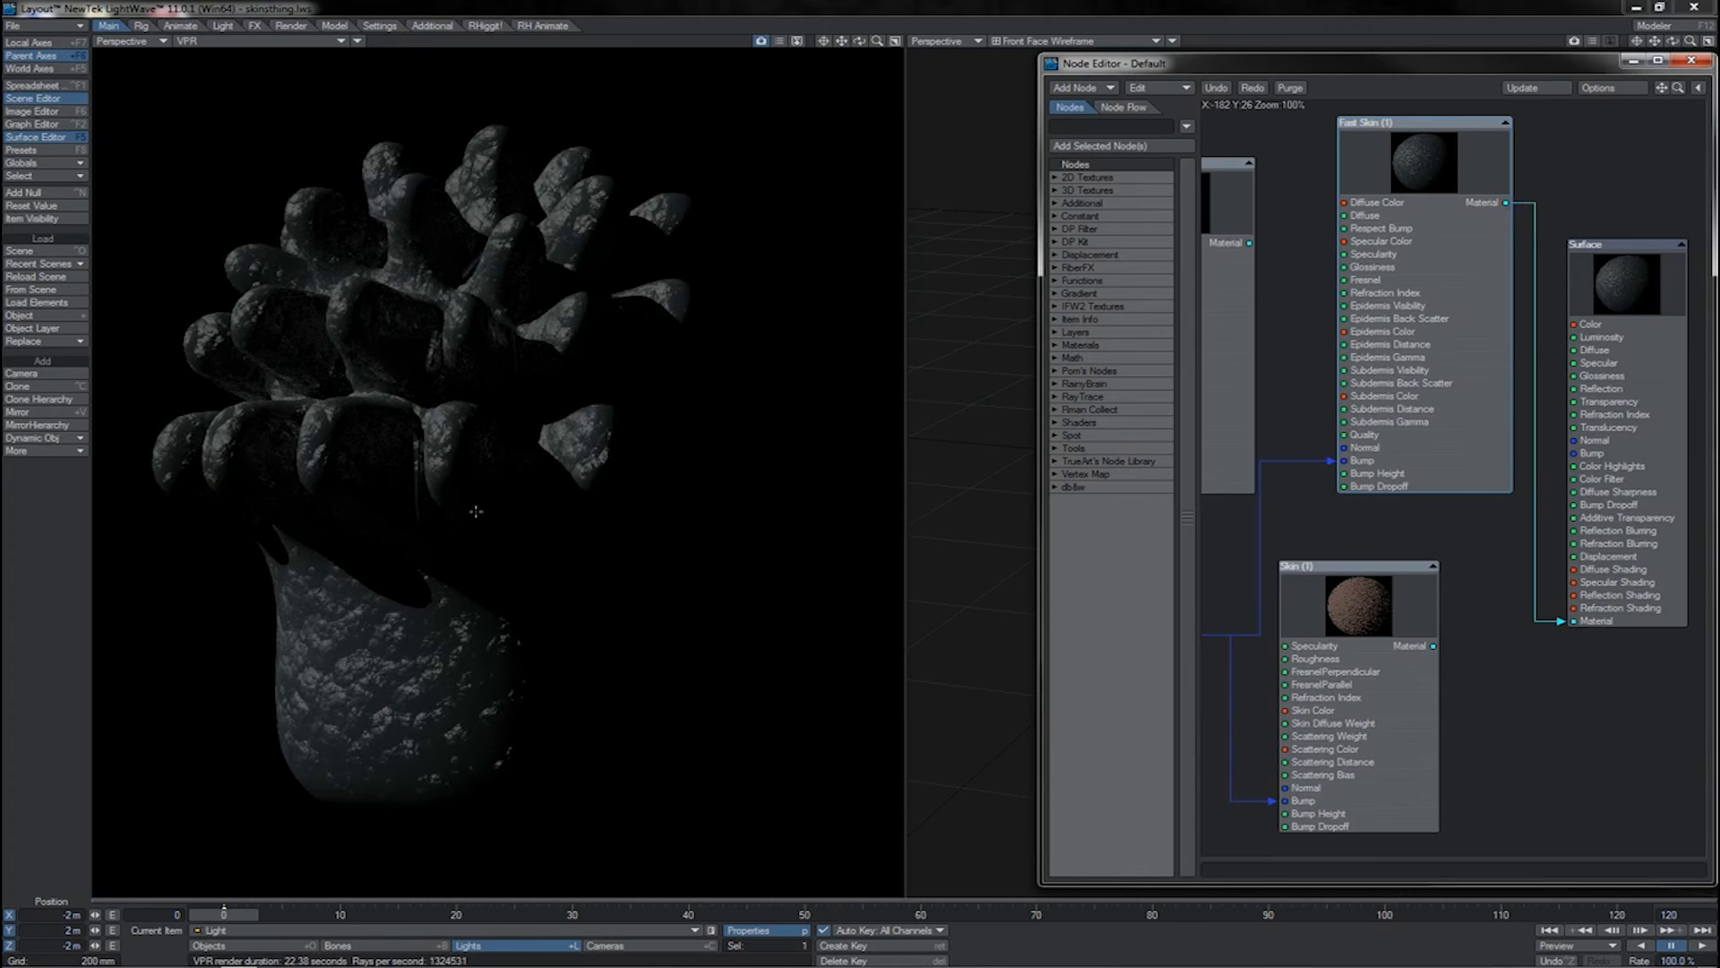
Match Fast Skin to Simple Skin: Diffuse Color 244, 223, 223, Diffuse 40%, Glossiness 20%, Fresnel 100%, Epidermis Distance 6 mm, Subdermis Distance 20 mm.
{"action": "double_click", "coordinate": [1425, 161]}
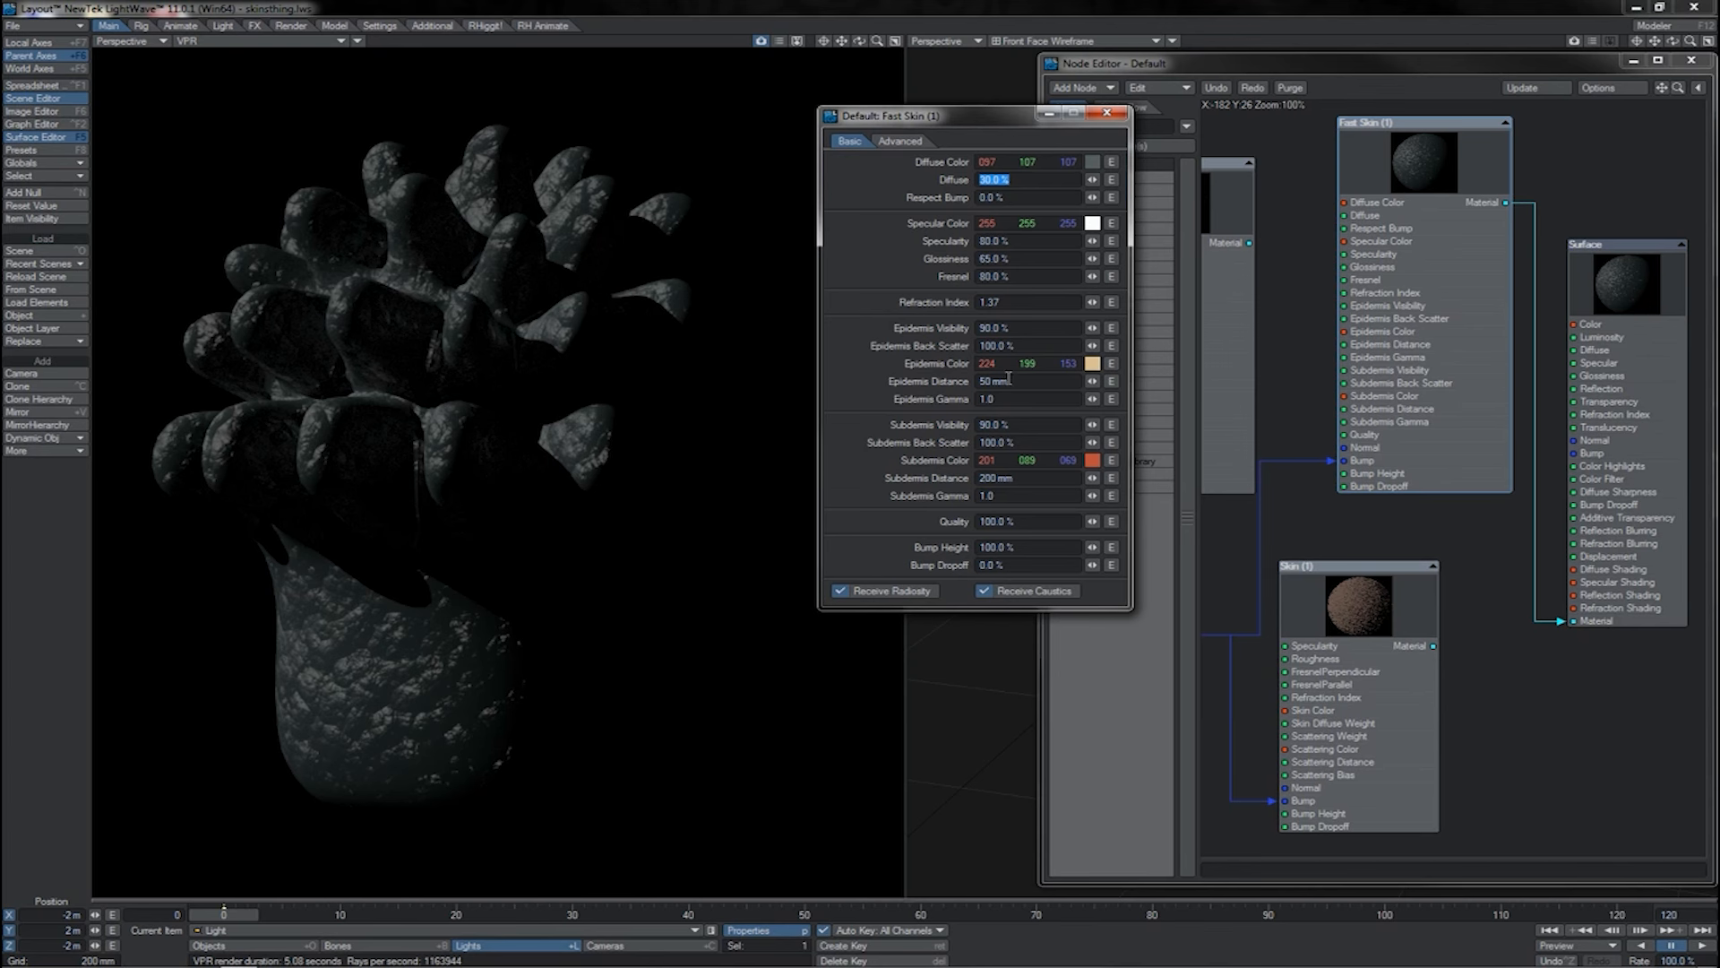
{"action": "left_click_drag", "start_coordinate": [1042, 235], "coordinate": [940, 237]}
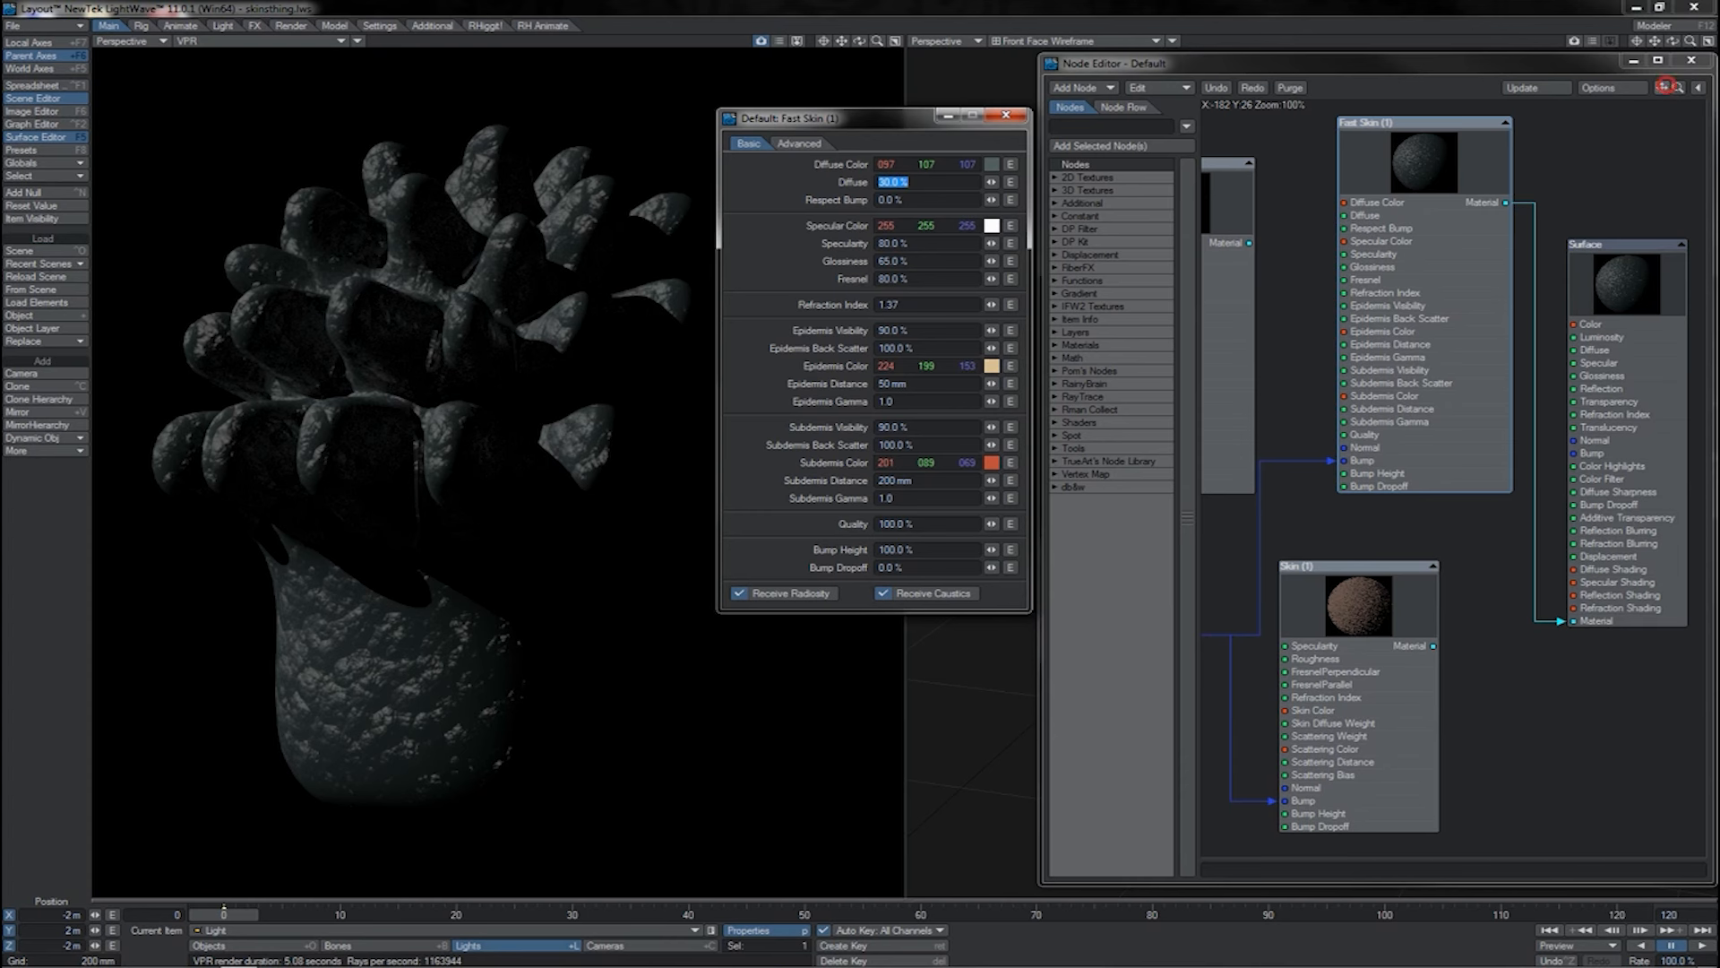
{"action": "left_click_drag", "start_coordinate": [1664, 88], "coordinate": [1718, 95]}
{"action": "double_click", "coordinate": [1310, 184]}
{"action": "left_click_drag", "start_coordinate": [884, 126], "coordinate": [869, 144]}
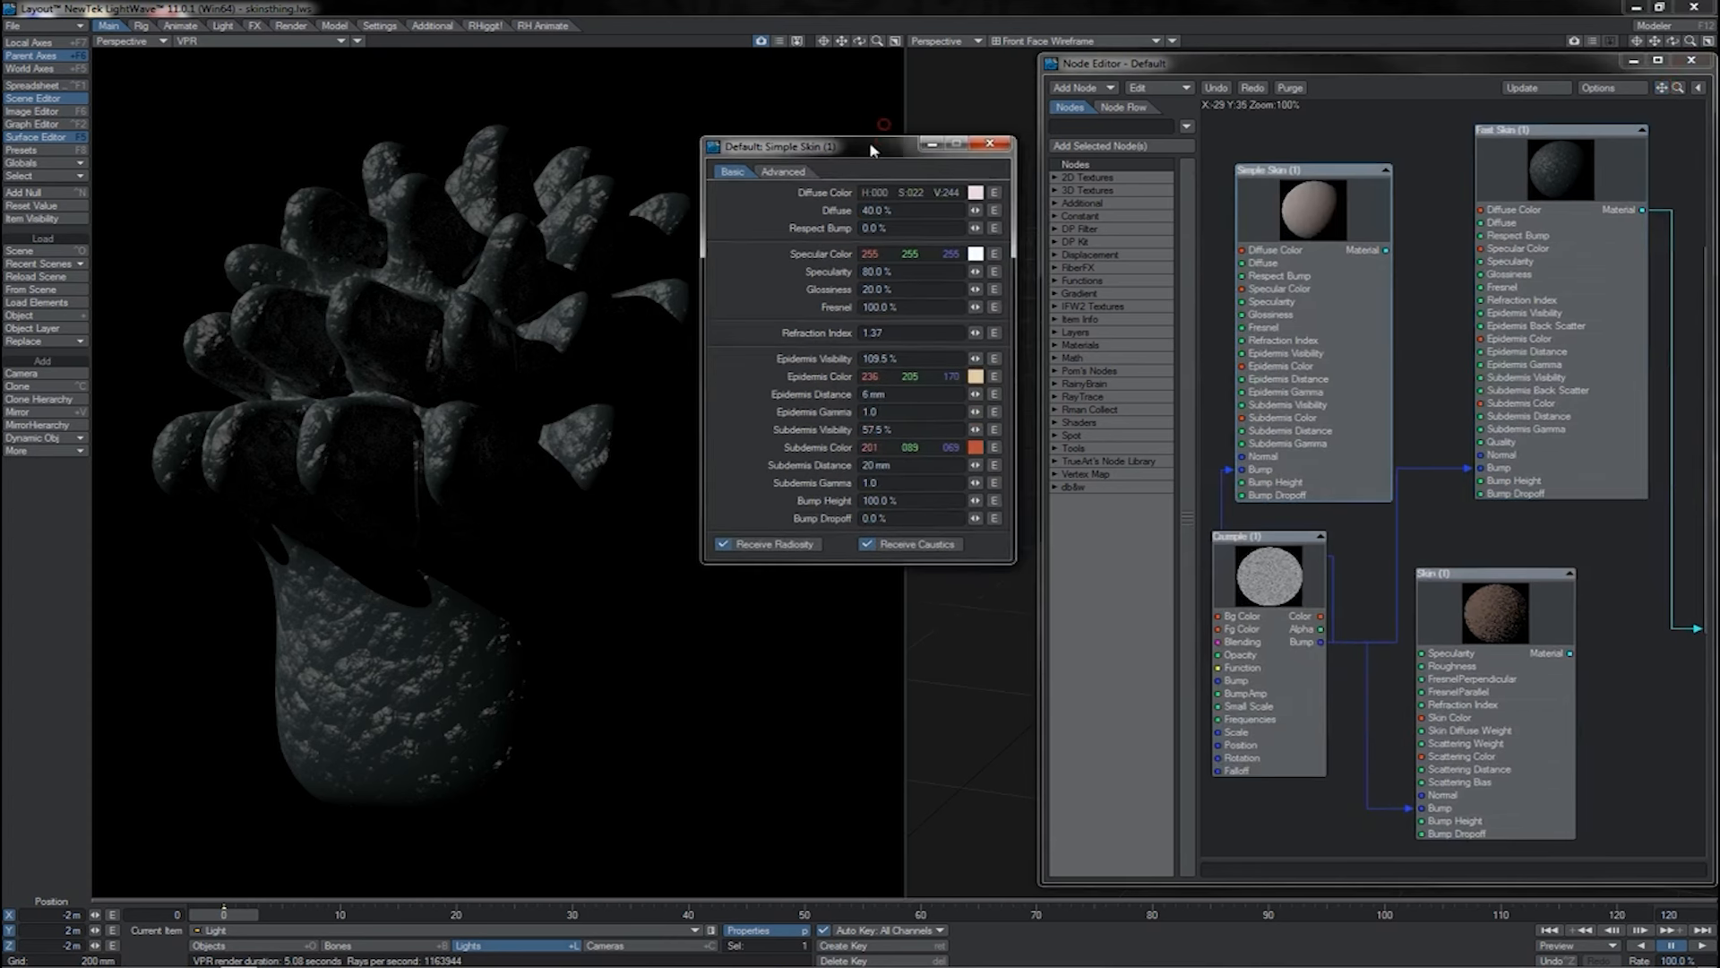
{"action": "left_click_drag", "start_coordinate": [869, 143], "coordinate": [874, 135]}
{"action": "left_click", "coordinate": [982, 176]}
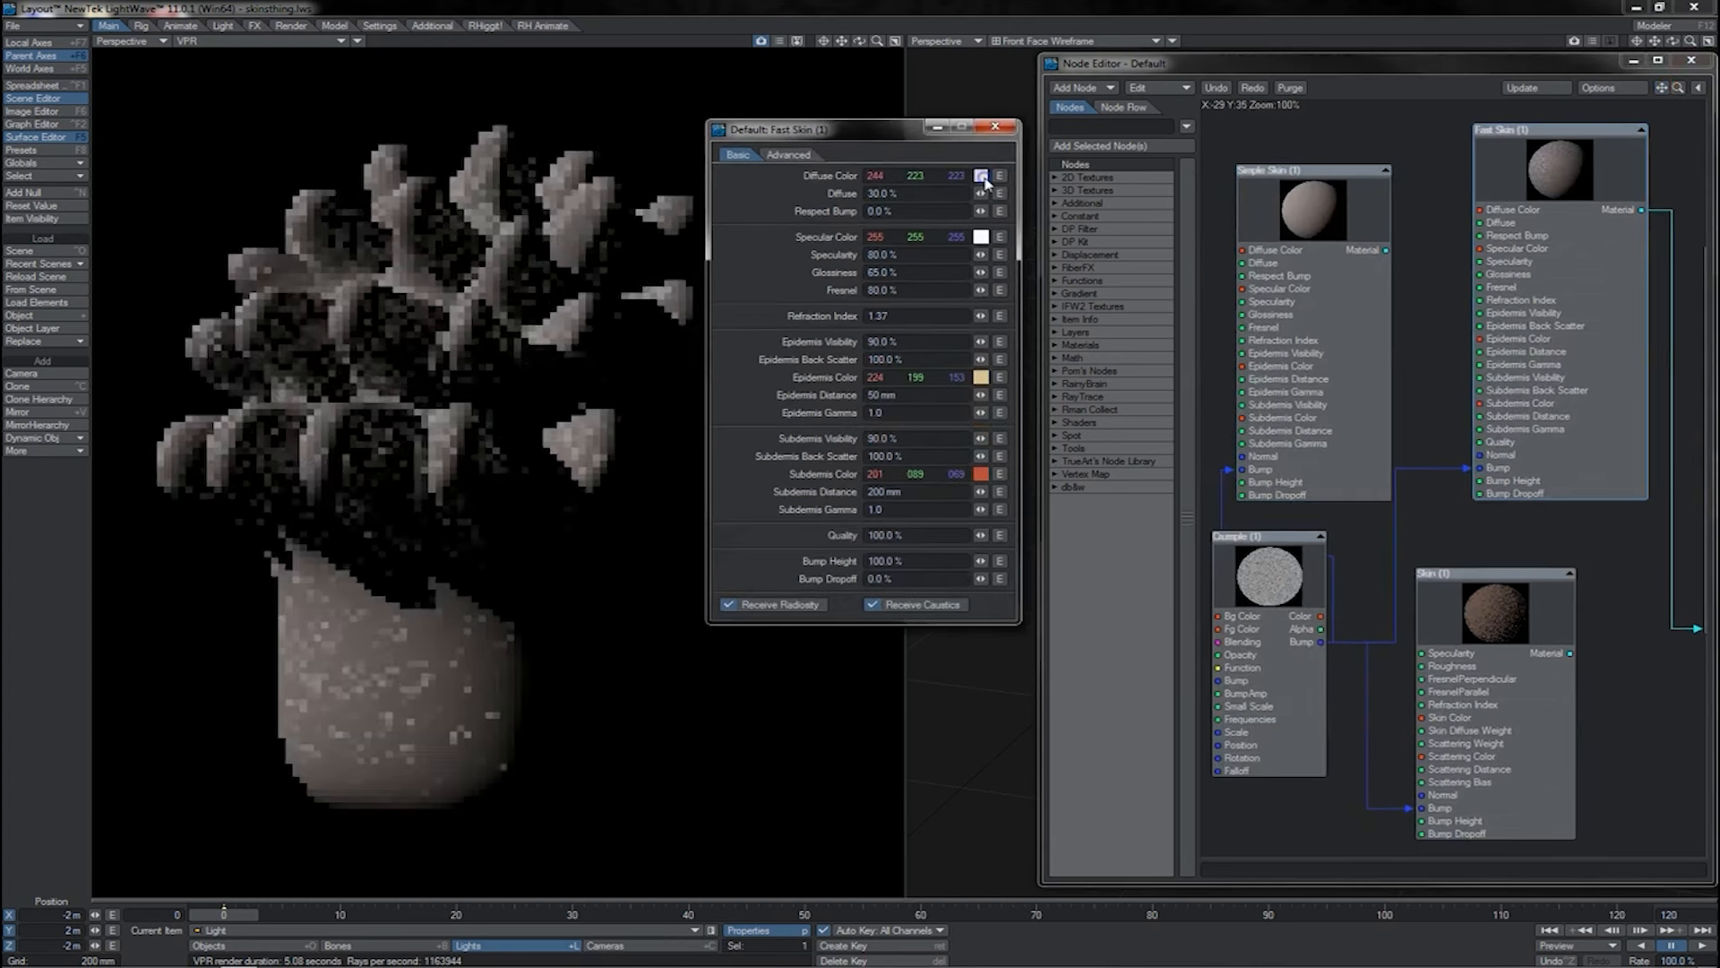
{"action": "double_click", "coordinate": [1336, 328]}
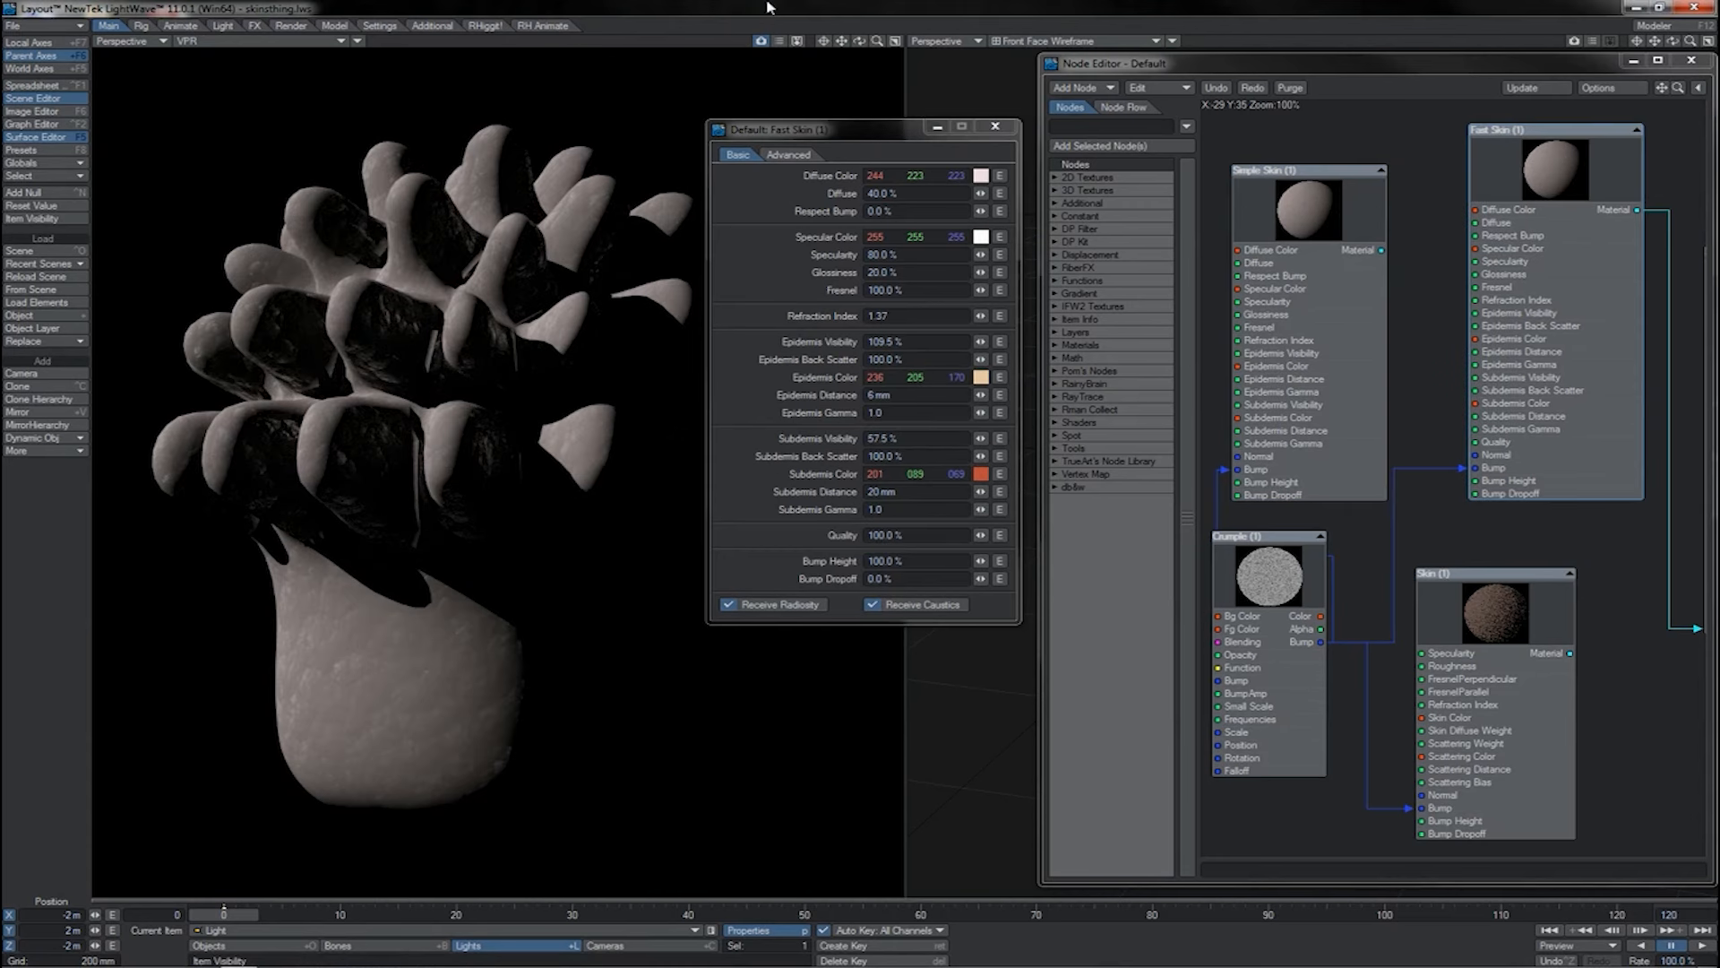
Render the current frame with the Fast Skin material and bring the rendered image to the front.
{"action": "key", "text": "F9"}
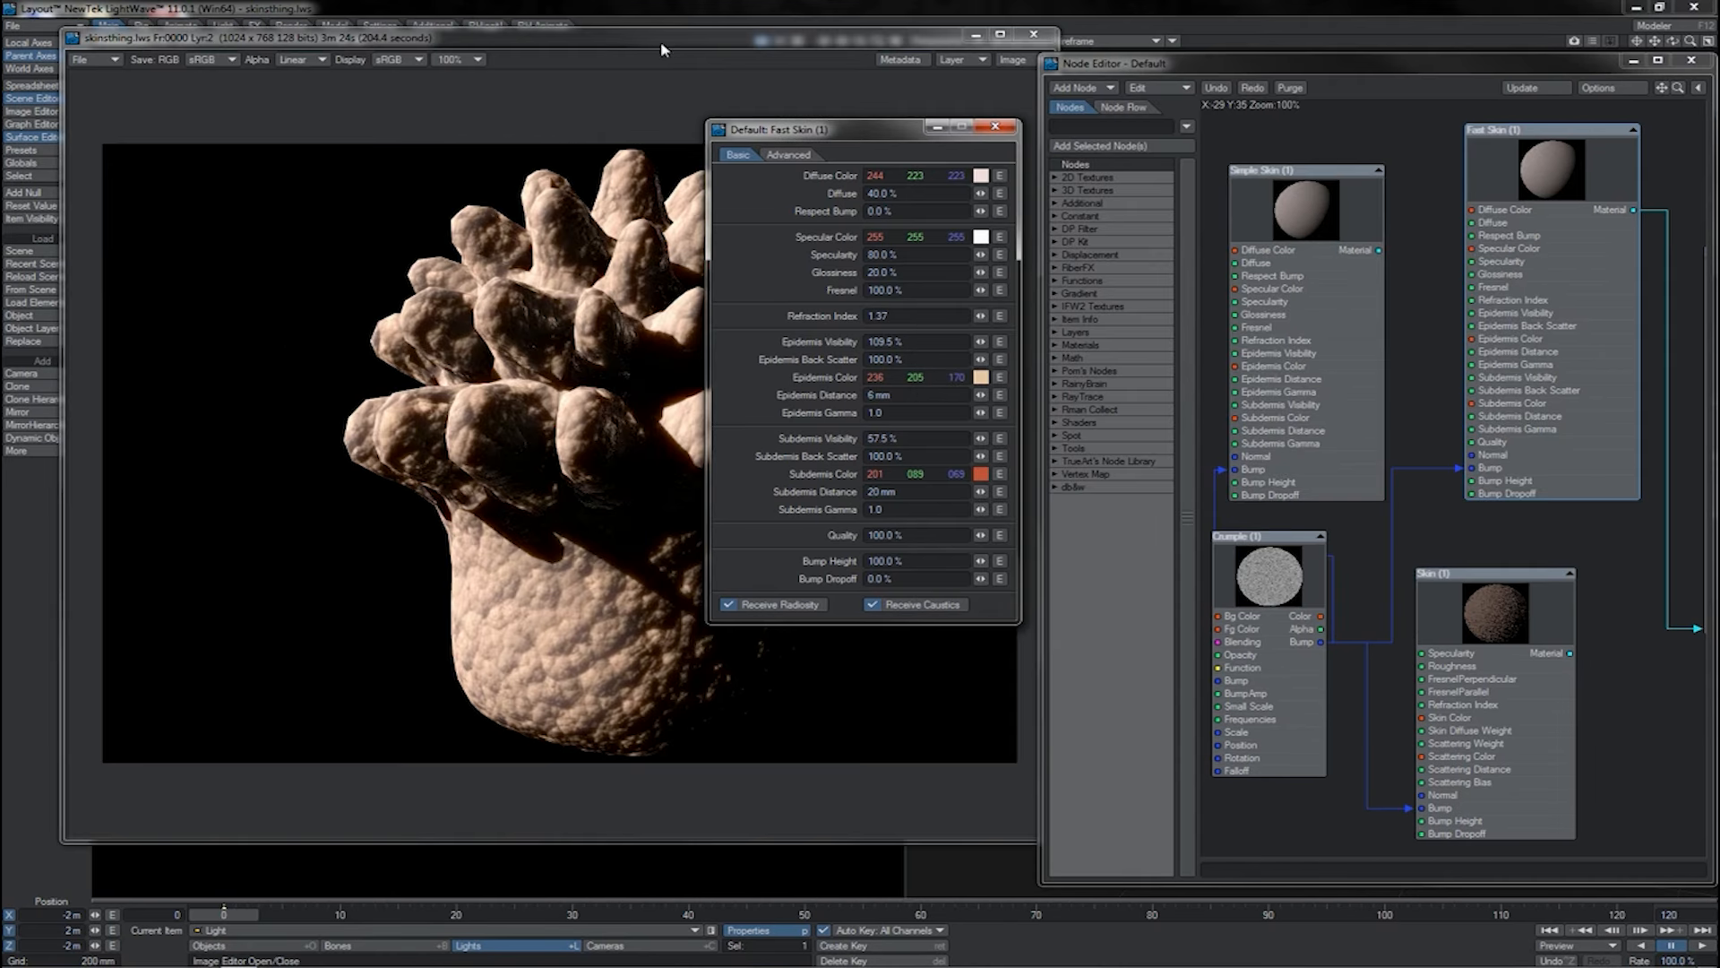
{"action": "left_click", "coordinate": [659, 41]}
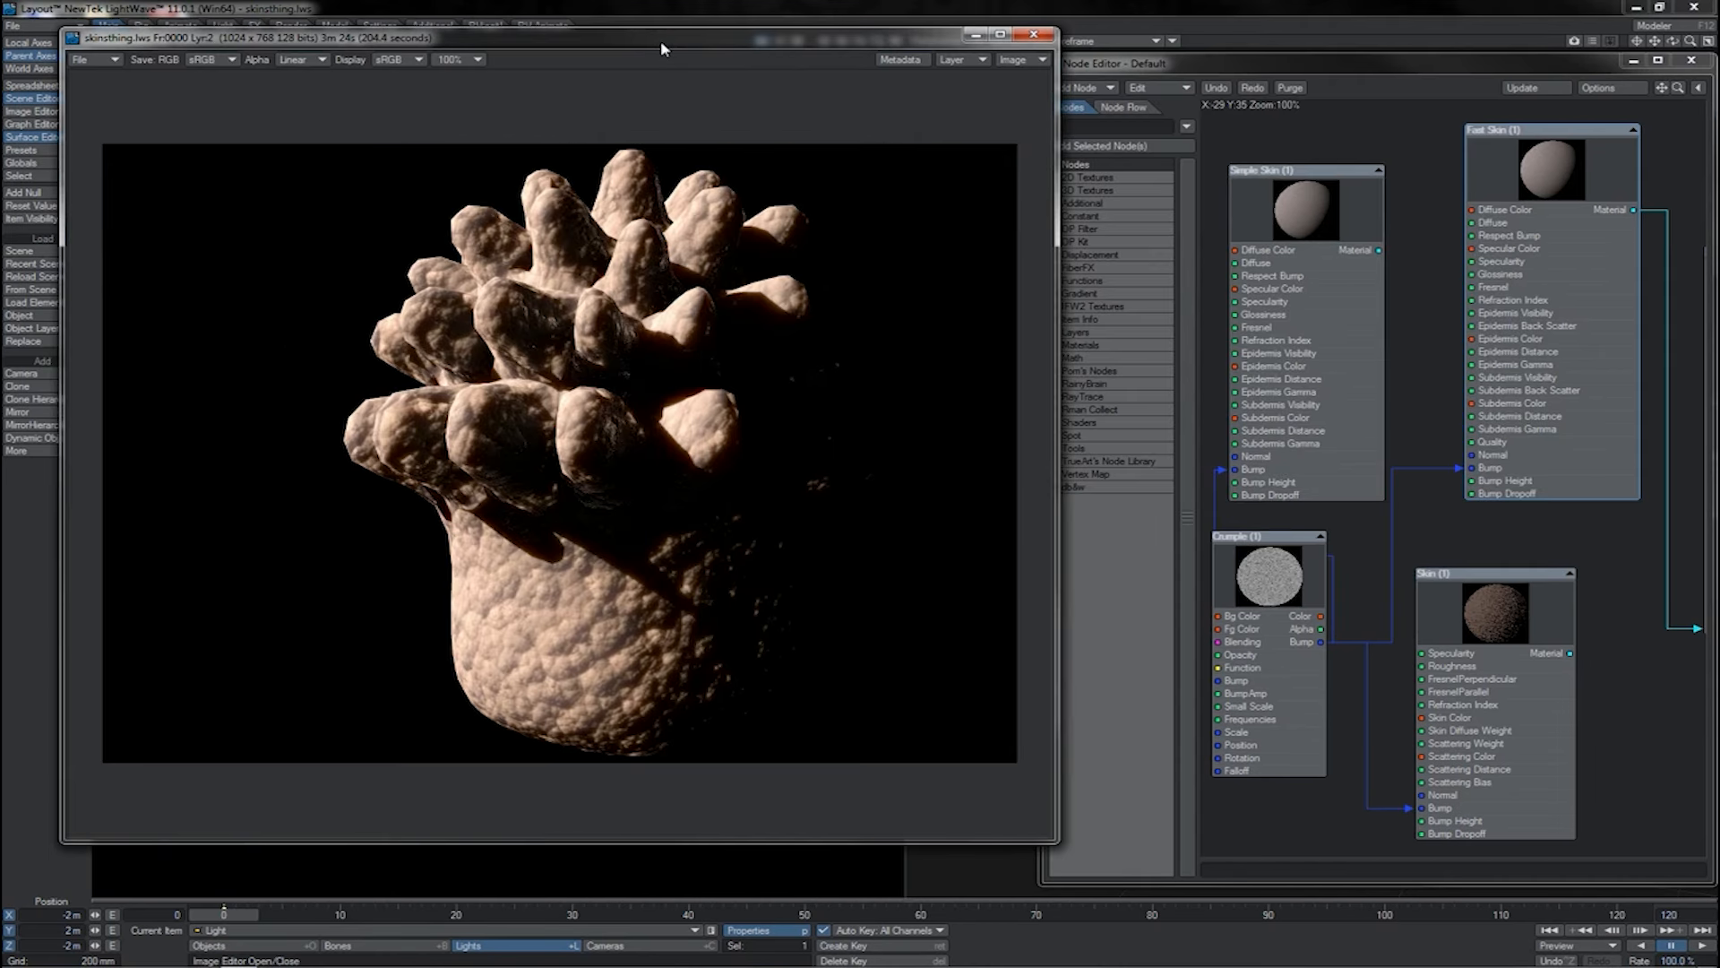
{"action": "left_click", "coordinate": [462, 42]}
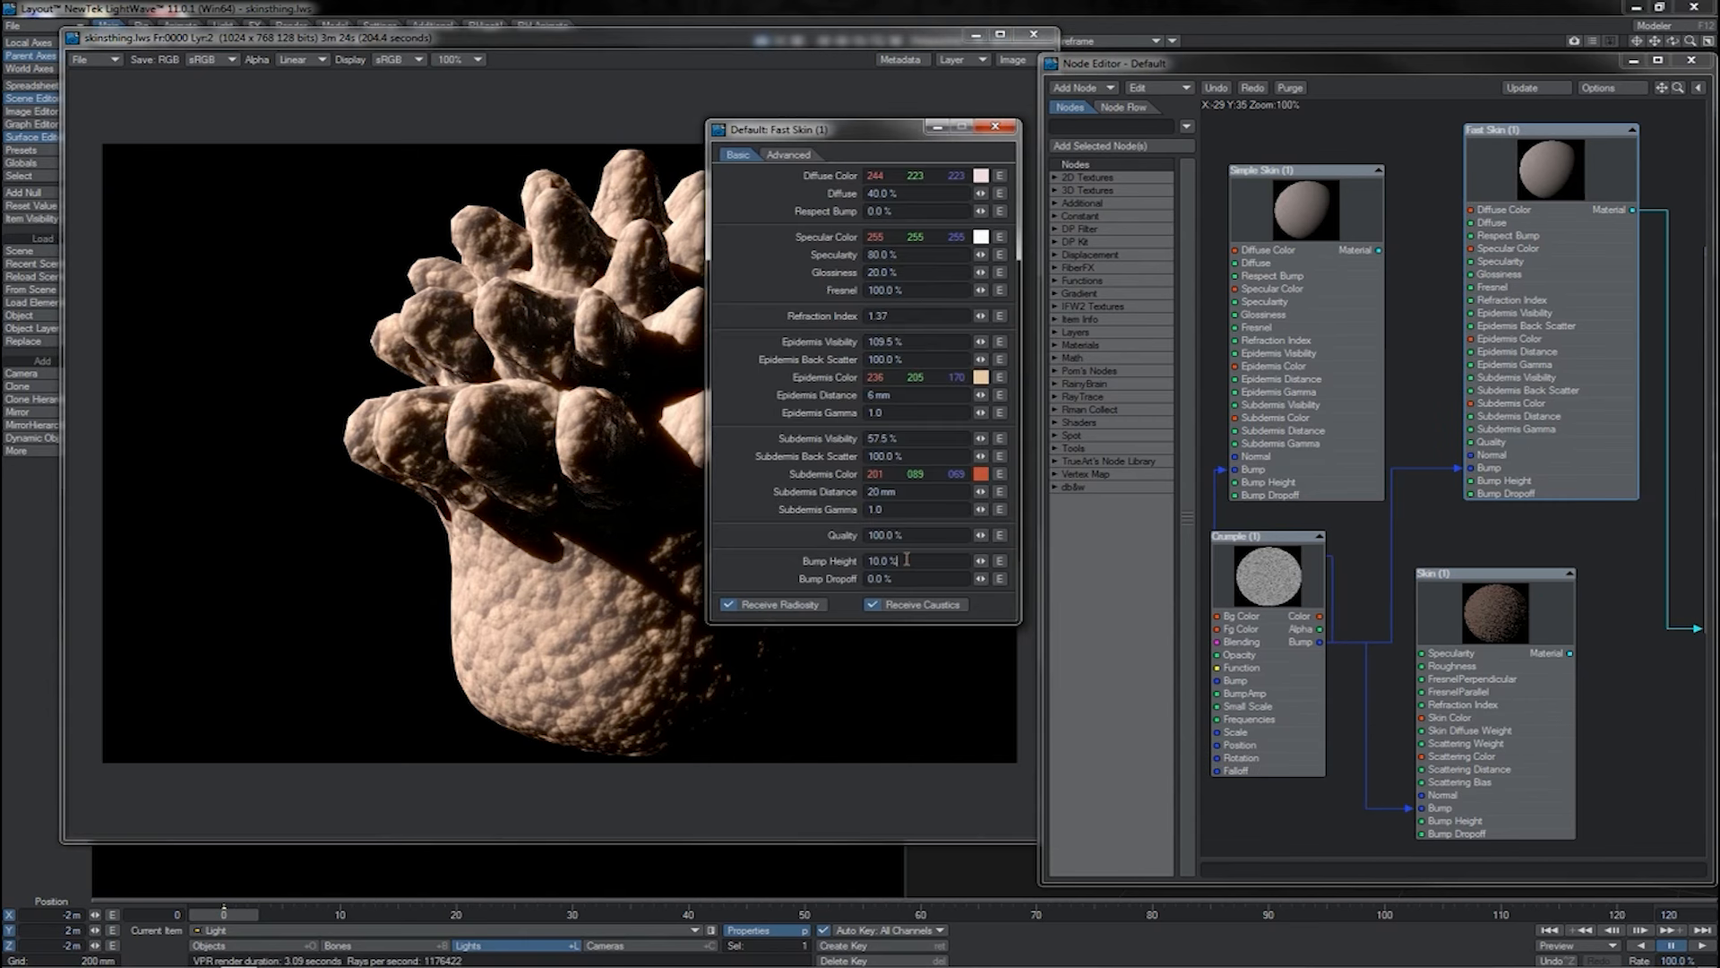
Set the Fast Skin's Bump Height to 10% and render the frame again.
{"action": "key", "text": "Tab"}
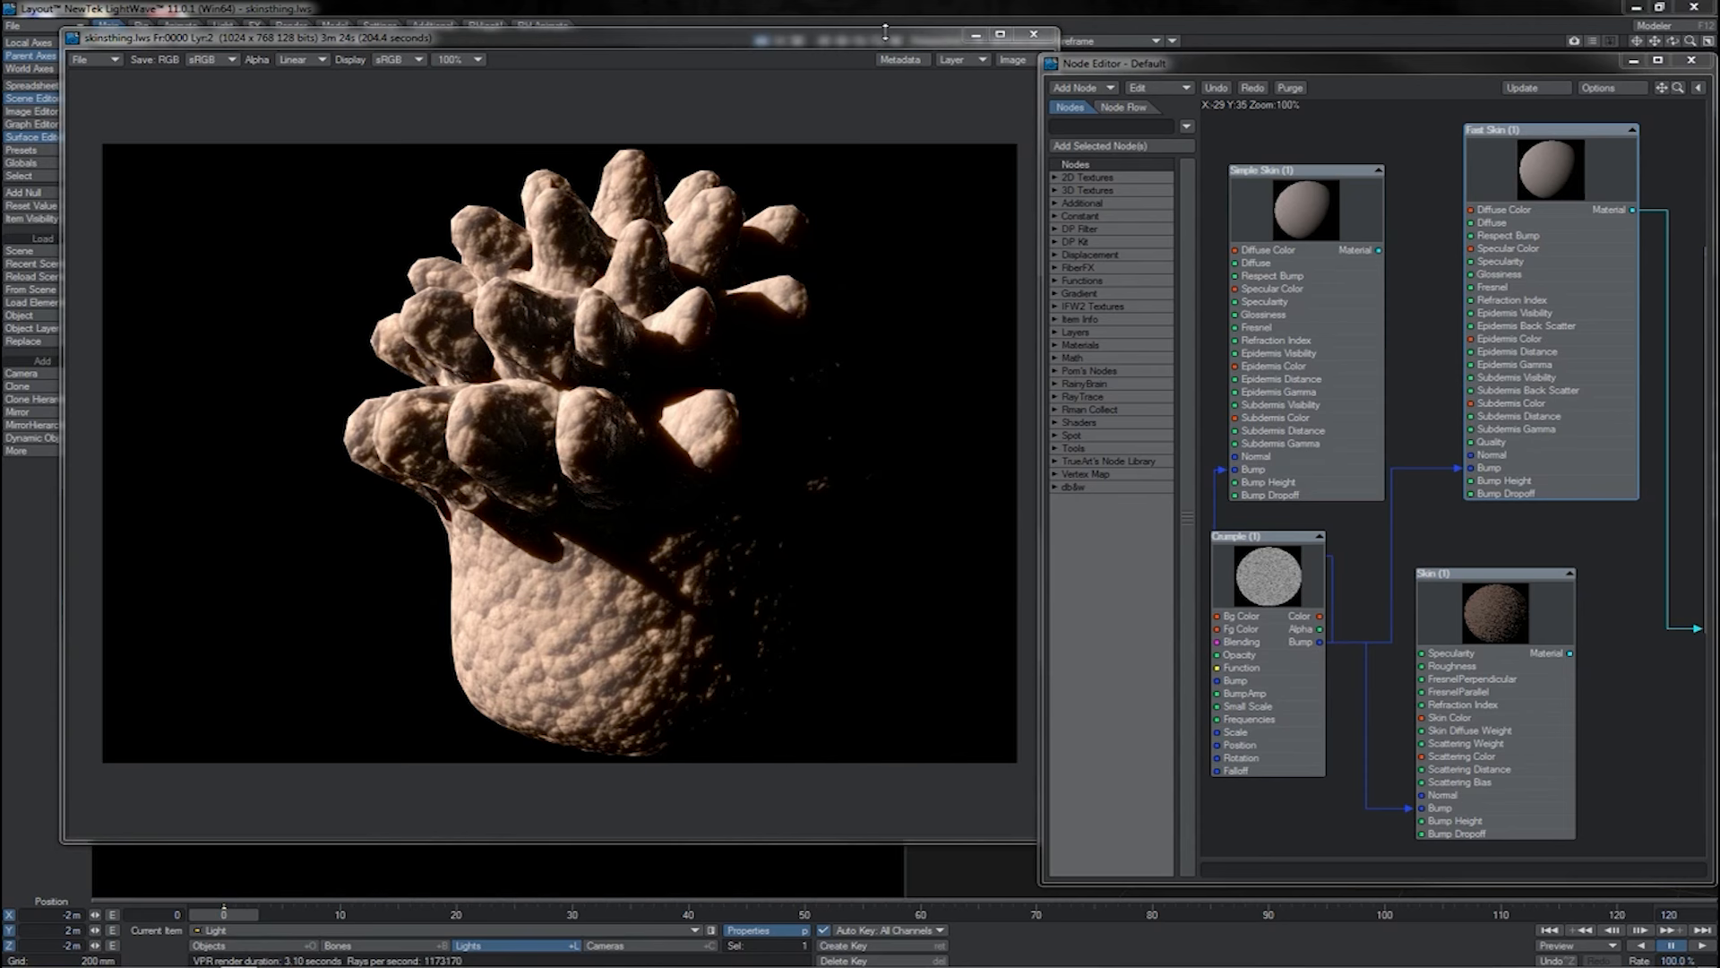
{"action": "key", "text": "F9"}
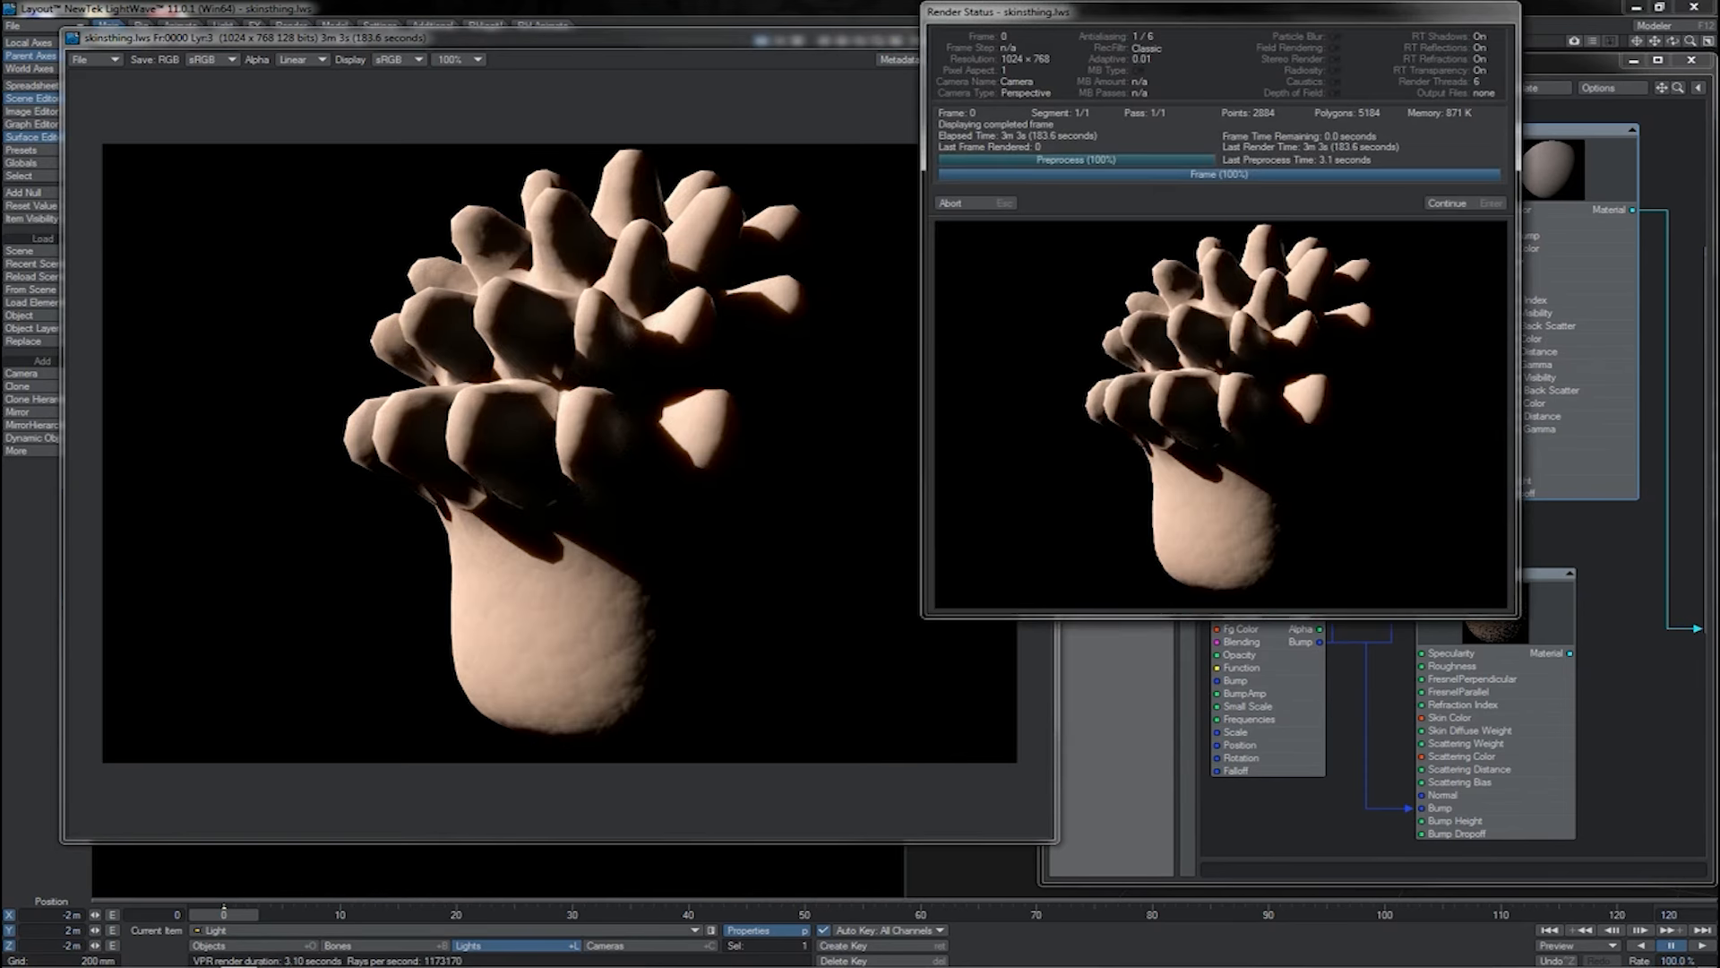
{"action": "key", "text": "Return"}
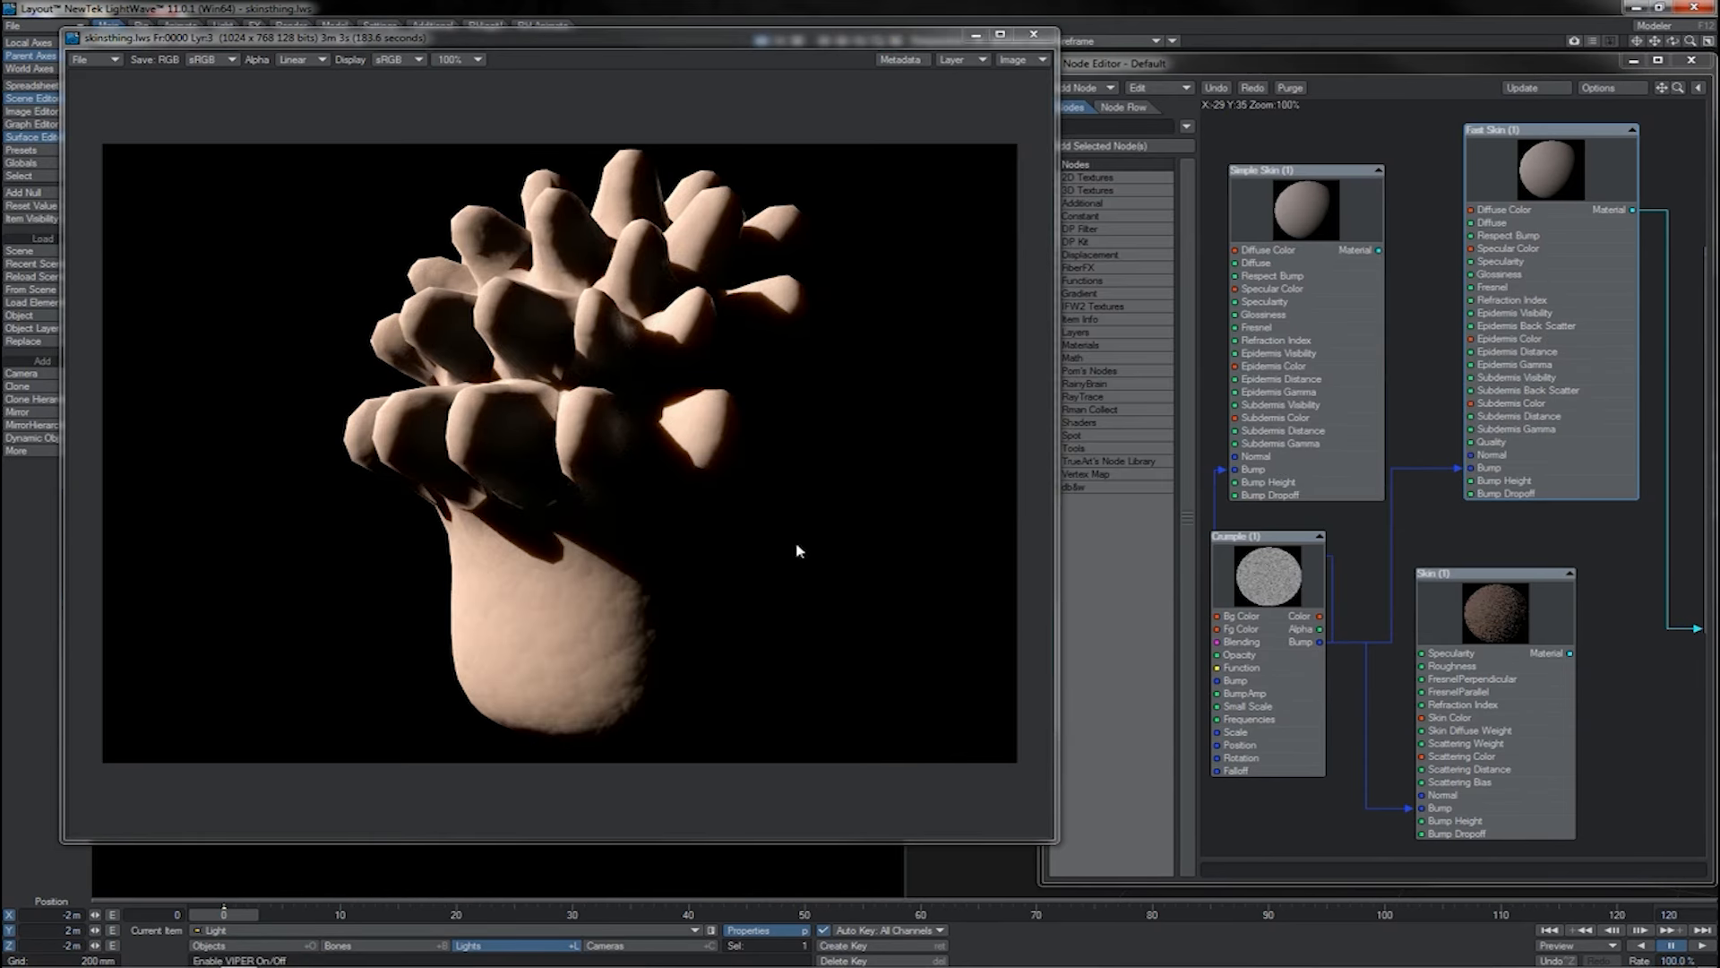
Set the Fast Skin's Epidermis Distance to 20 mm and Subdermis Distance to 60 mm, and render the frame.
{"action": "left_click", "coordinate": [1578, 305]}
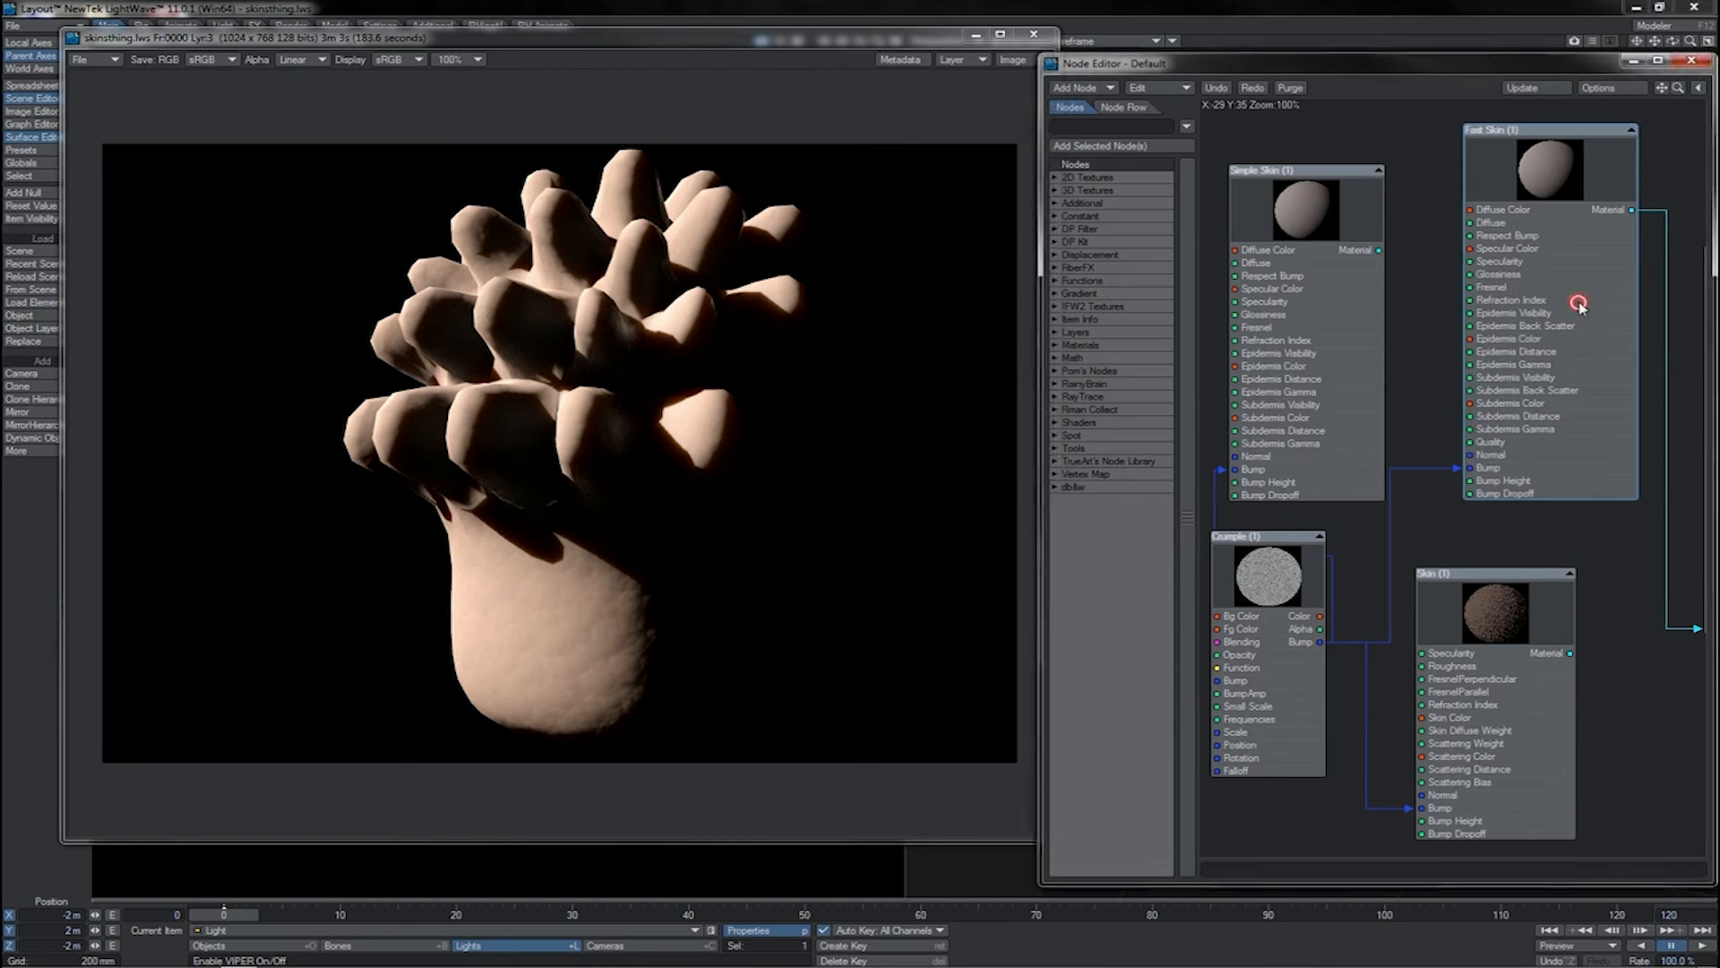
{"action": "double_click", "coordinate": [1578, 305]}
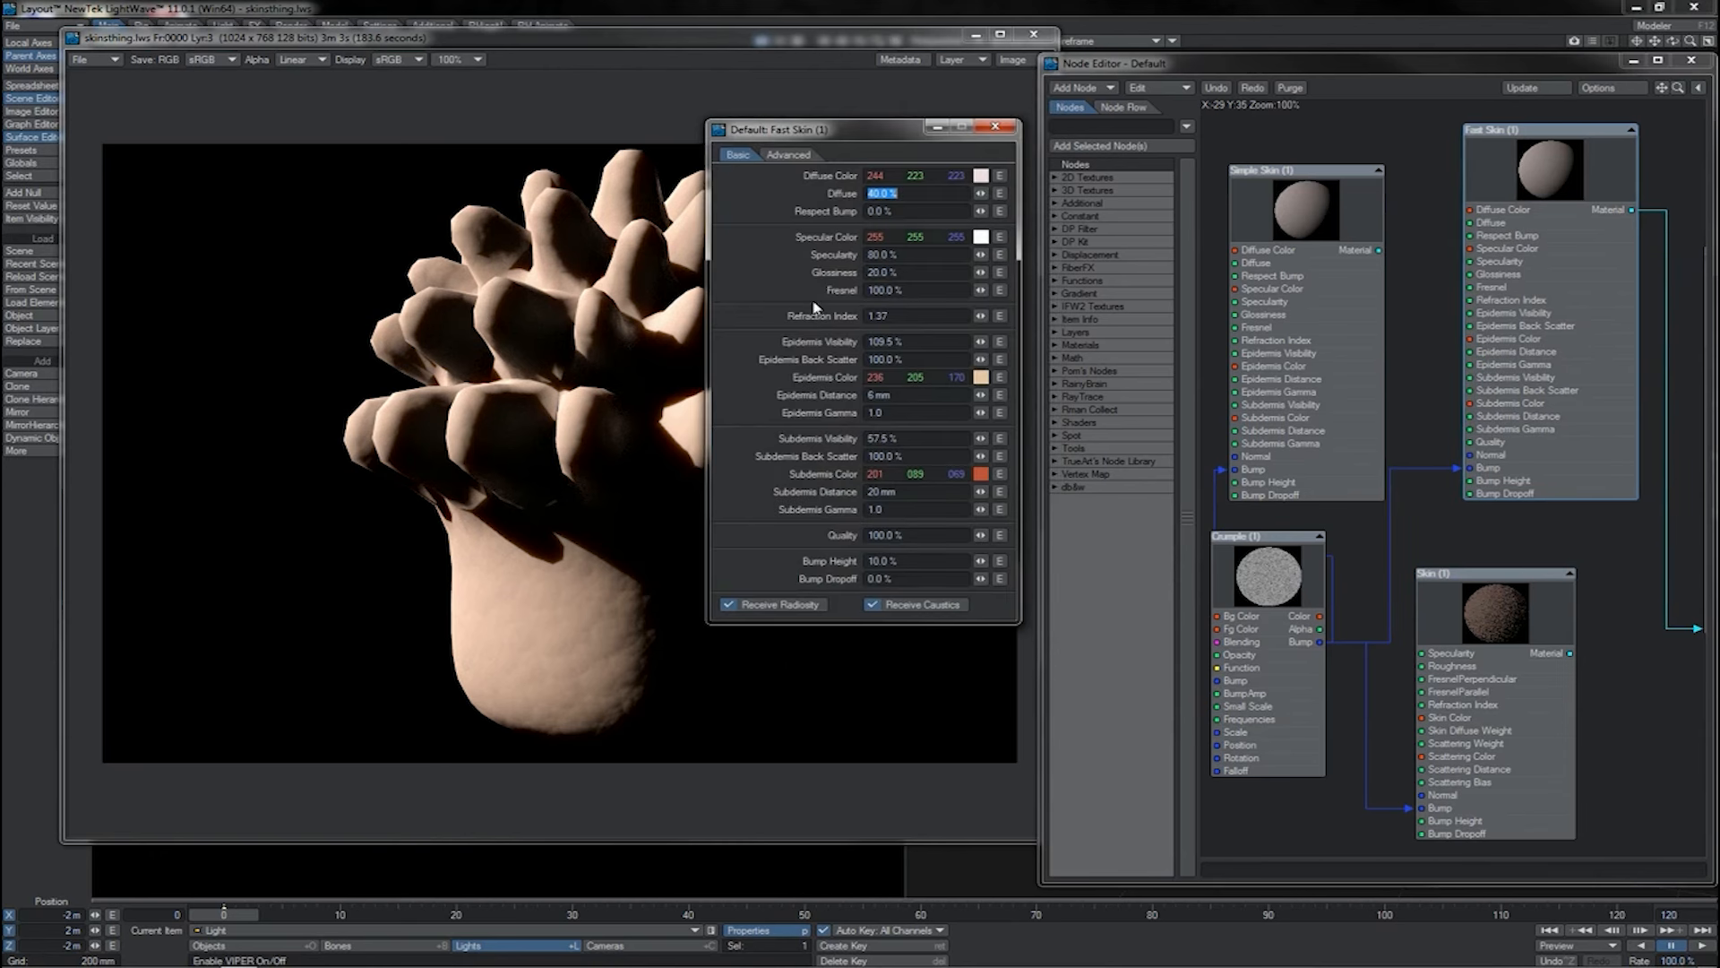
{"action": "left_click", "coordinate": [857, 397]}
{"action": "type", "text": "20"}
{"action": "key", "text": "Tab"}
{"action": "key", "text": "Tab"}
{"action": "key", "text": "Tab"}
{"action": "key", "text": "Tab"}
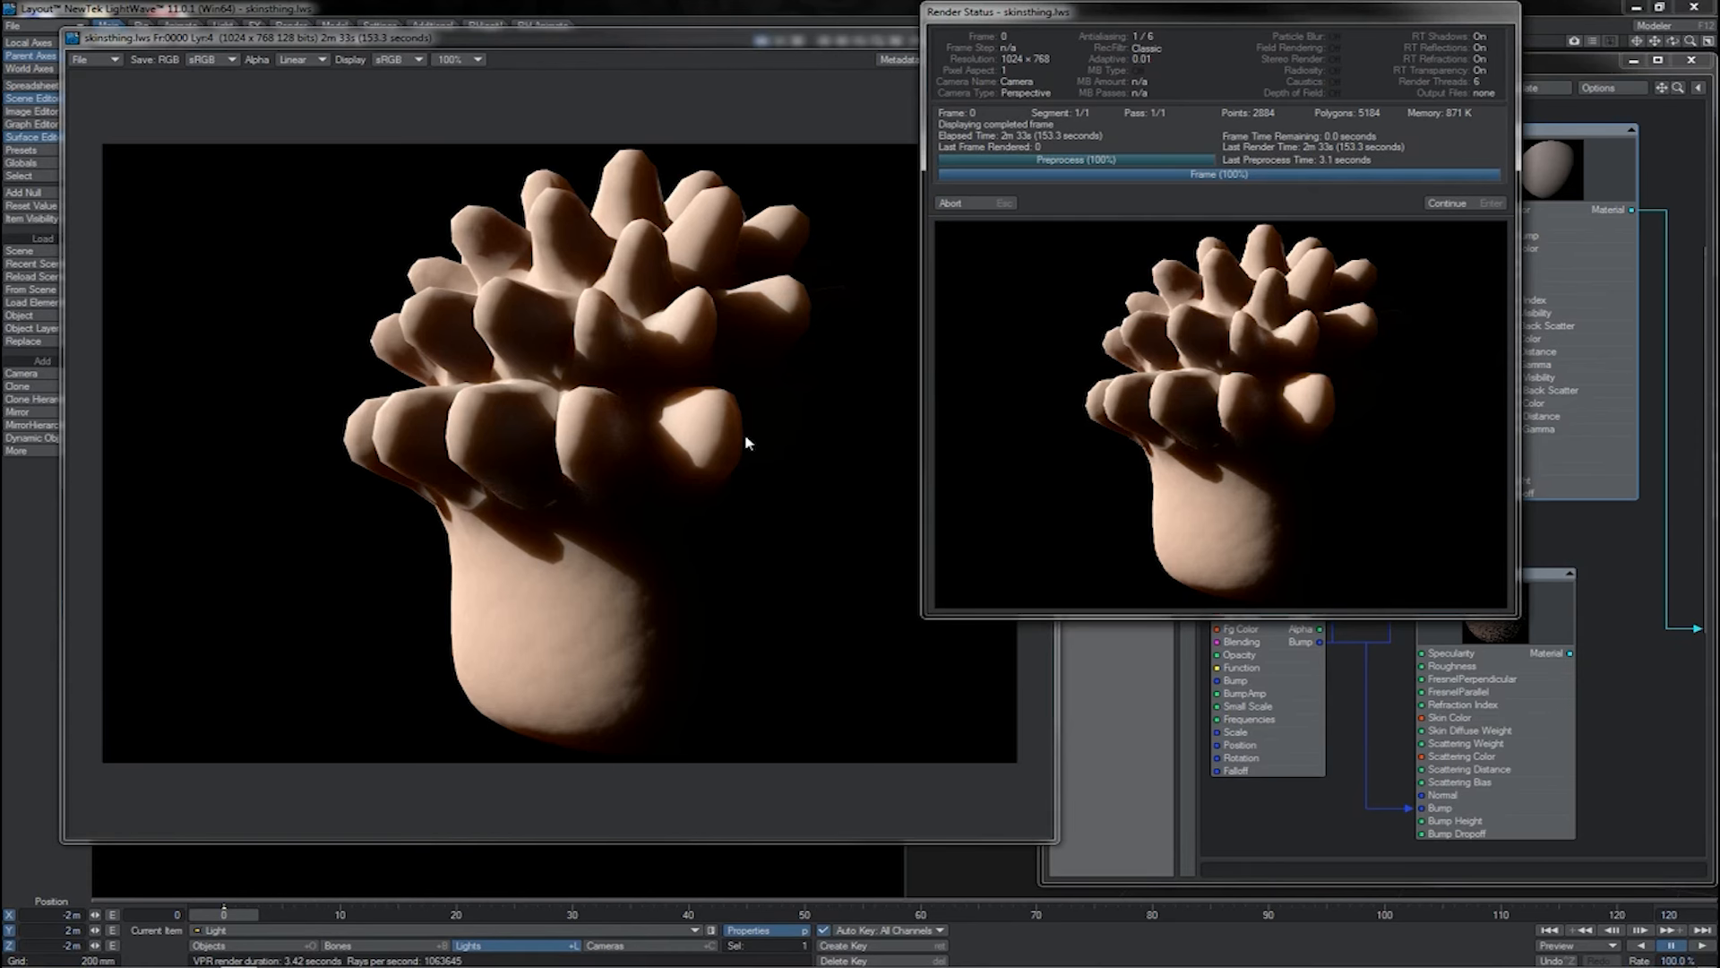
{"action": "key", "text": "Return"}
Set the Fast Skin's Epidermis Distance to 50 mm and Subdermis Distance to 200 mm, and render the frame.
{"action": "left_click", "coordinate": [1566, 310]}
{"action": "double_click", "coordinate": [1567, 310]}
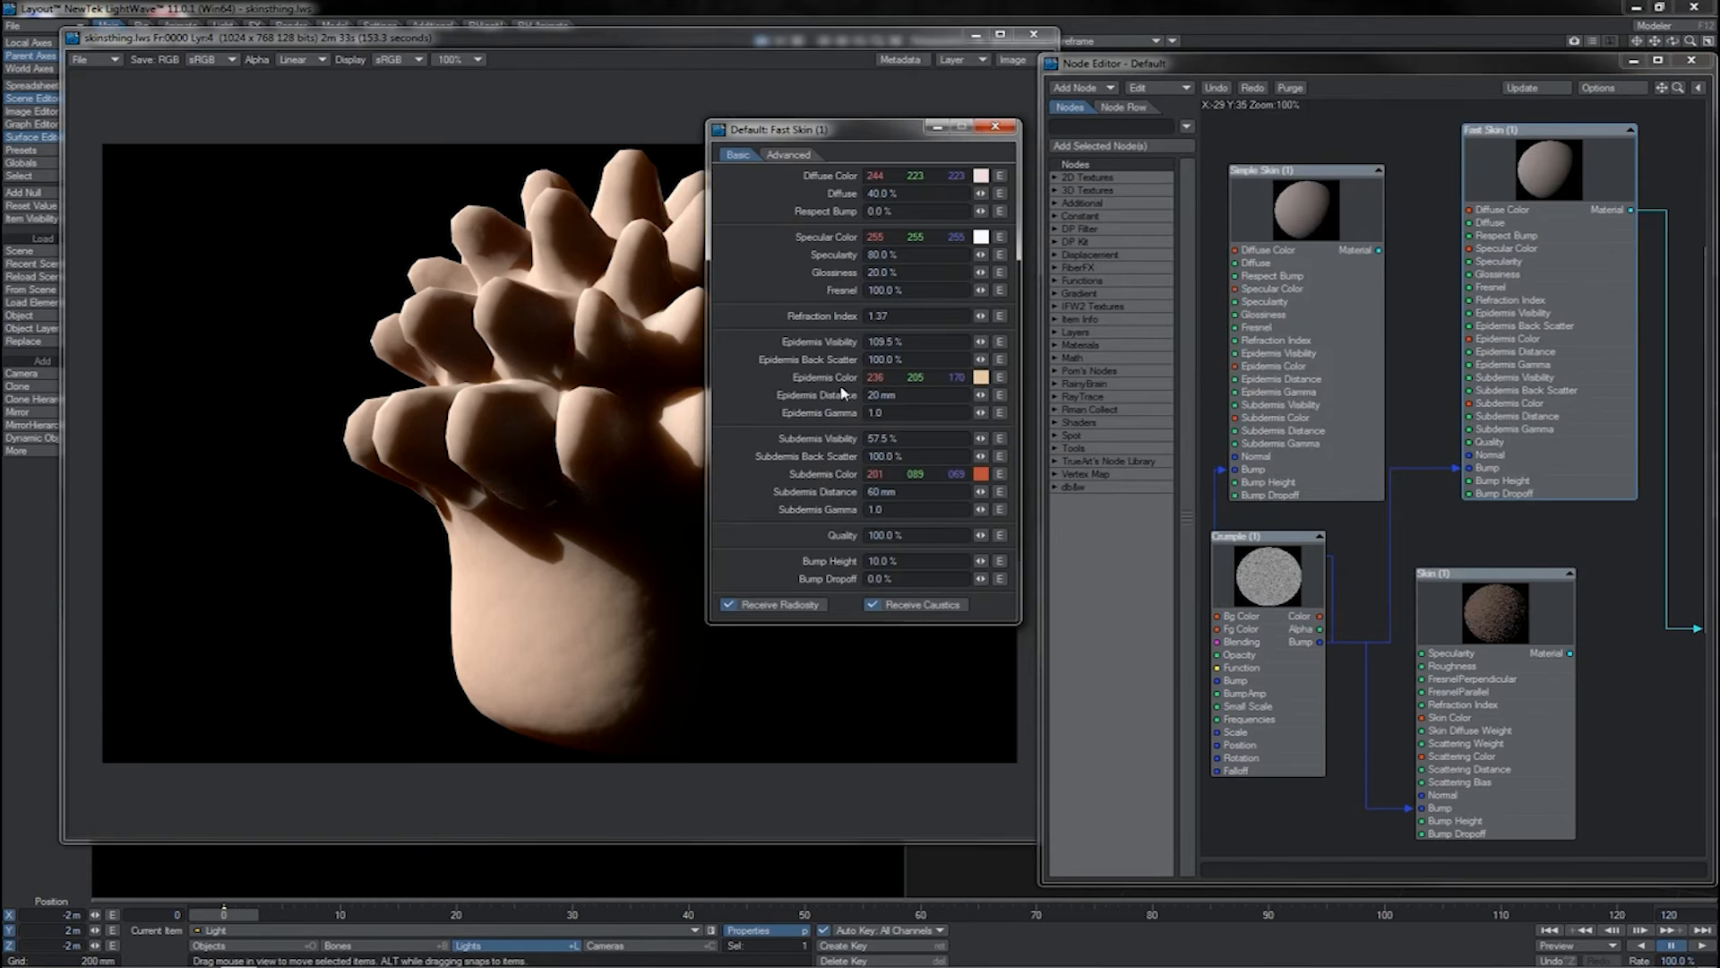
{"action": "left_click", "coordinate": [914, 397]}
{"action": "left_click_drag", "start_coordinate": [897, 395], "coordinate": [851, 402]}
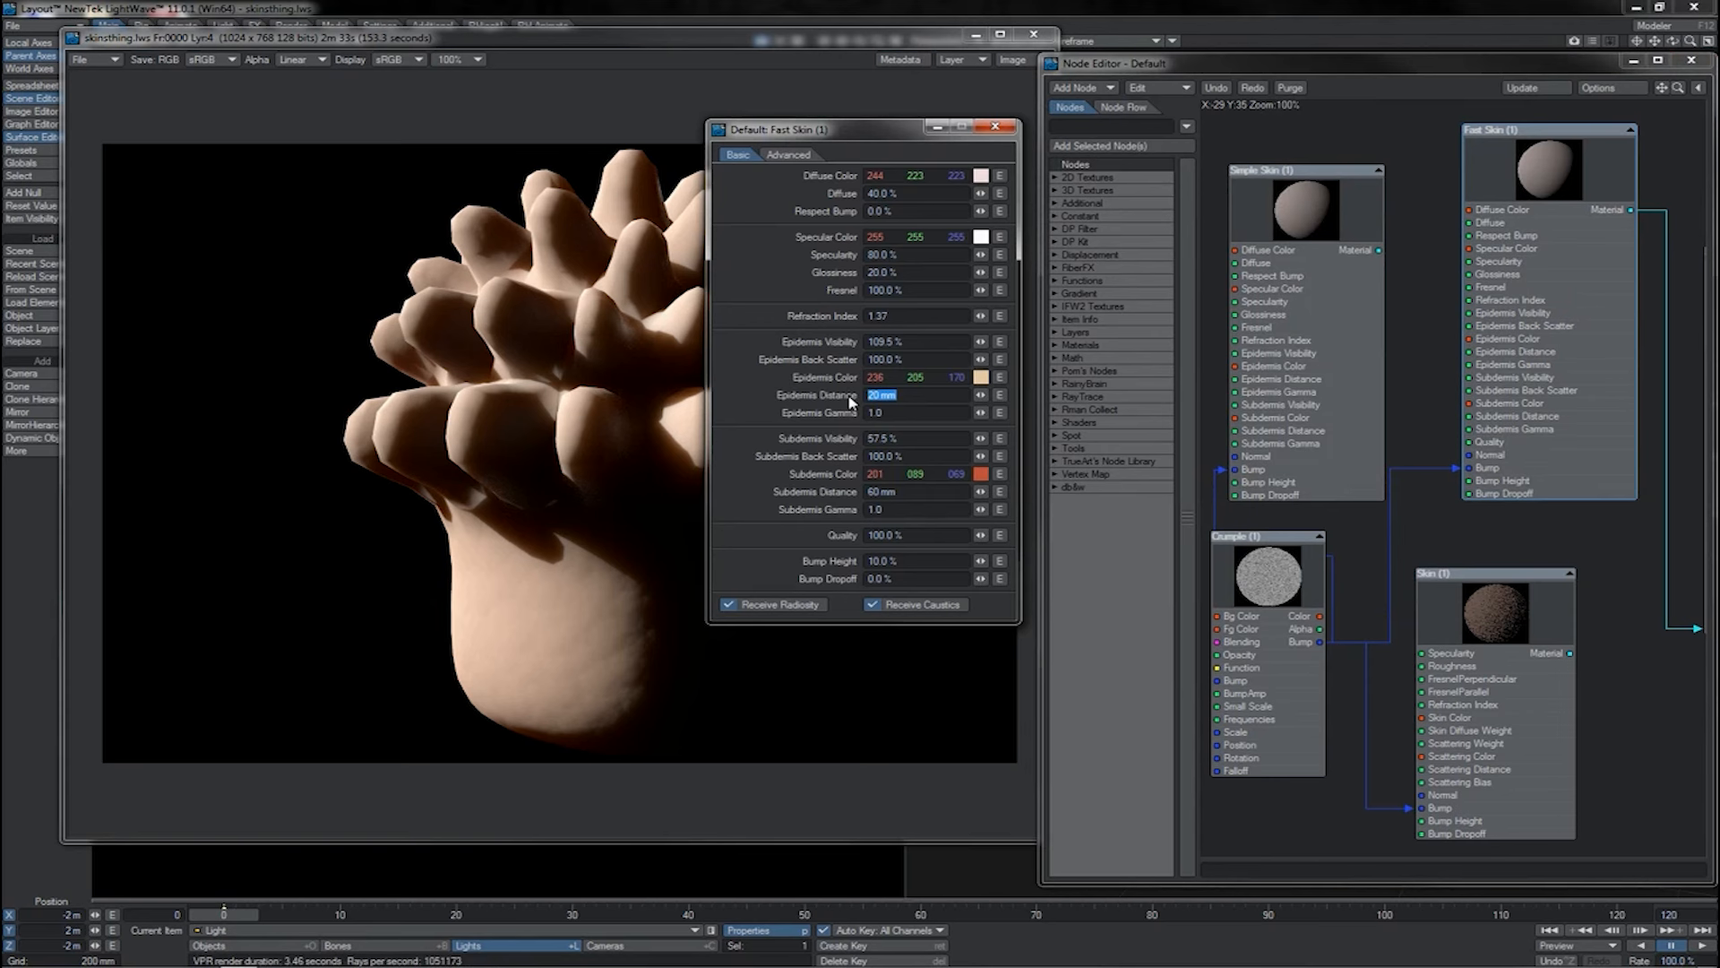
{"action": "type", "text": "50"}
{"action": "key", "text": "BackSpace"}
{"action": "key", "text": "BackSpace"}
{"action": "key", "text": "Return"}
{"action": "key", "text": "F9"}
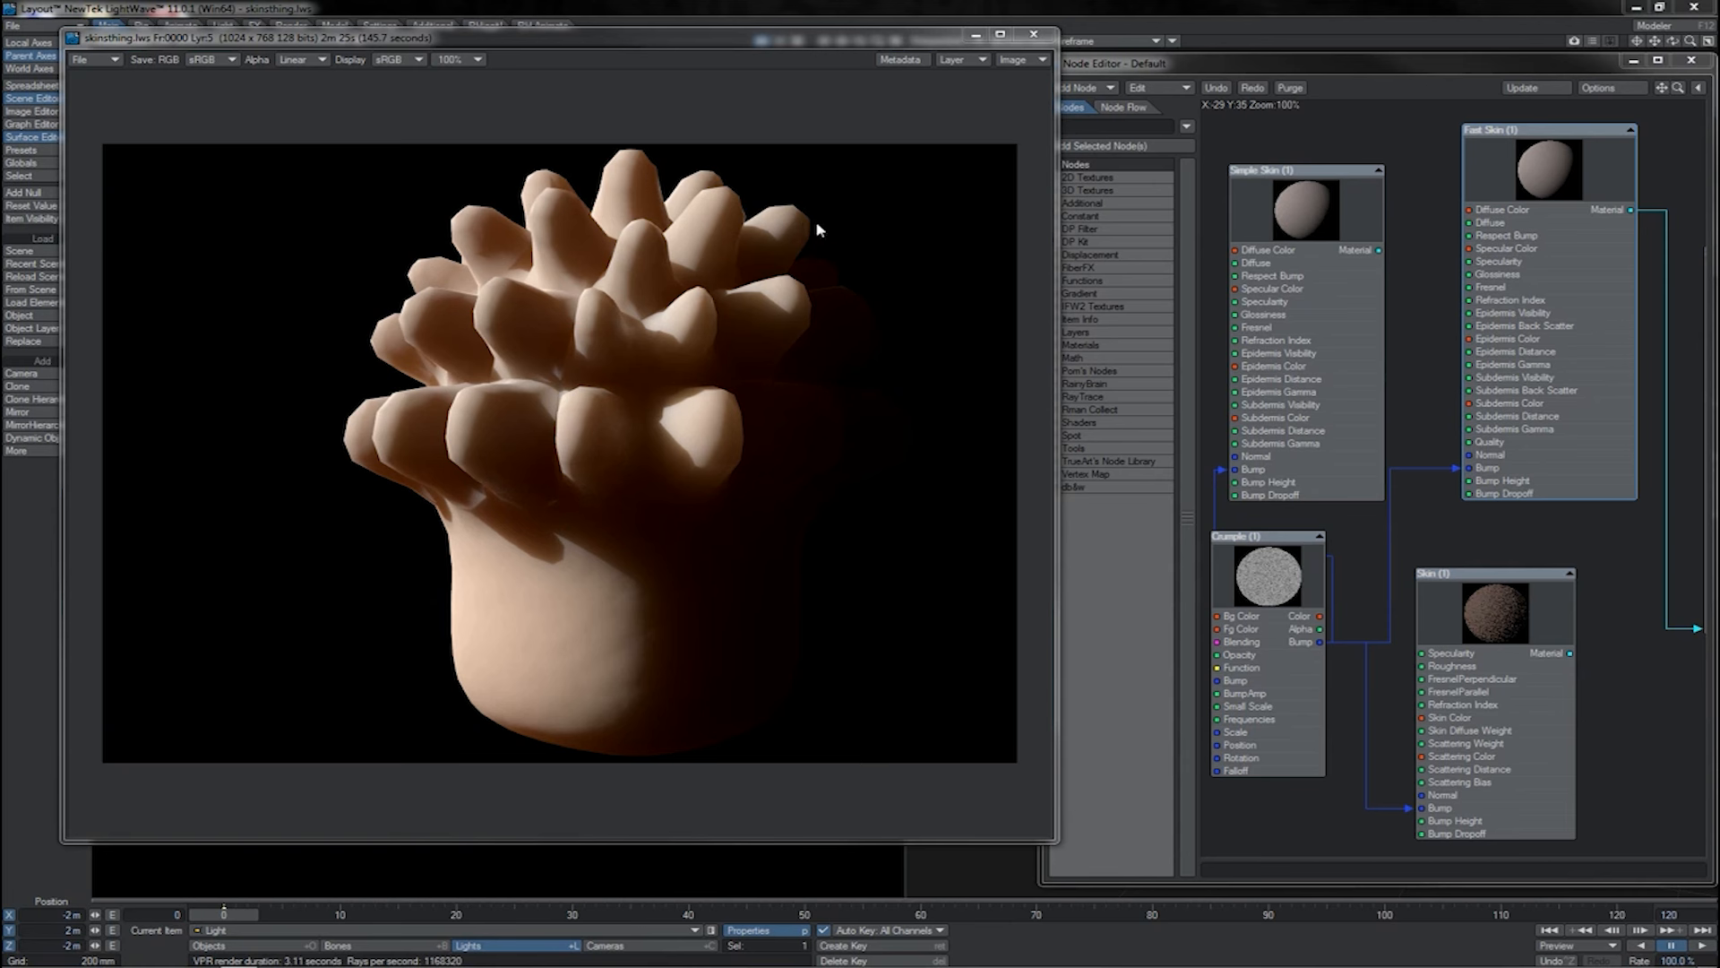
Step back and forth through the stored renders to compare the effect of bump height and scattering distances.
{"action": "key", "text": "shift+o"}
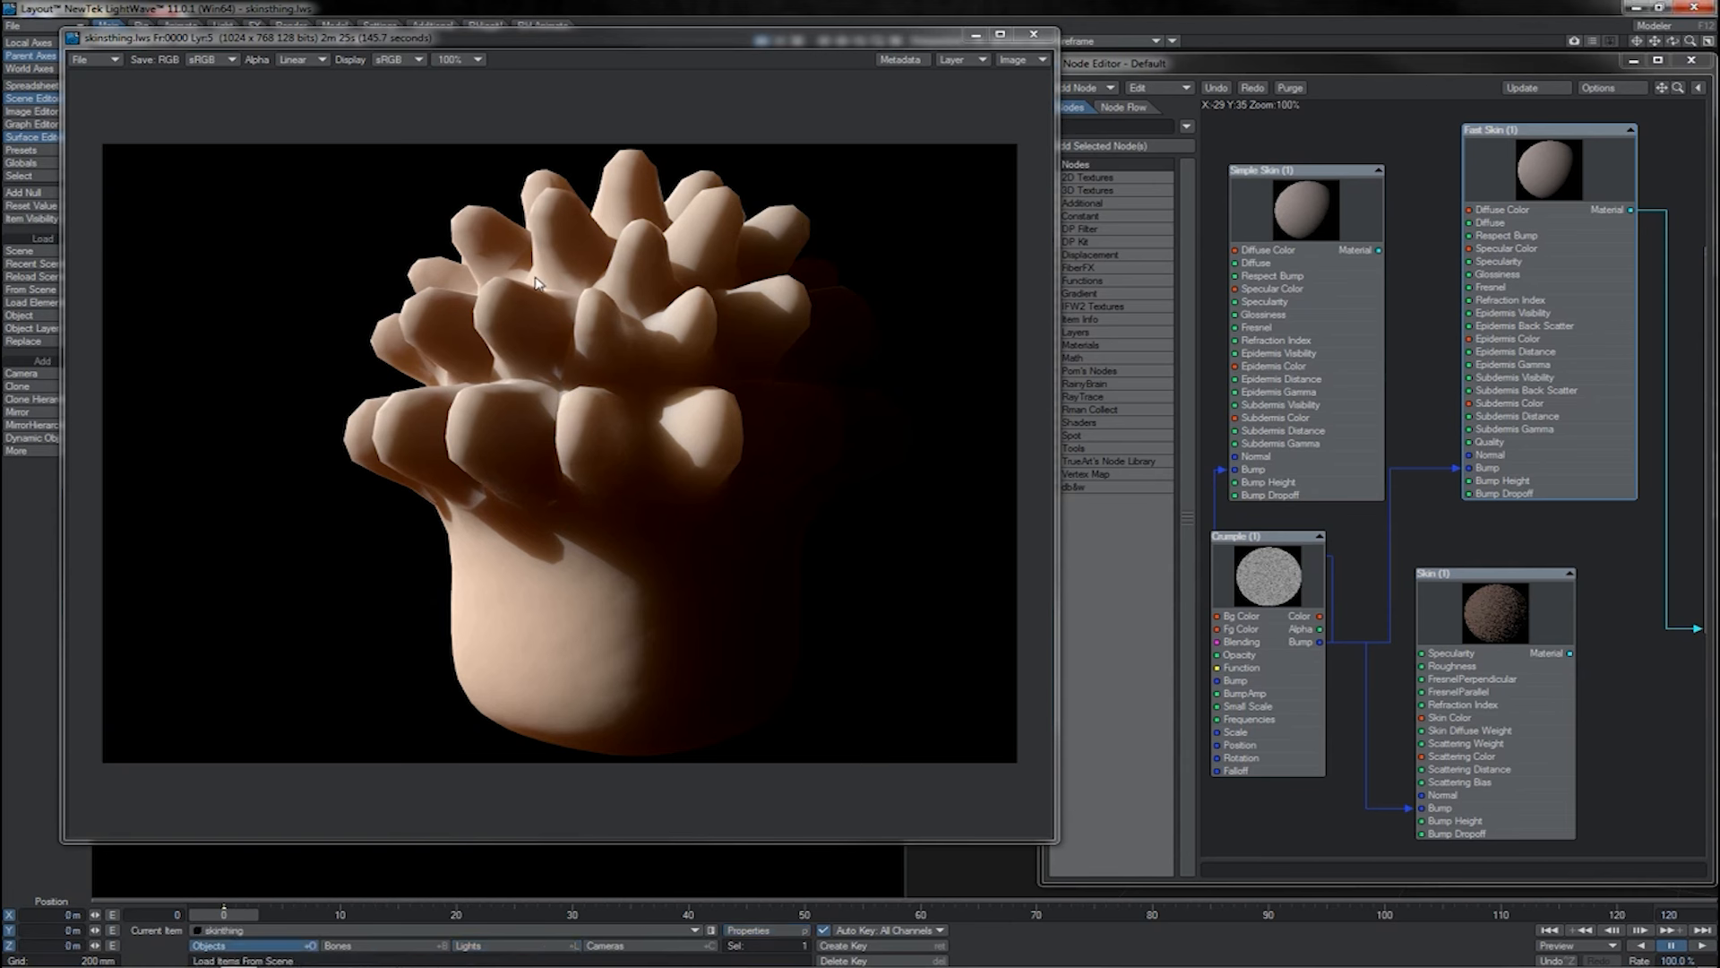
{"action": "left_click", "coordinate": [623, 271]}
{"action": "key", "text": "Up"}
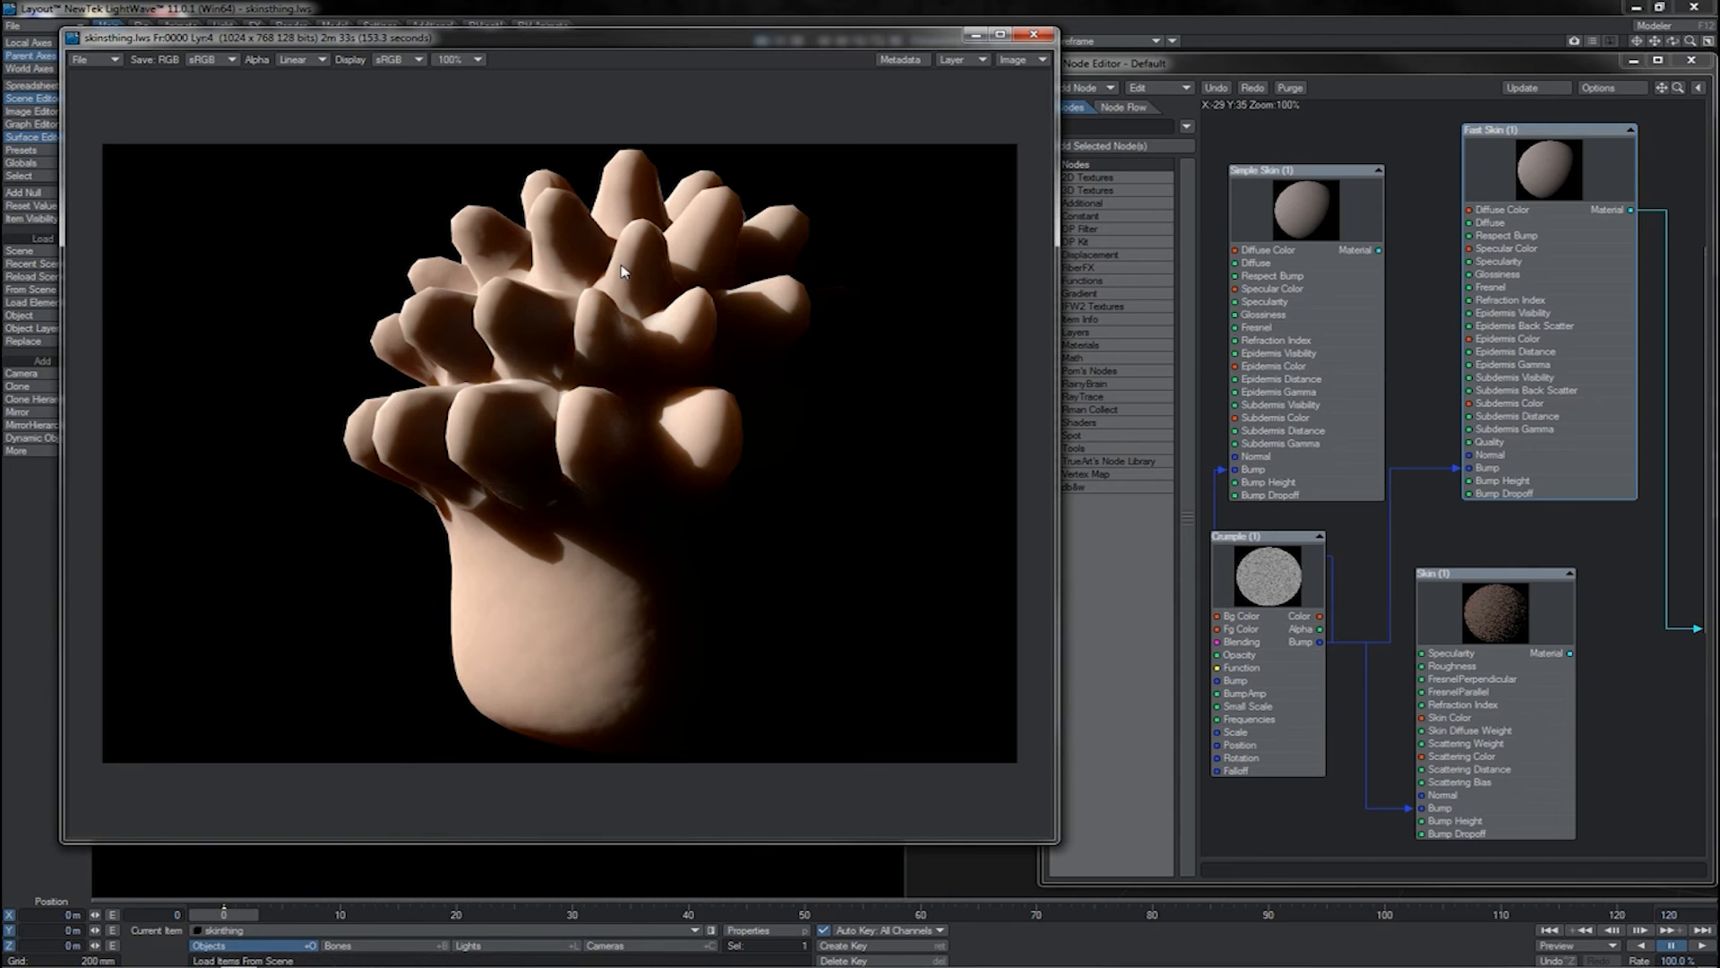
{"action": "key", "text": "Up"}
{"action": "key", "text": "Up"}
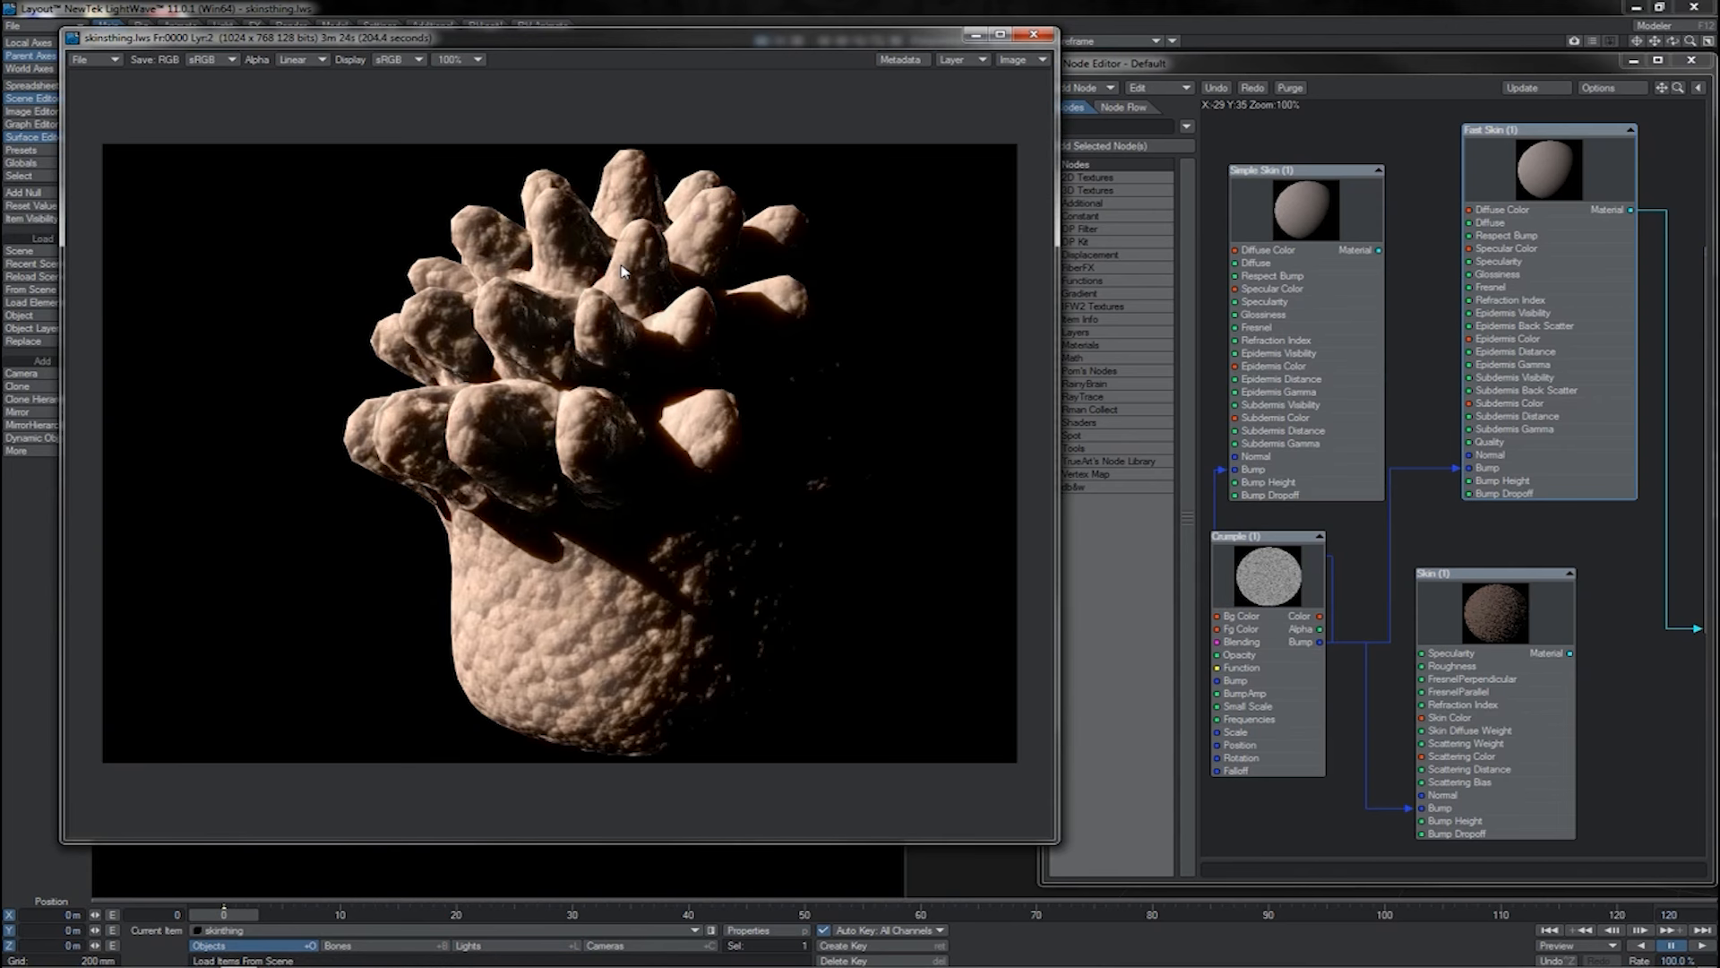
{"action": "key", "text": "Down"}
{"action": "key", "text": "Down"}
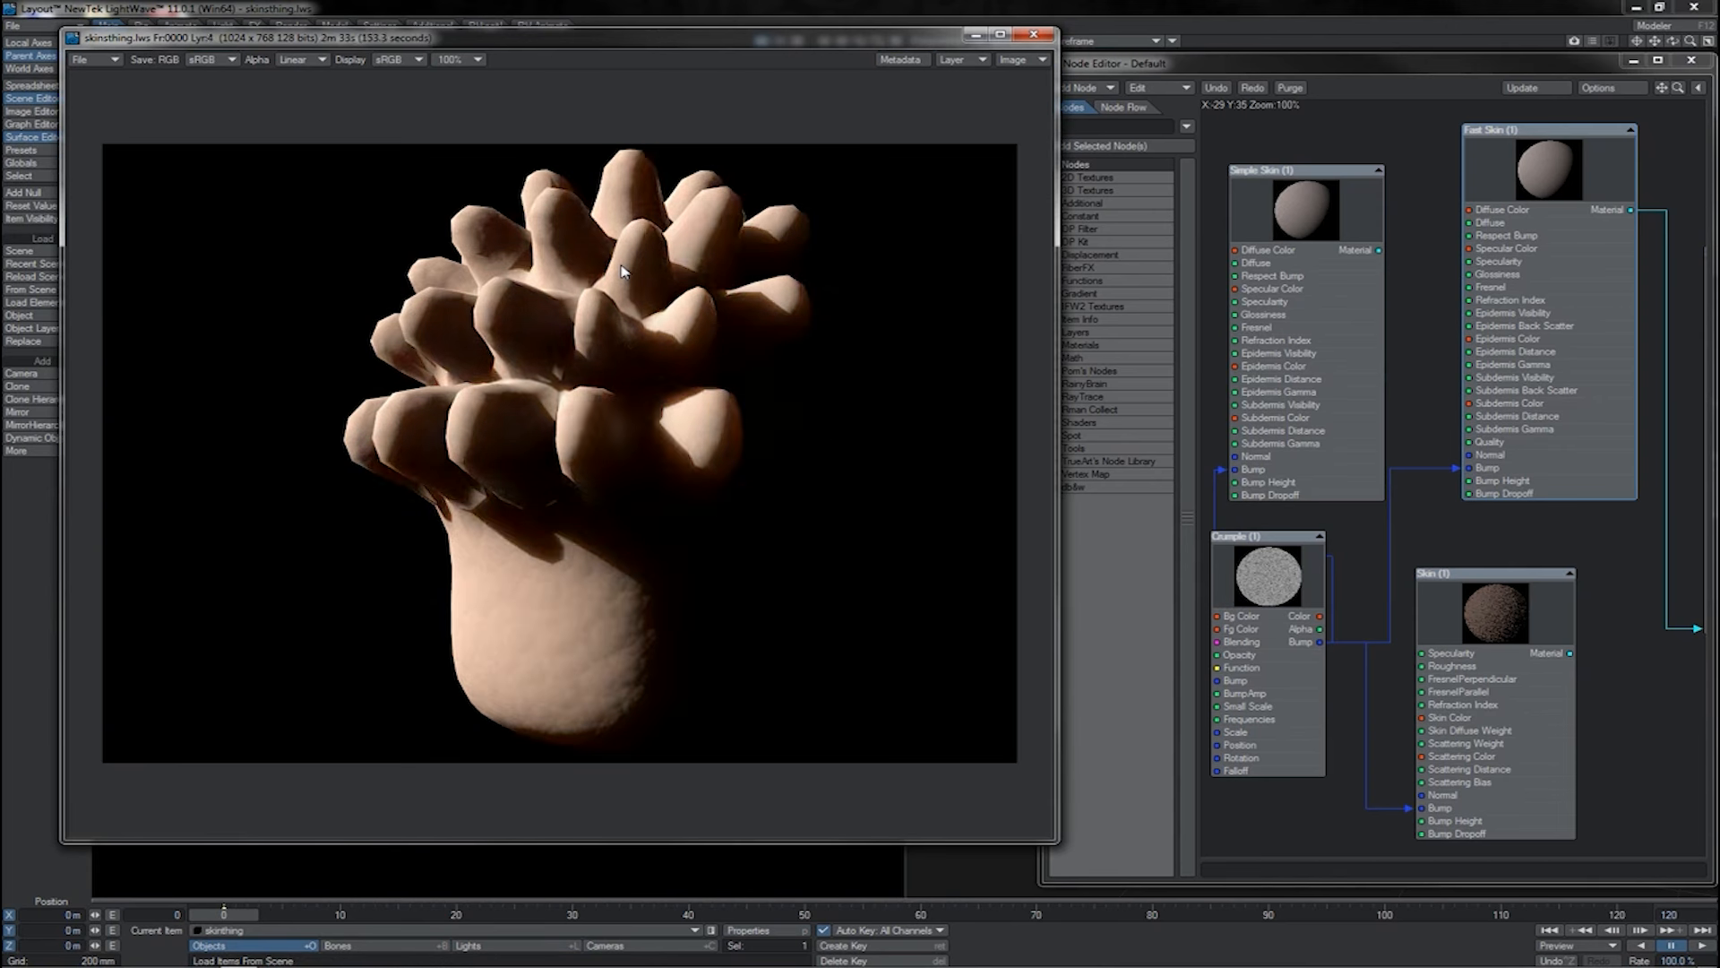
{"action": "key", "text": "Up"}
{"action": "key", "text": "Down"}
{"action": "key", "text": "Down"}
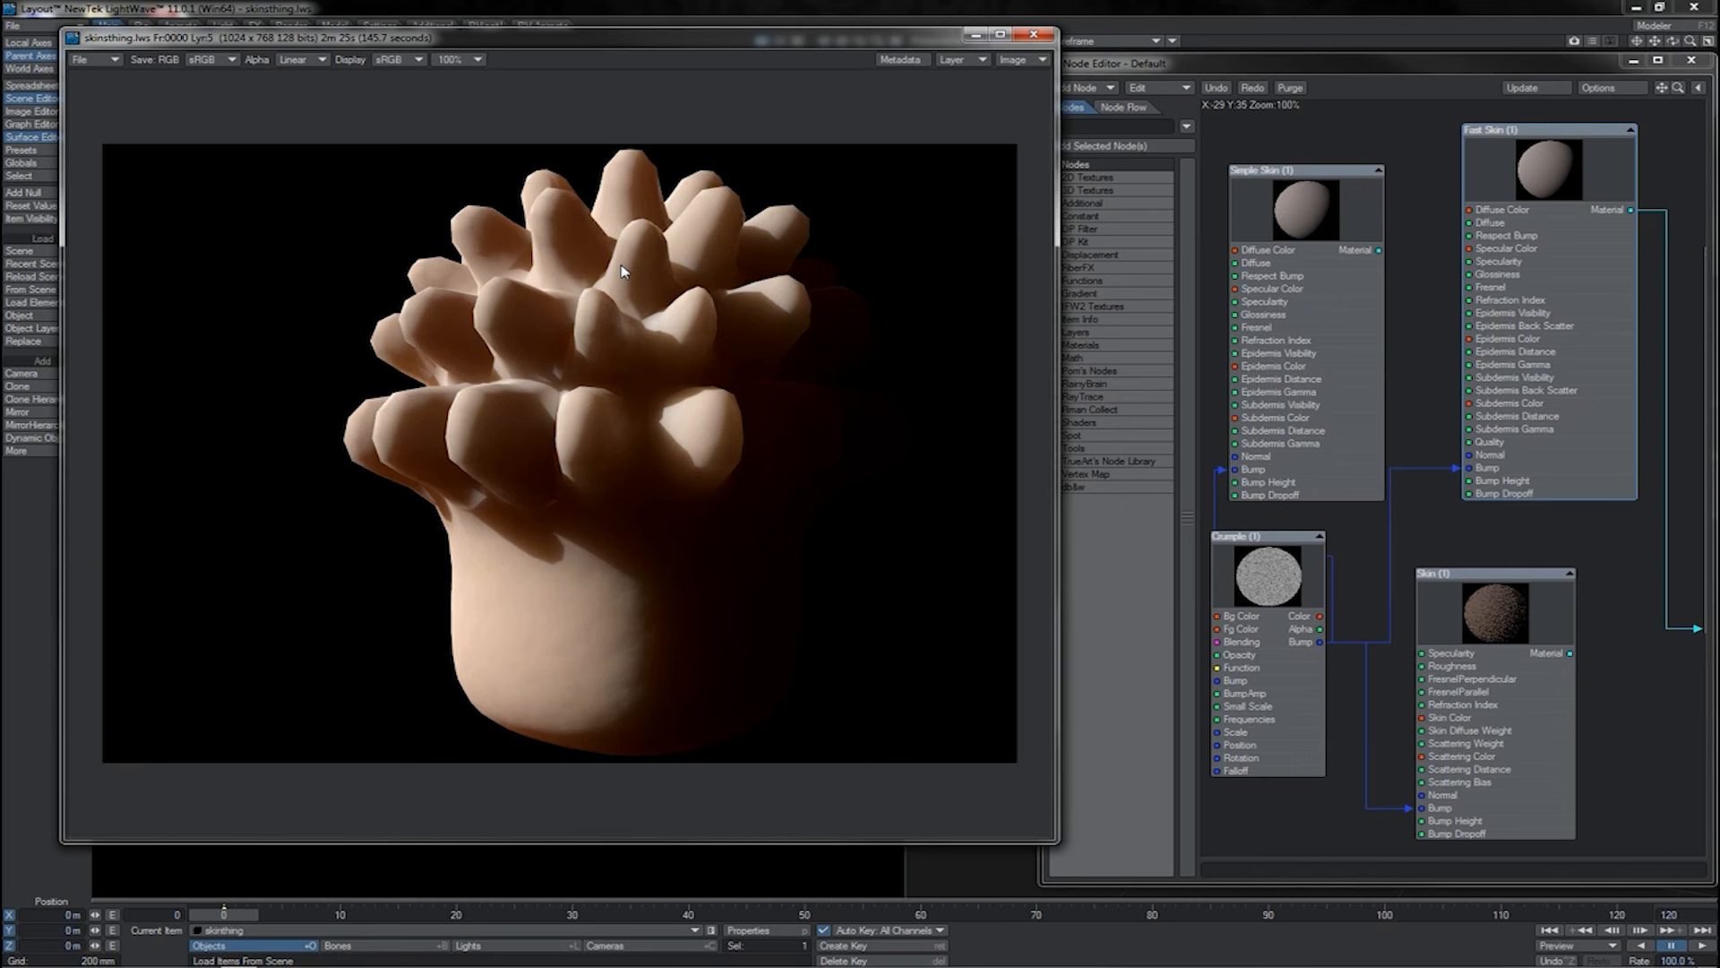
{"action": "key", "text": "Up"}
{"action": "key", "text": "Down"}
{"action": "key", "text": "Up"}
{"action": "key", "text": "Up"}
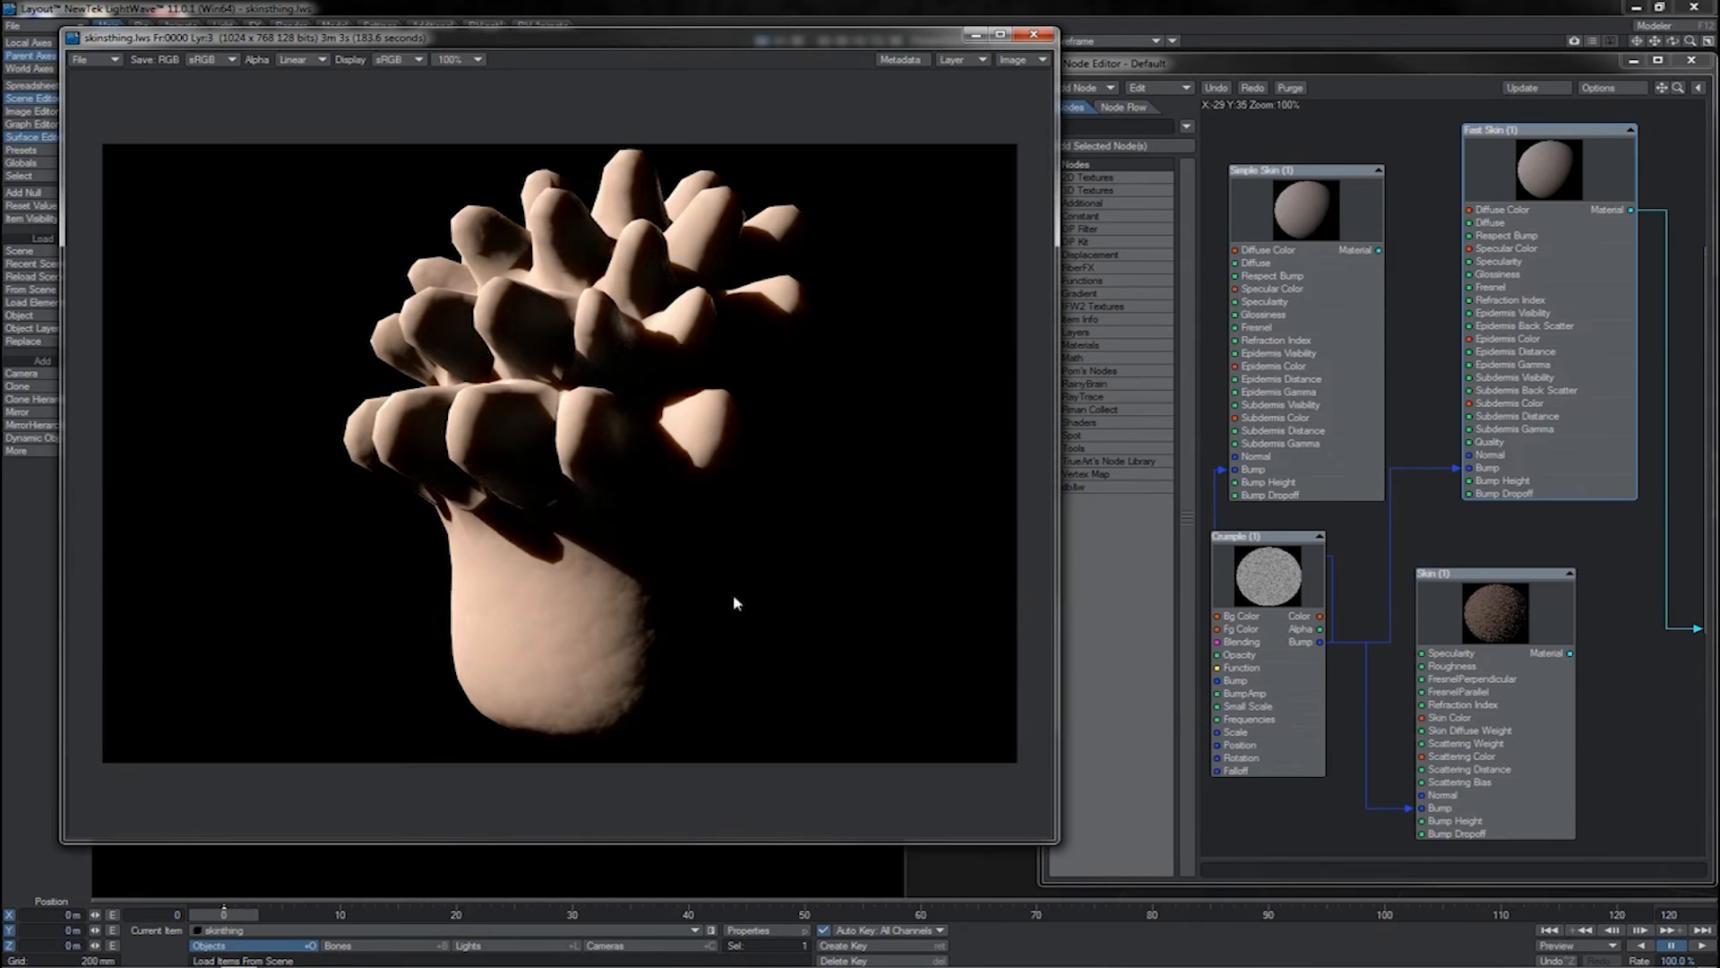
{"action": "key", "text": "Up"}
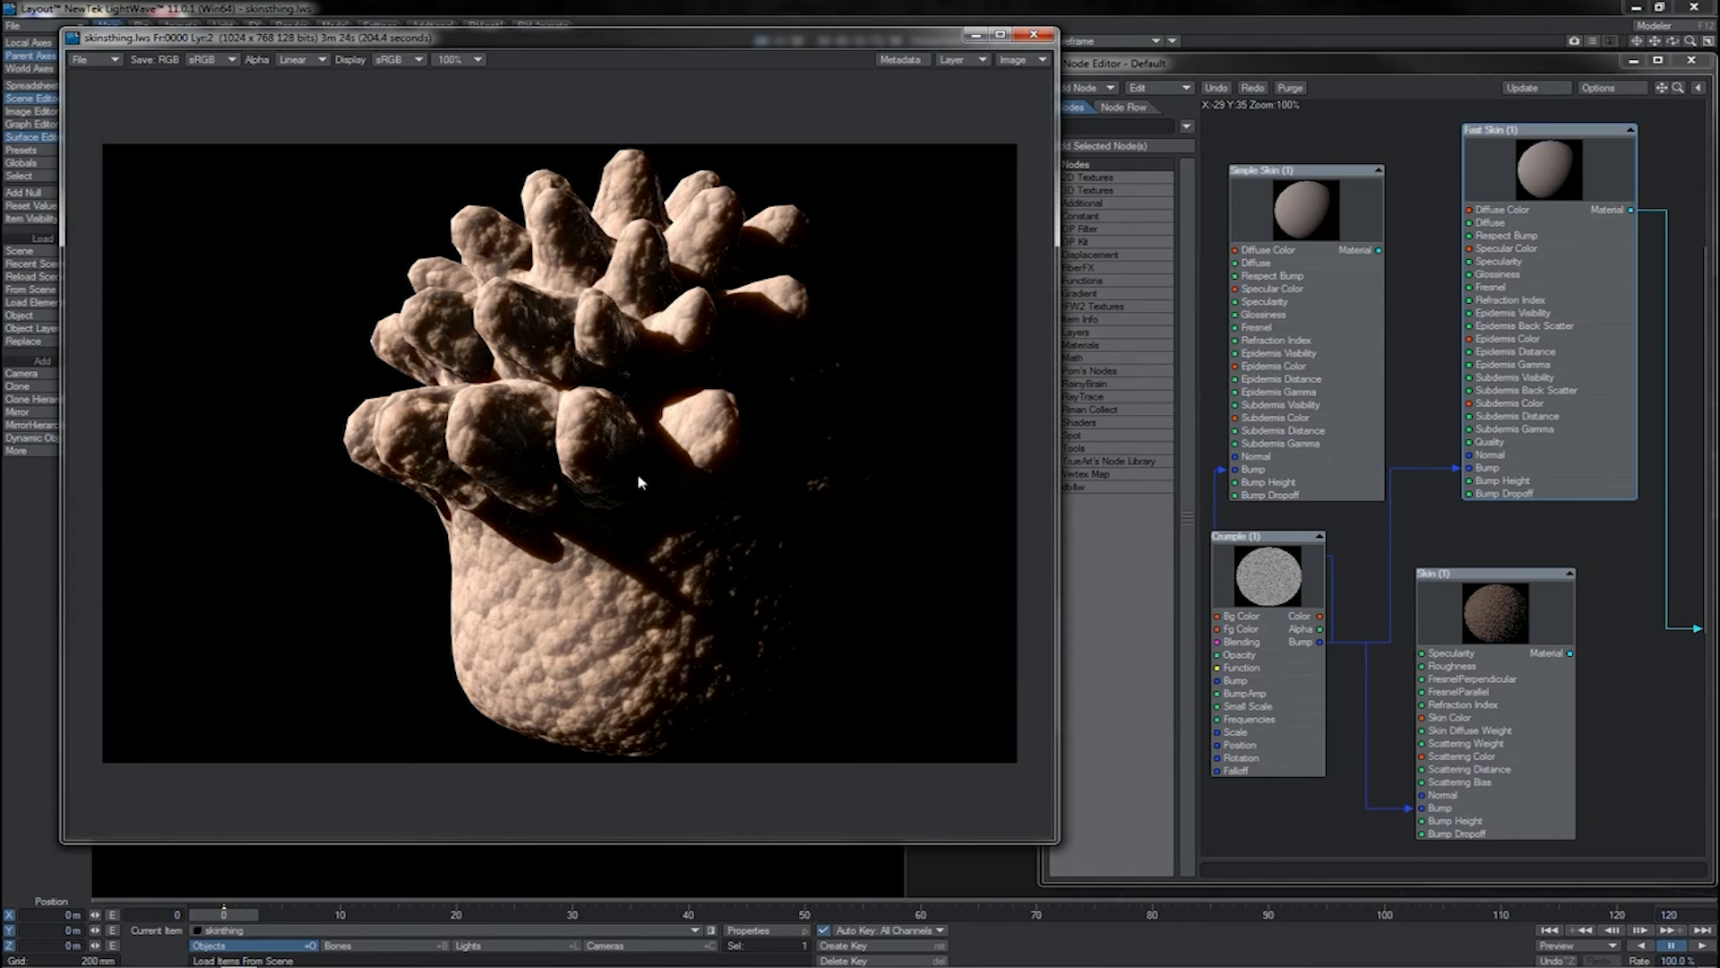
{"action": "key", "text": "Down"}
{"action": "key", "text": "Down"}
{"action": "key", "text": "Down"}
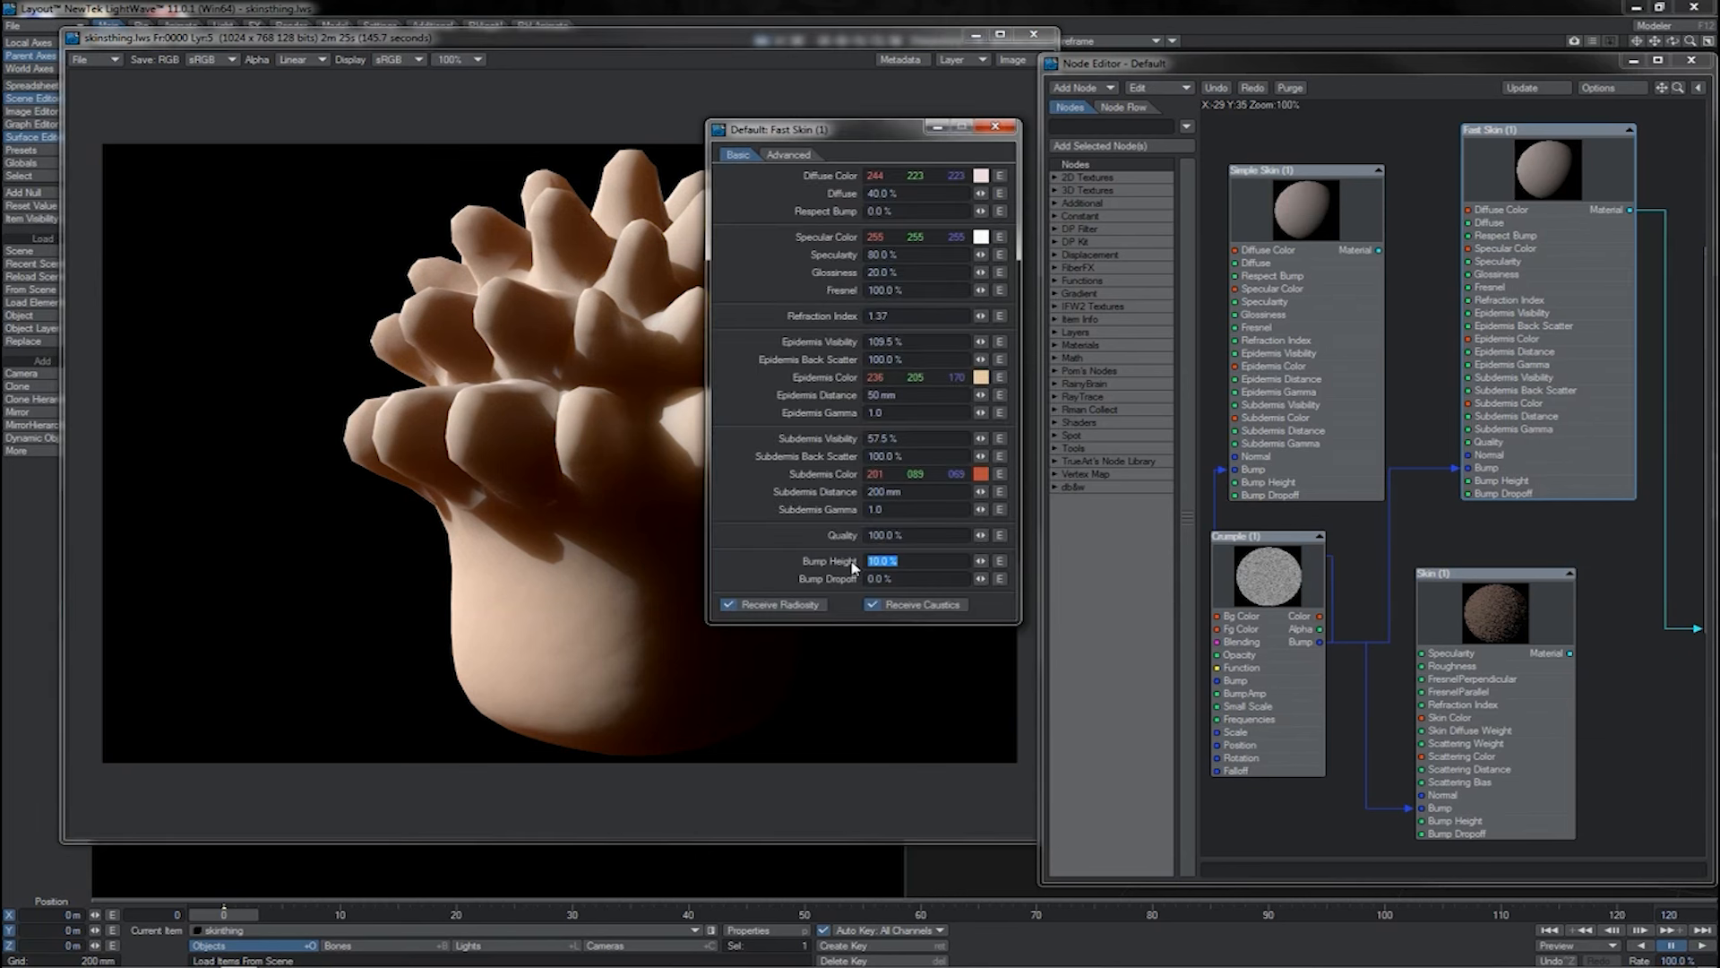
Set the Fast Skin's Bump Height to 70% and render the frame.
{"action": "type", "text": "70"}
{"action": "key", "text": "F9"}
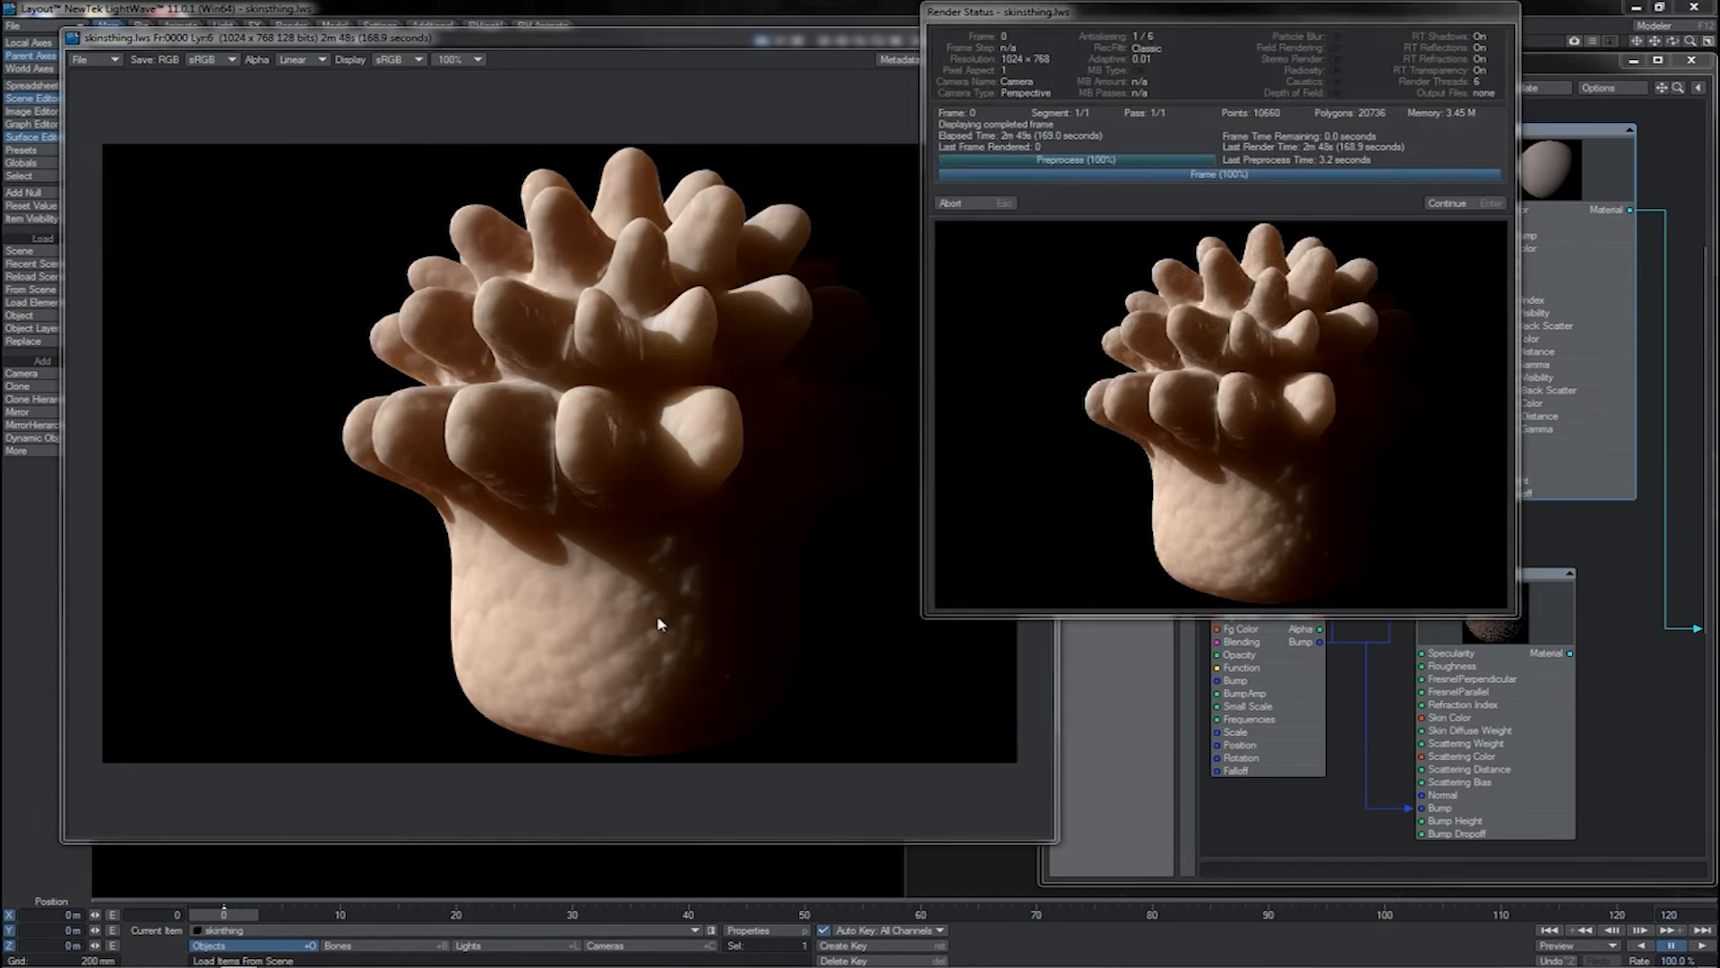
{"action": "left_click", "coordinate": [1448, 203]}
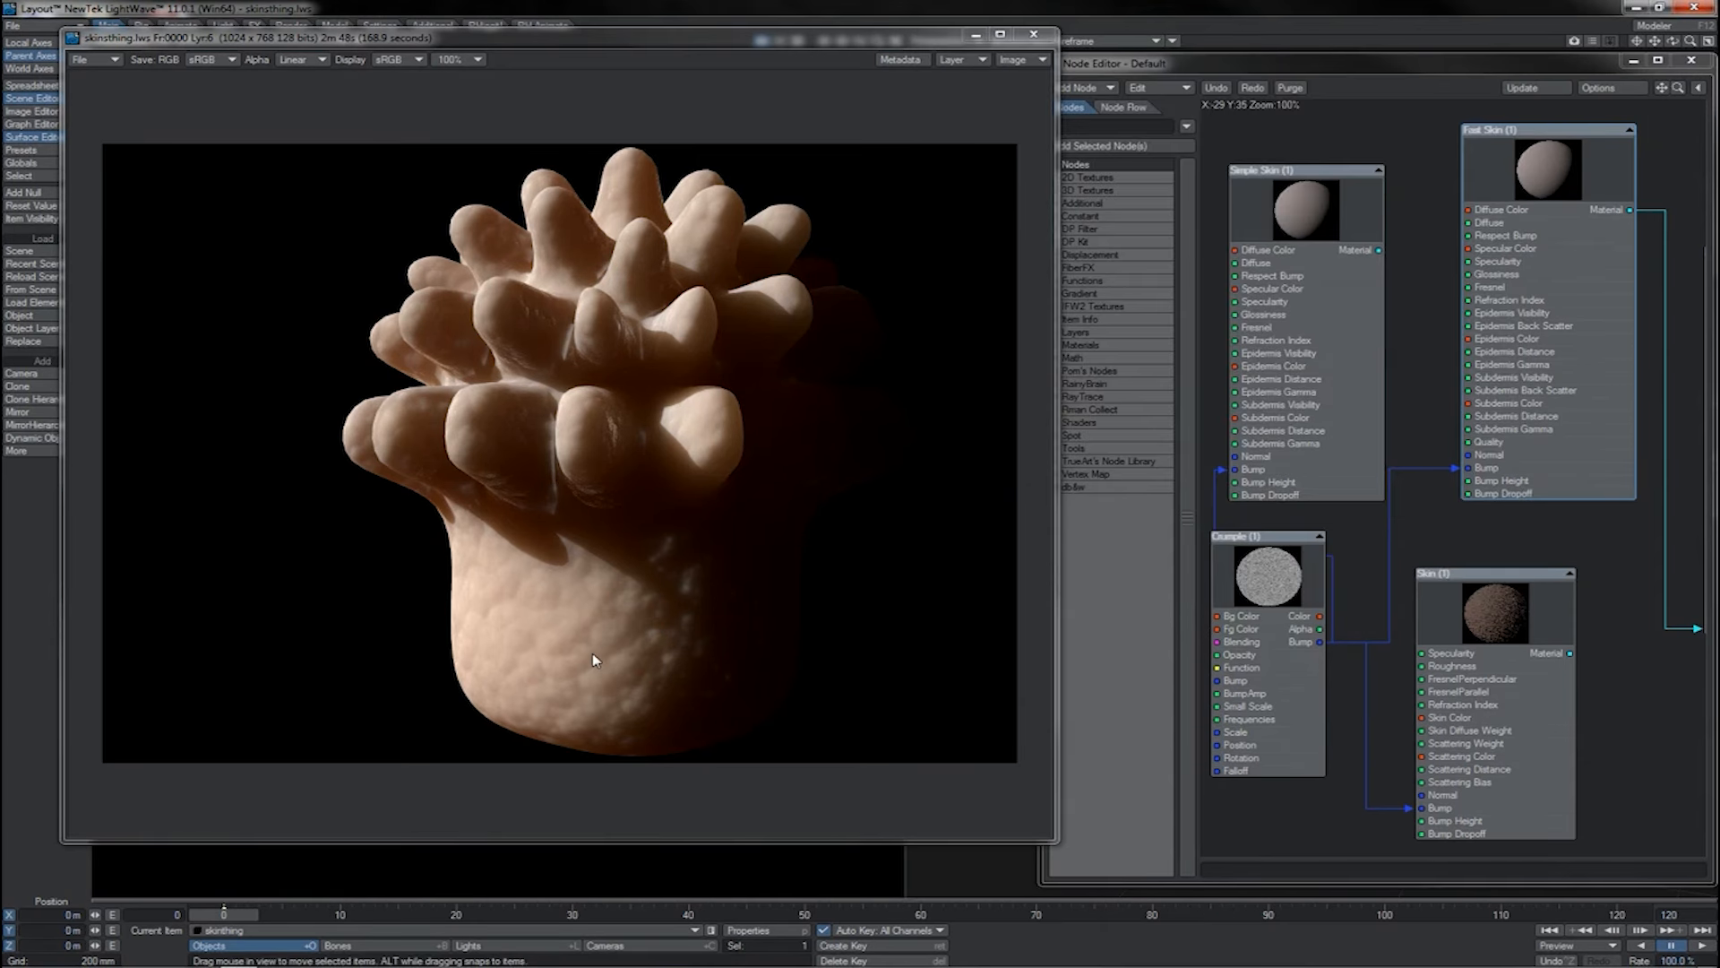
Set the Fast Skin's Epidermis Back Scatter and Subdermis Back Scatter to 0% and render another frame for comparison.
{"action": "double_click", "coordinate": [1546, 401]}
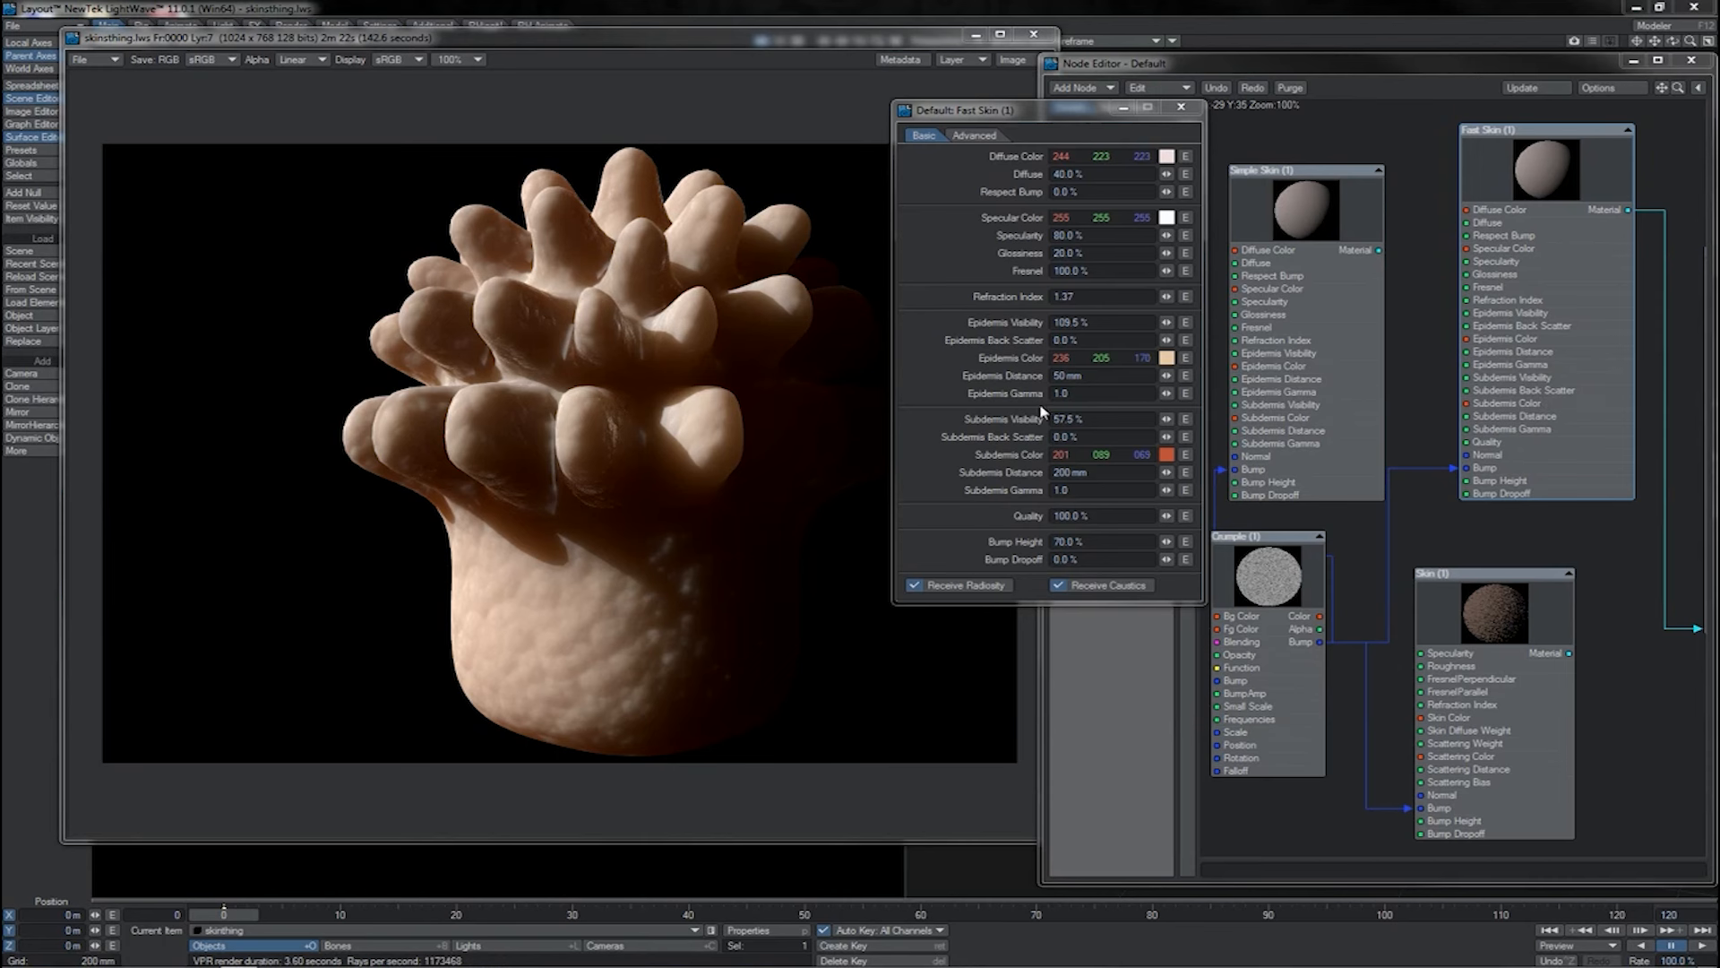
Flip back and forth between the last two stored renders to compare the effect of the Fast Skin's back scatter.
{"action": "left_click", "coordinate": [1086, 341]}
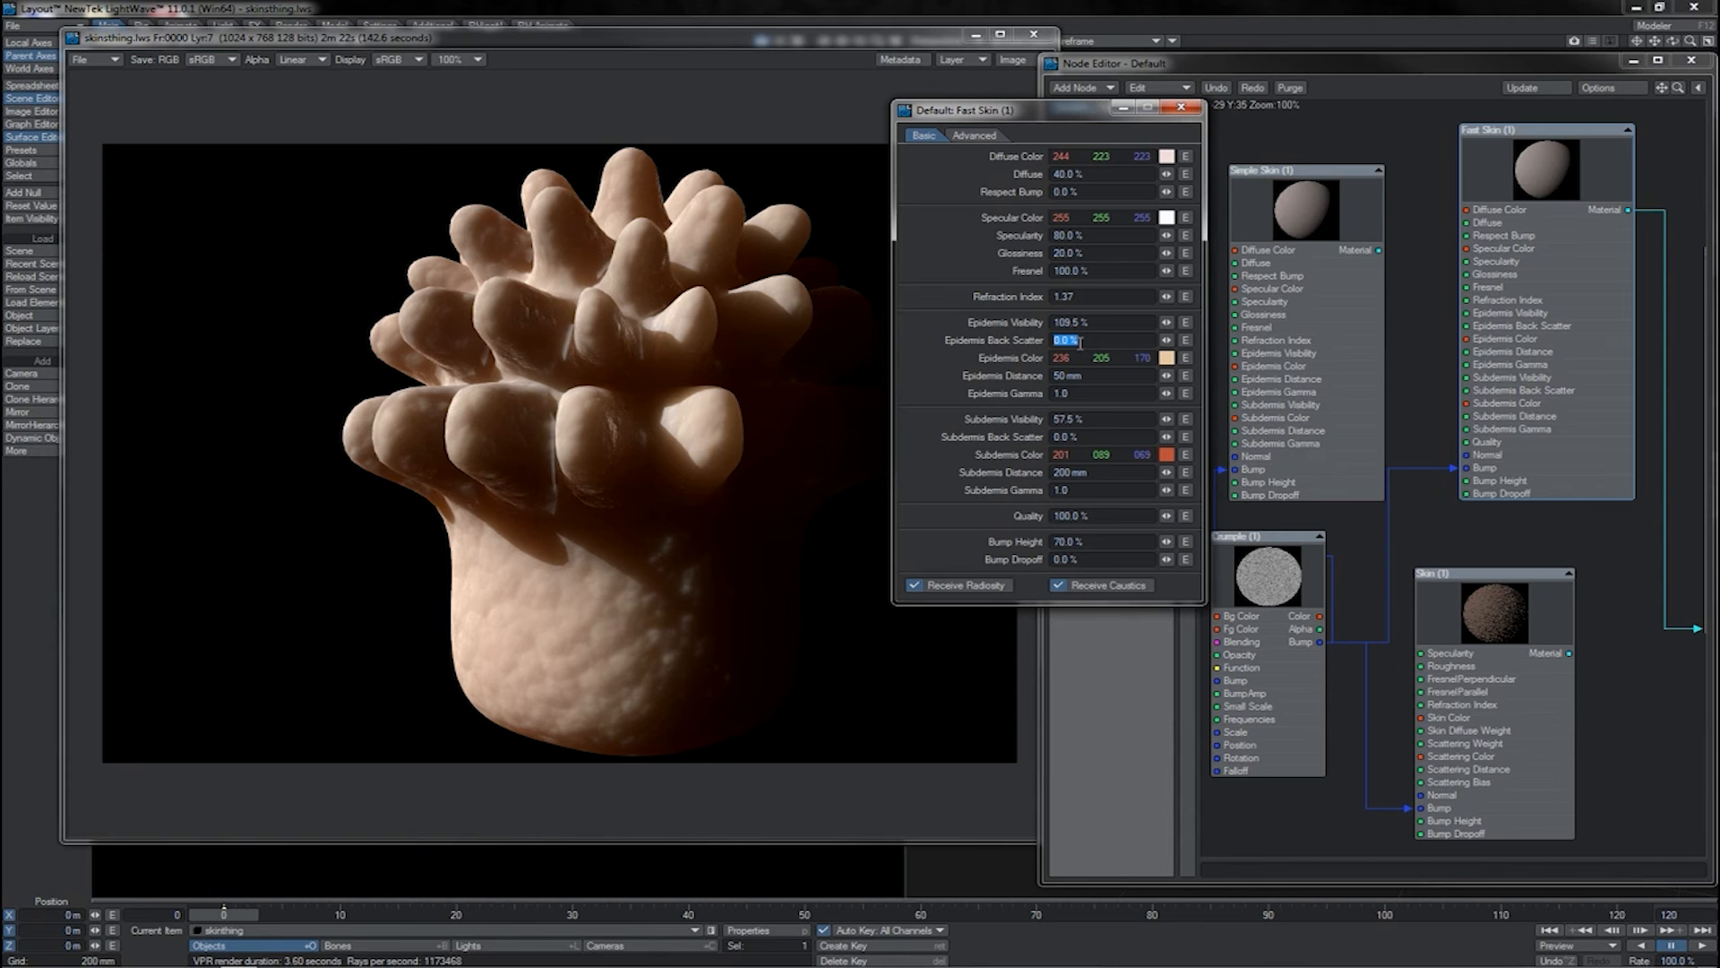
{"action": "left_click", "coordinate": [406, 40]}
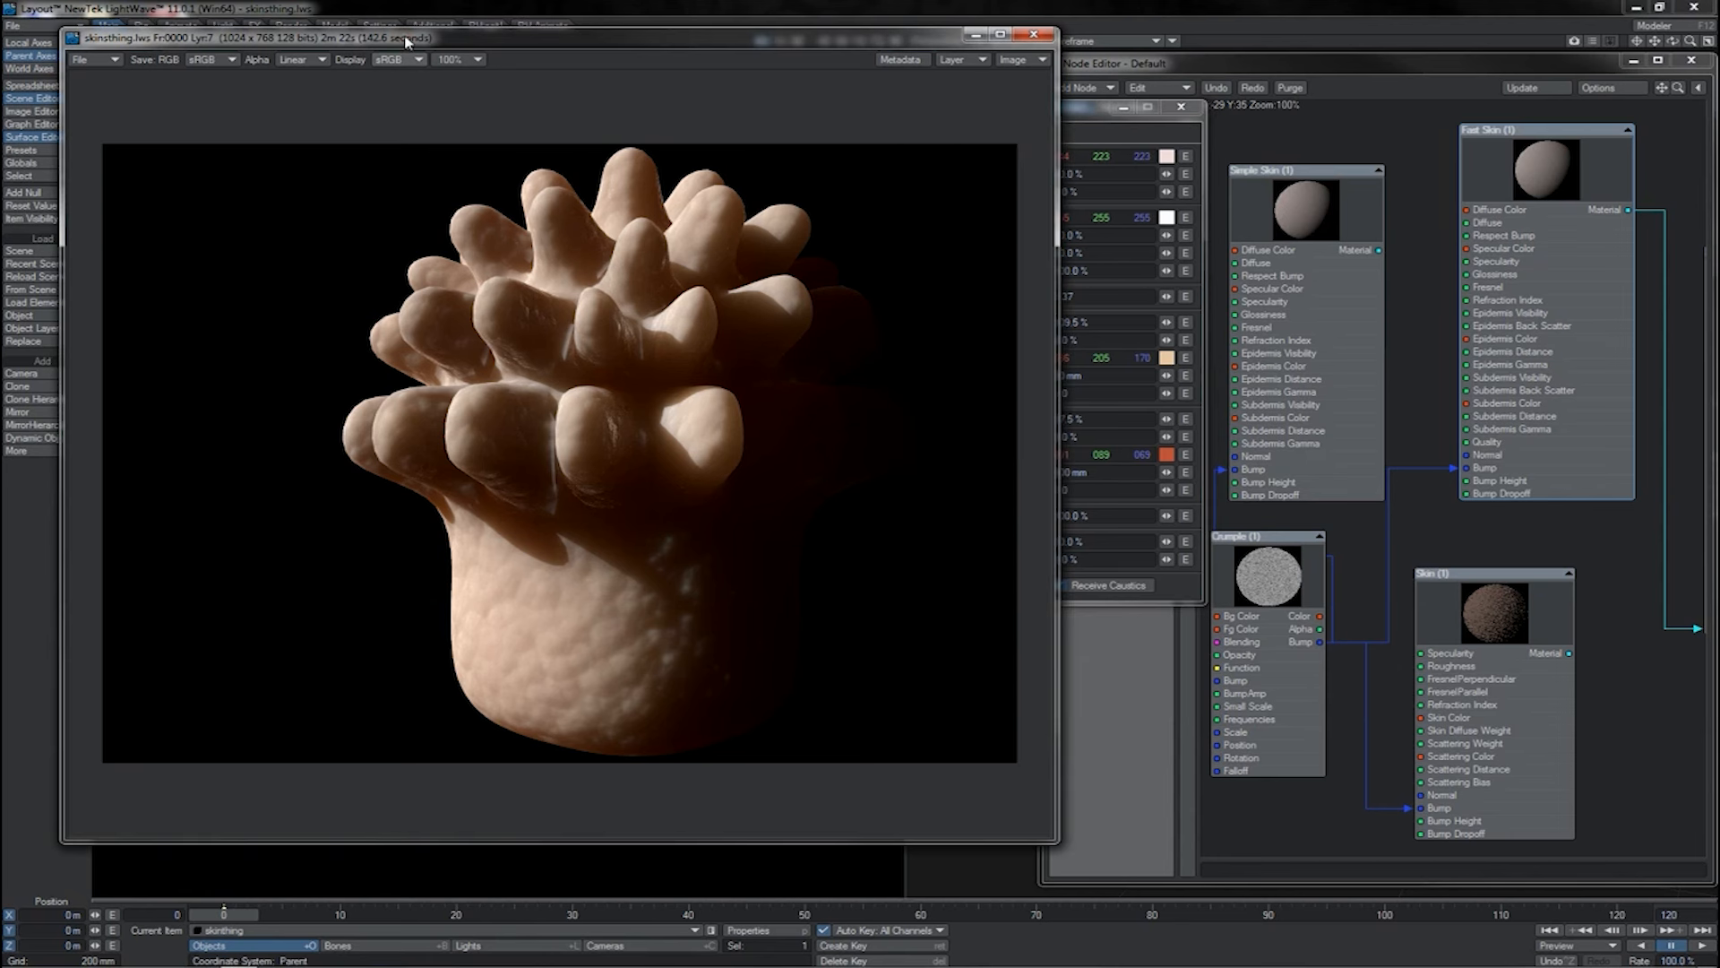
{"action": "key", "text": "Down"}
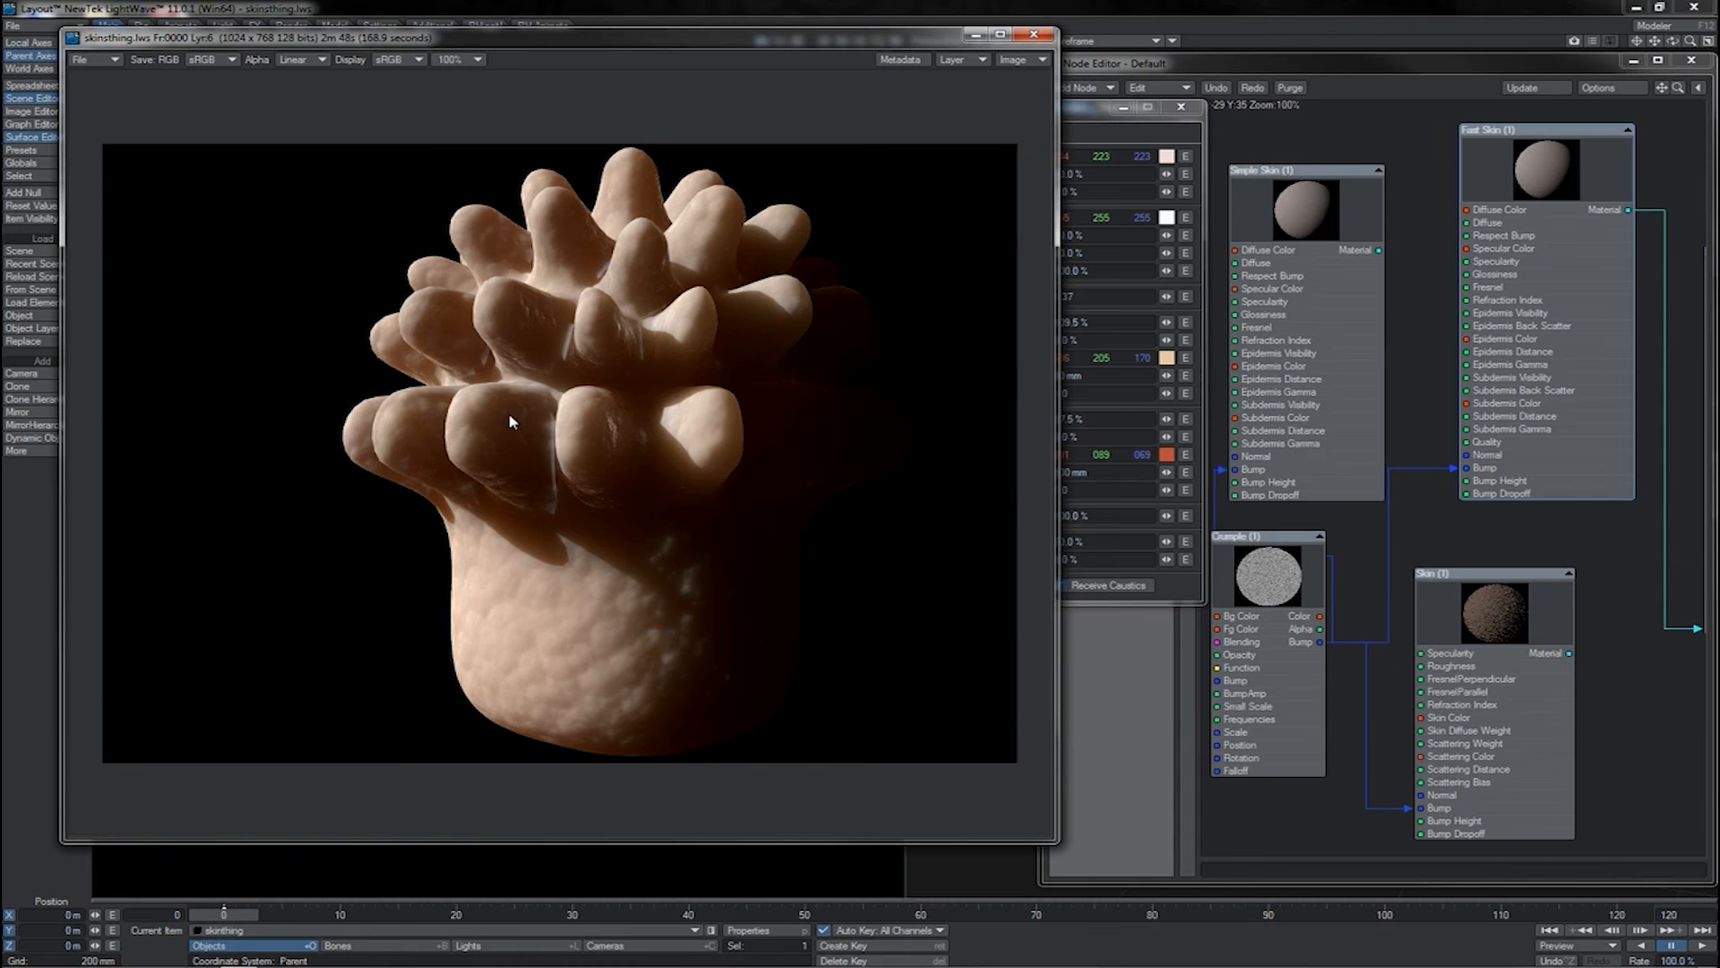
{"action": "key", "text": "Up"}
{"action": "key", "text": "Down"}
{"action": "key", "text": "Up"}
{"action": "key", "text": "Down"}
{"action": "key", "text": "Up"}
{"action": "key", "text": "Down"}
{"action": "key", "text": "Up"}
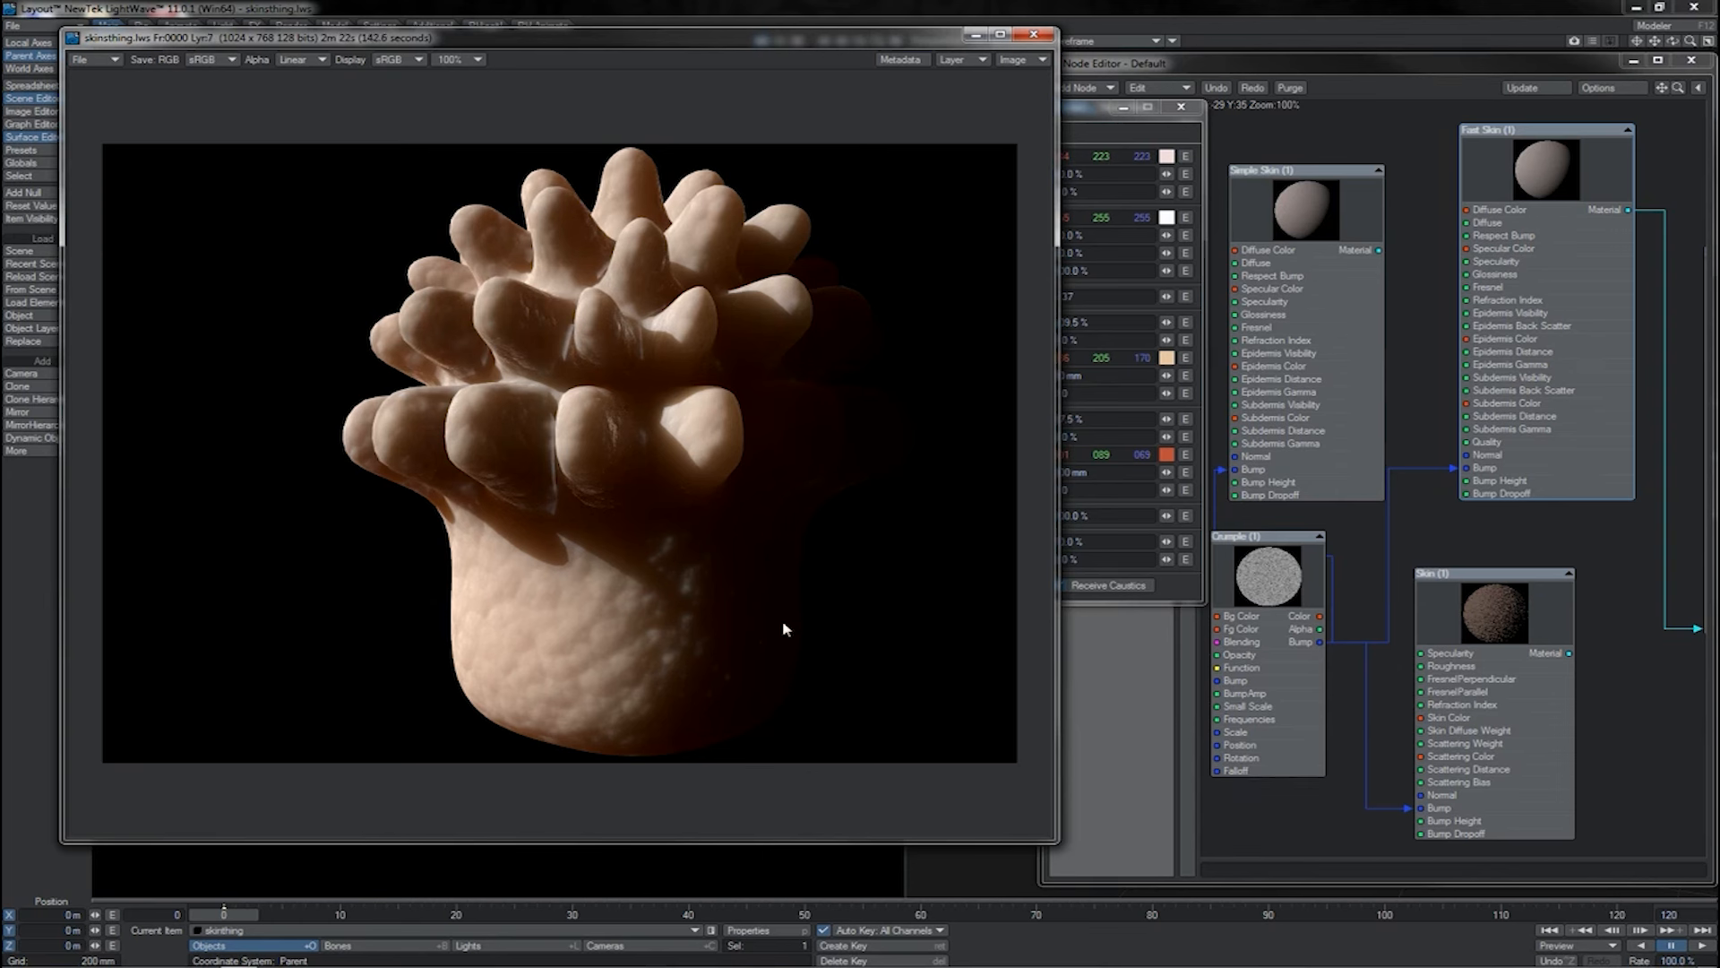
{"action": "key", "text": "Down"}
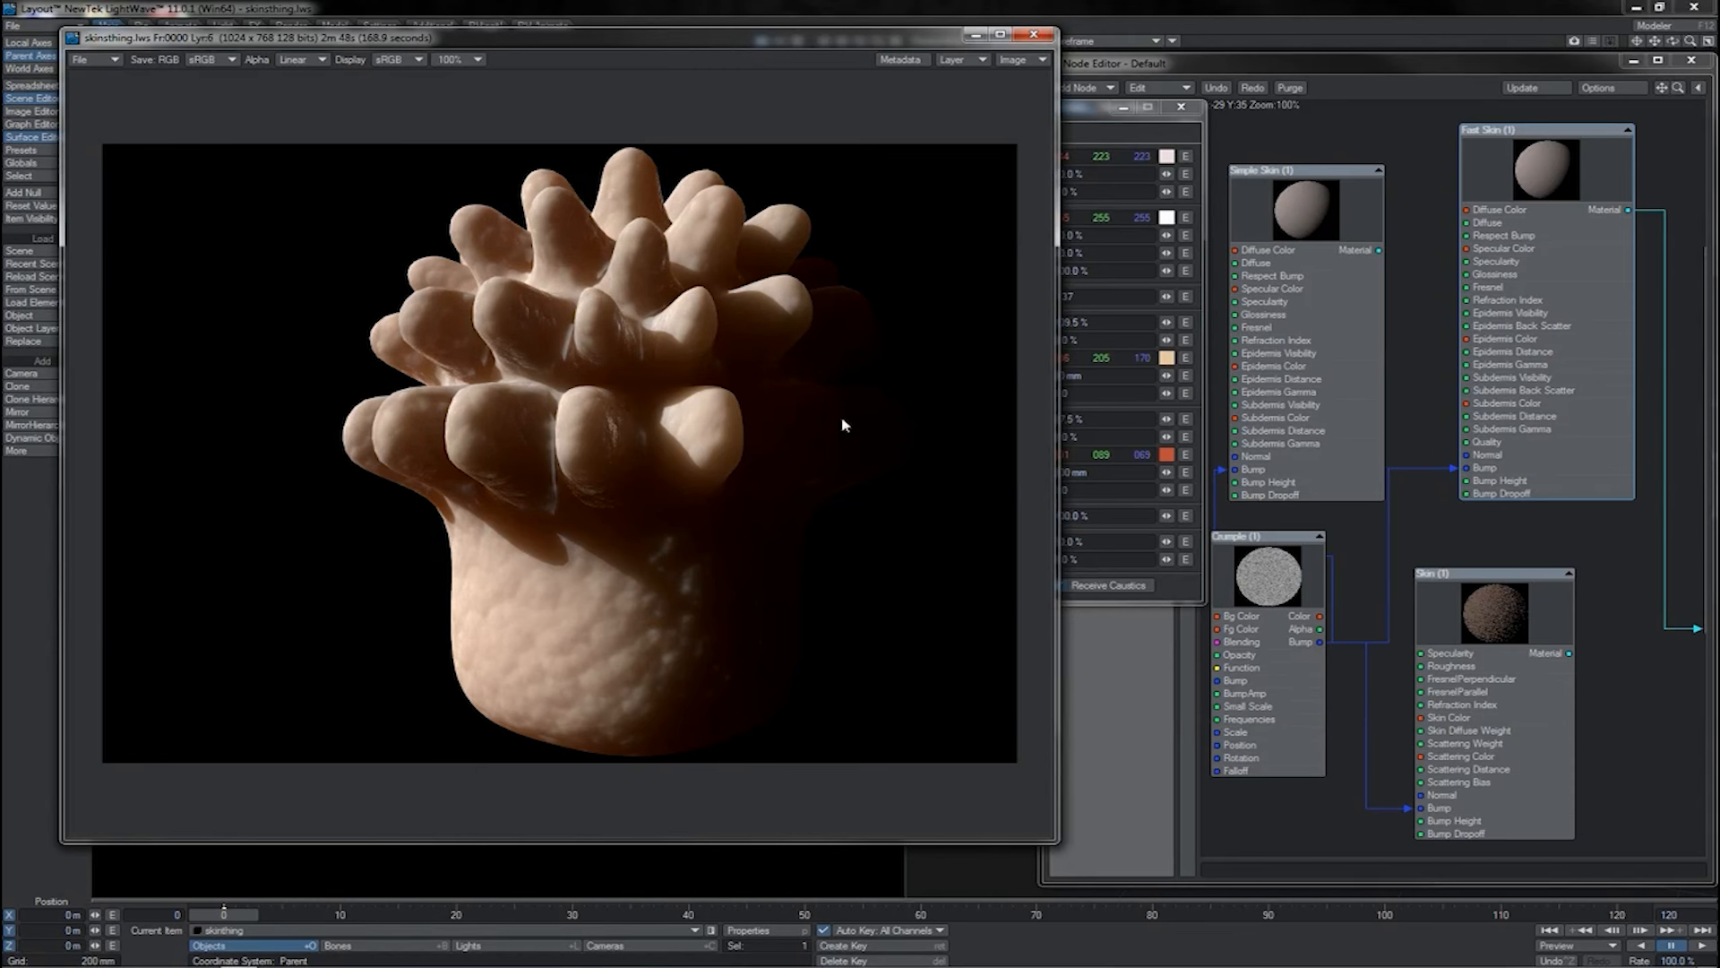
{"action": "key", "text": "Up"}
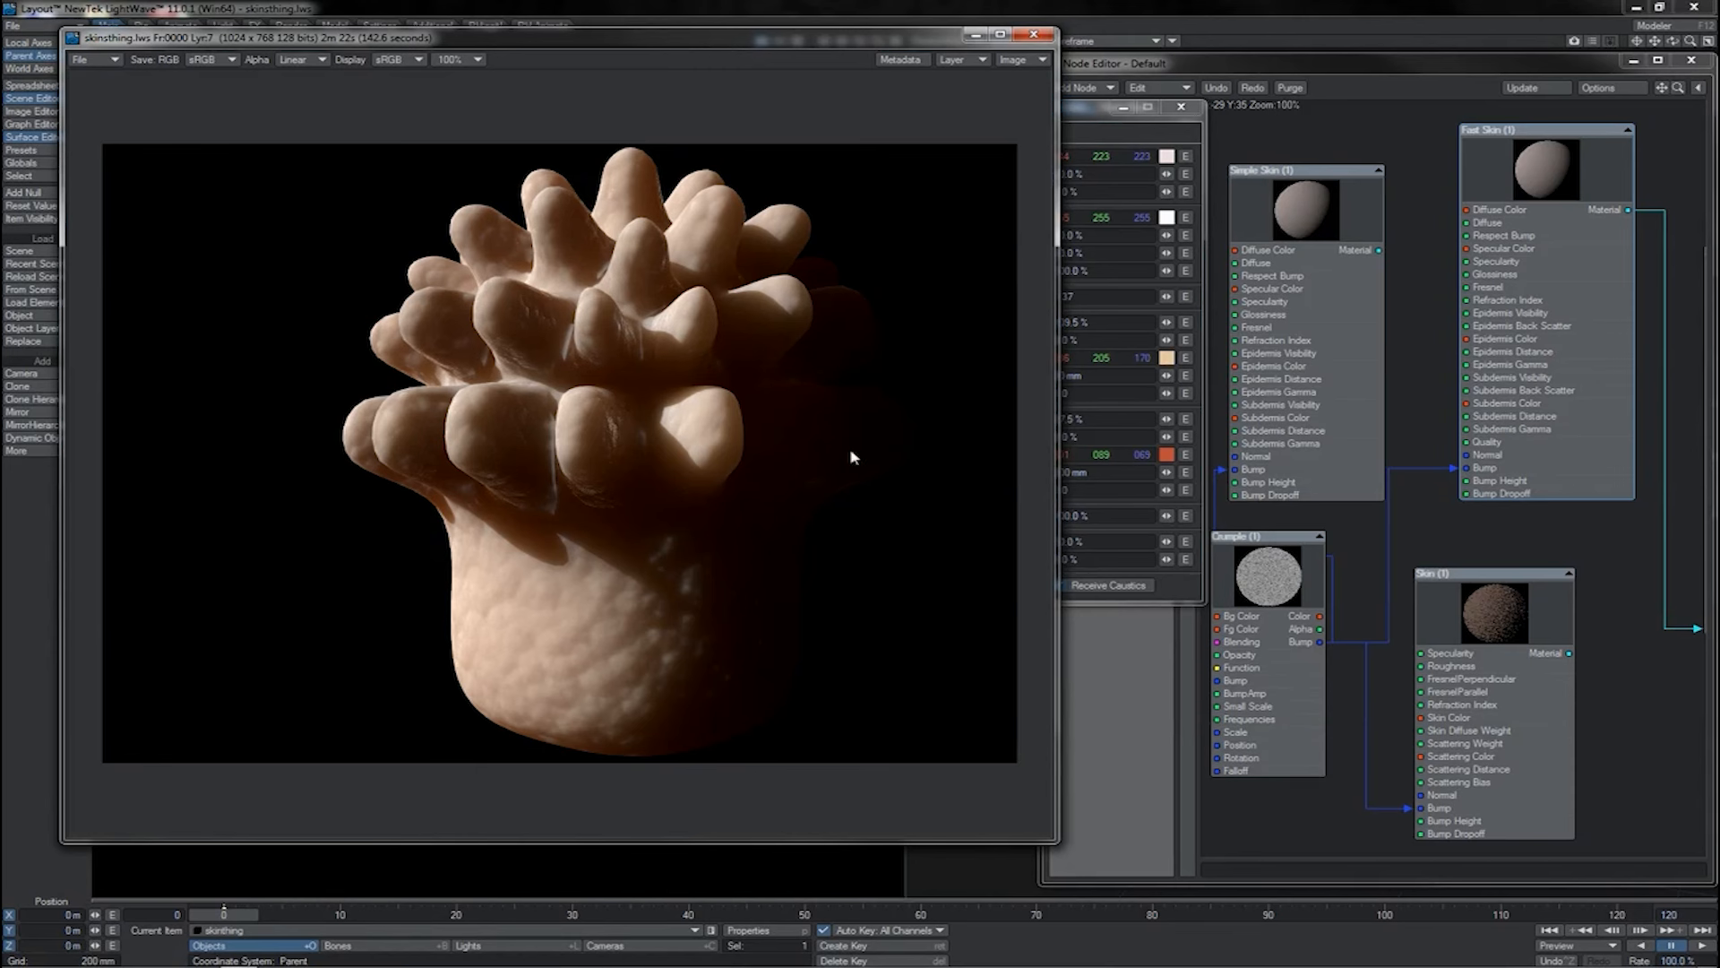
{"action": "key", "text": "Down"}
{"action": "key", "text": "Up"}
Review the Fast Skin's scattering distances and compare the last two stored renders once more.
{"action": "left_click", "coordinate": [1100, 126]}
{"action": "left_click", "coordinate": [1071, 376]}
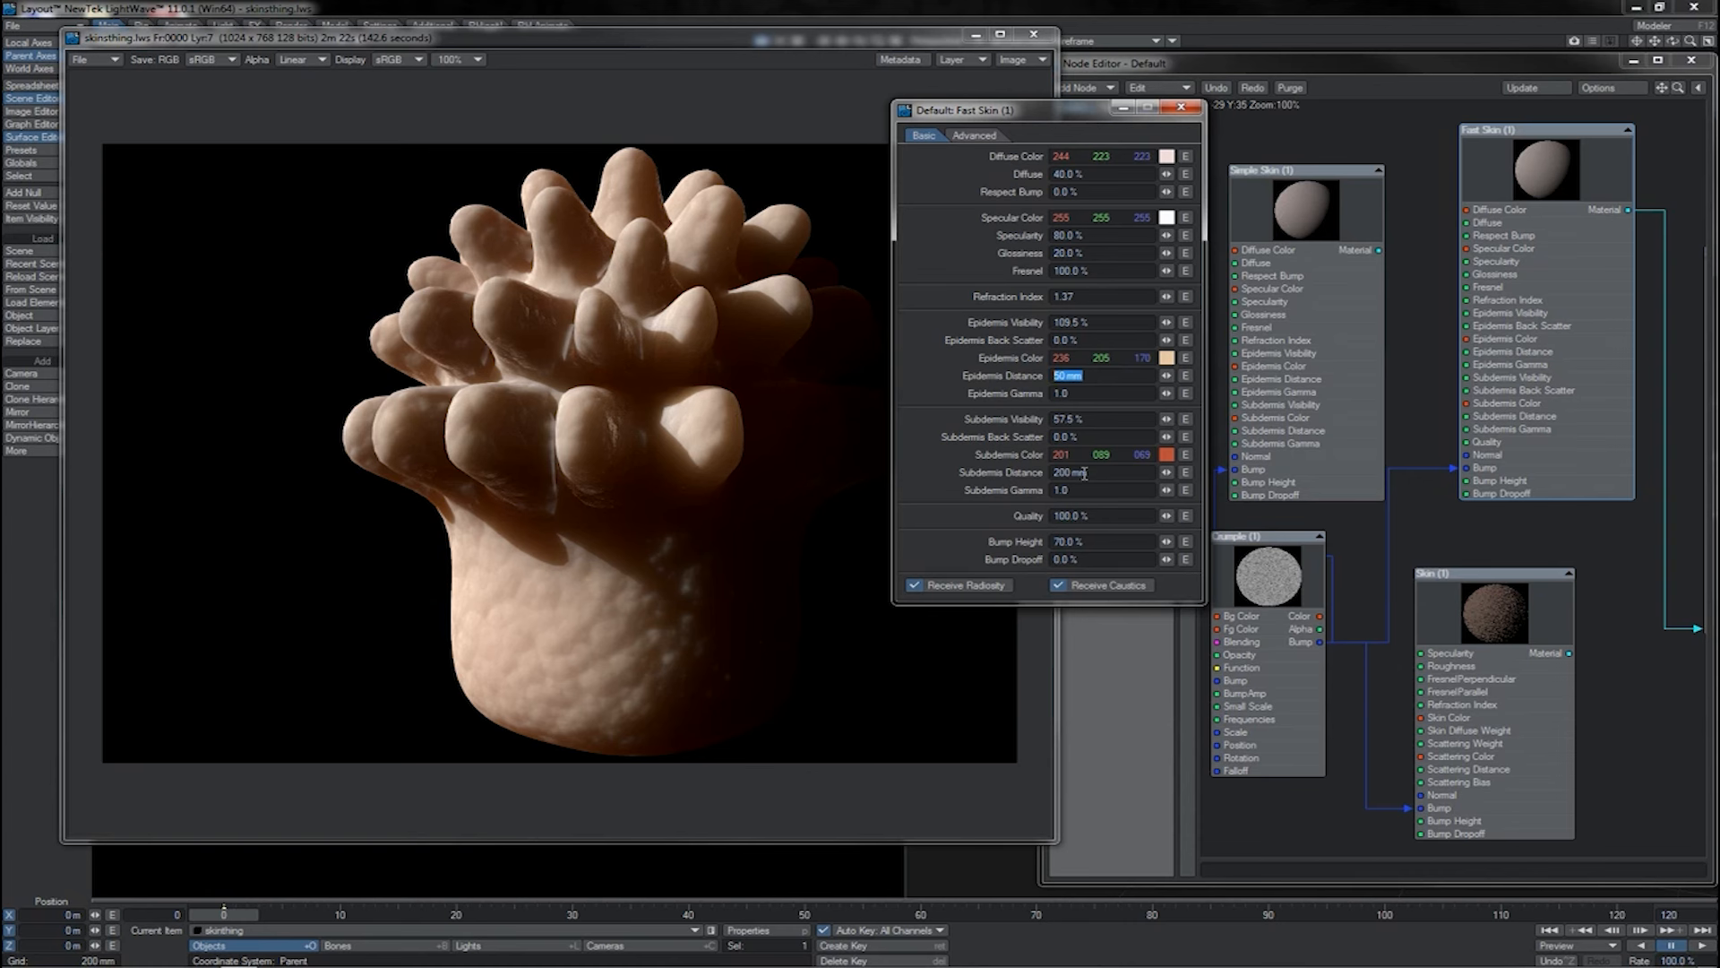
{"action": "left_click", "coordinate": [613, 37]}
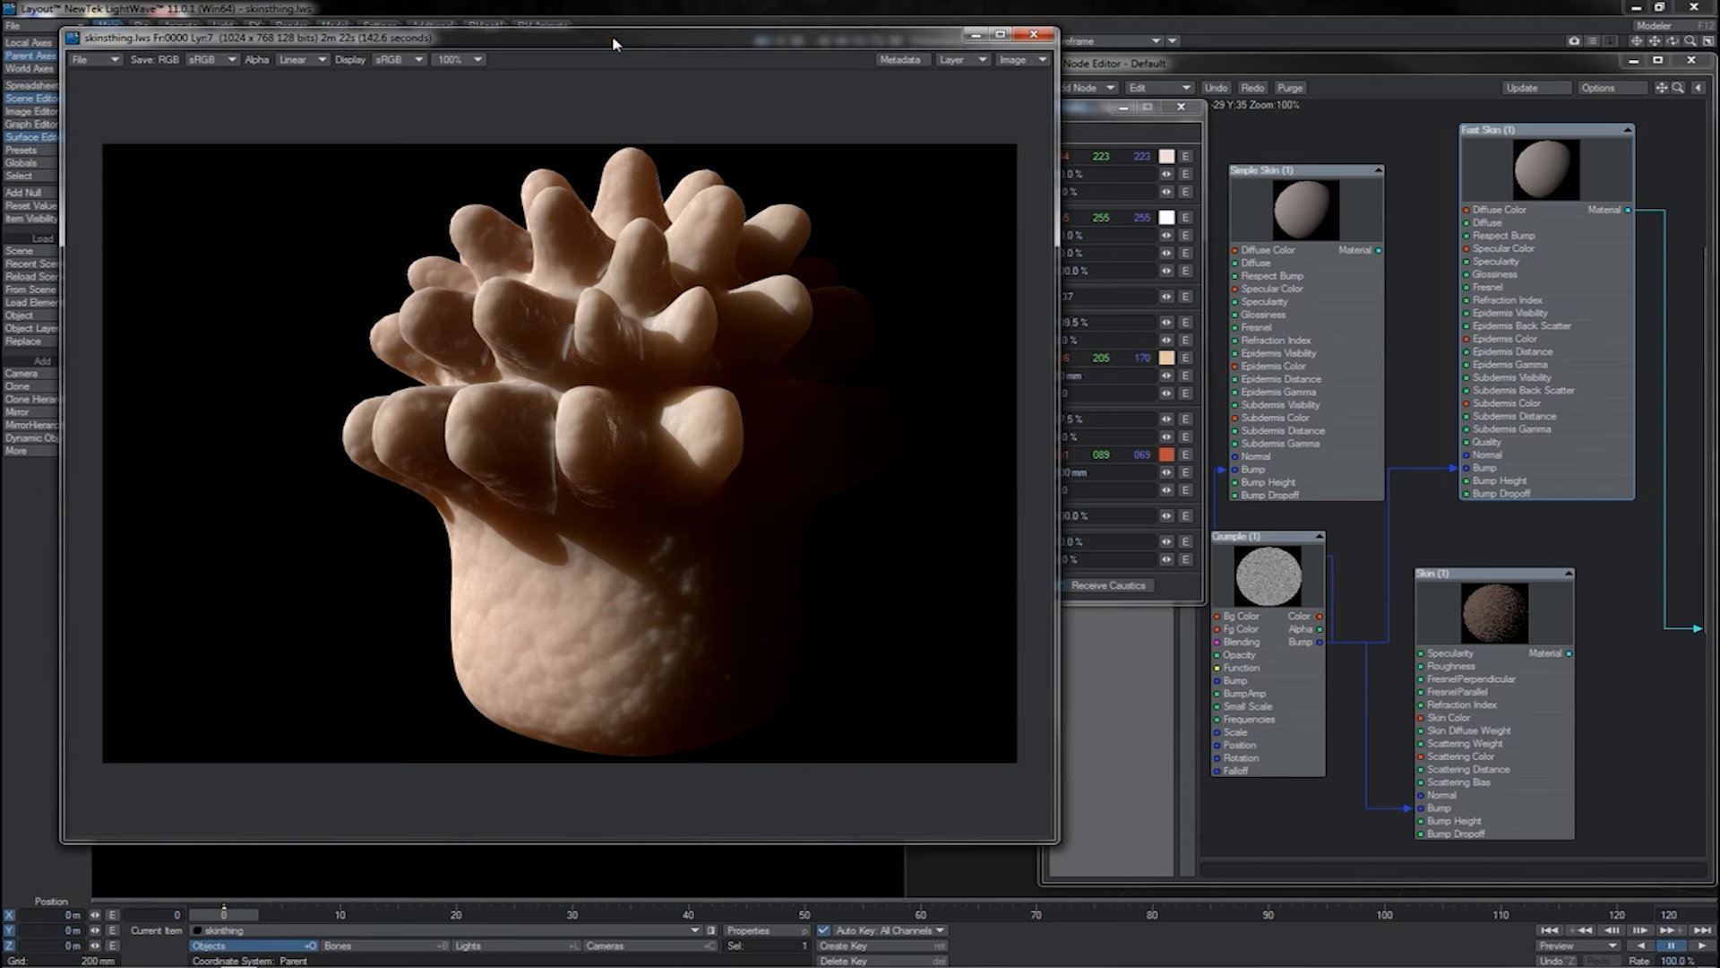
{"action": "key", "text": "Down"}
{"action": "key", "text": "Up"}
{"action": "key", "text": "Down"}
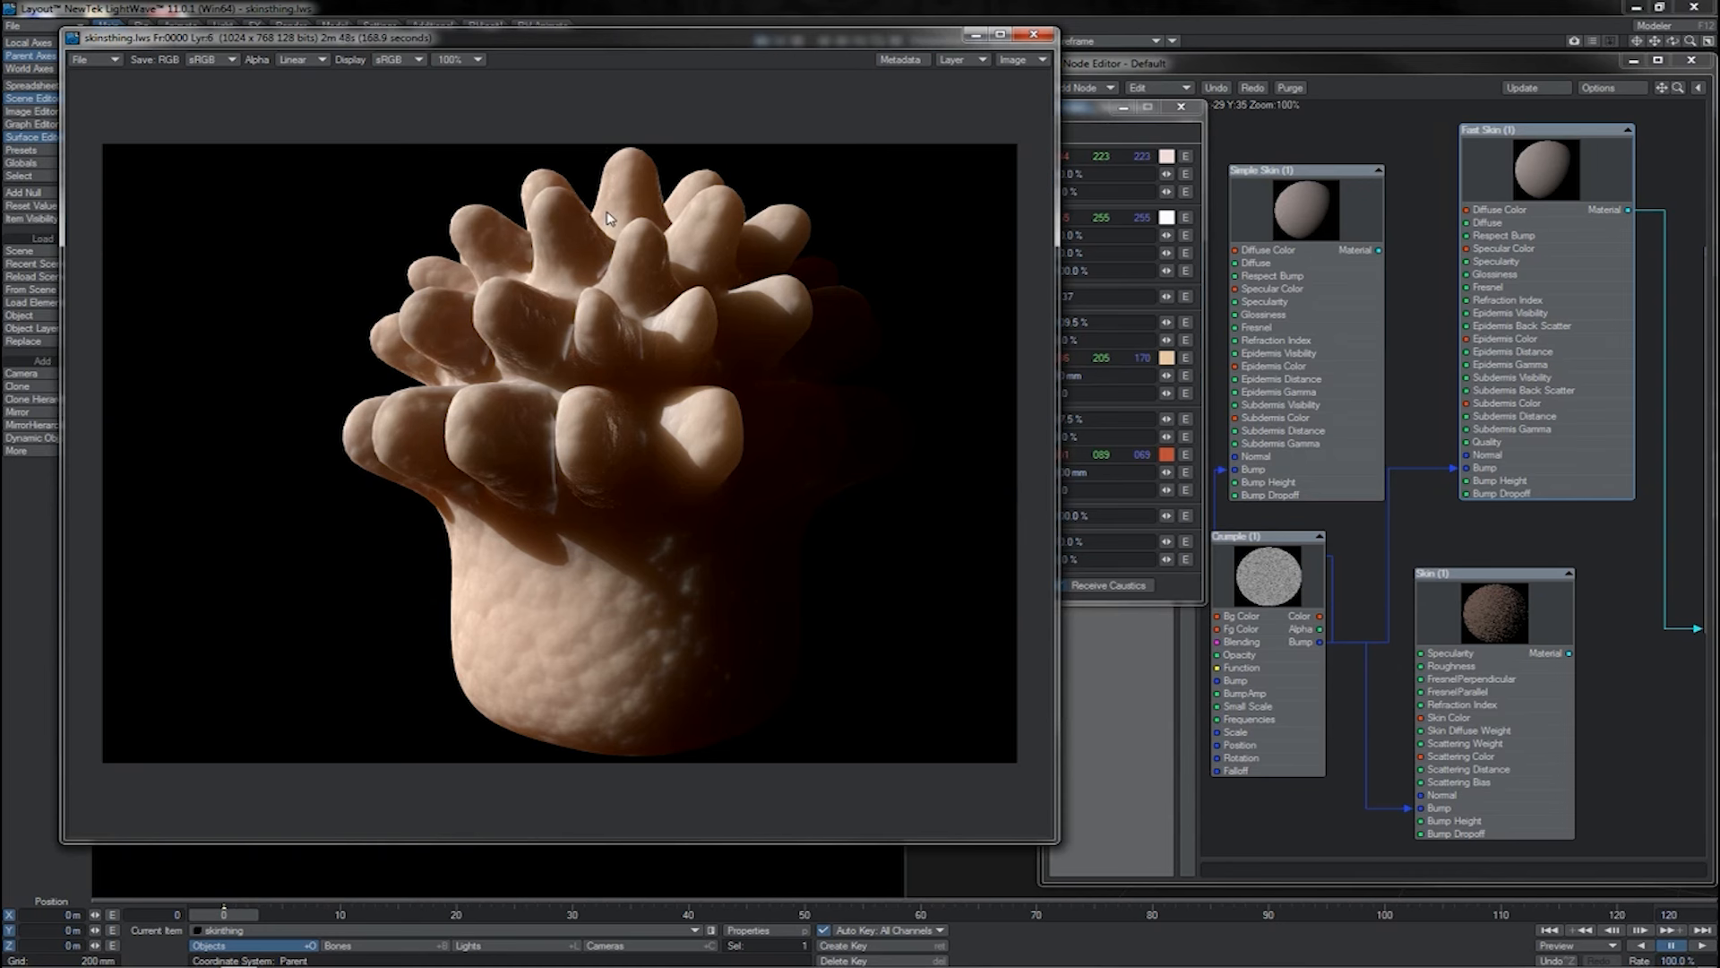
{"action": "key", "text": "Up"}
Adjust the Epidermis Gamma of the Fast Skin node.
{"action": "left_click", "coordinate": [1070, 289]}
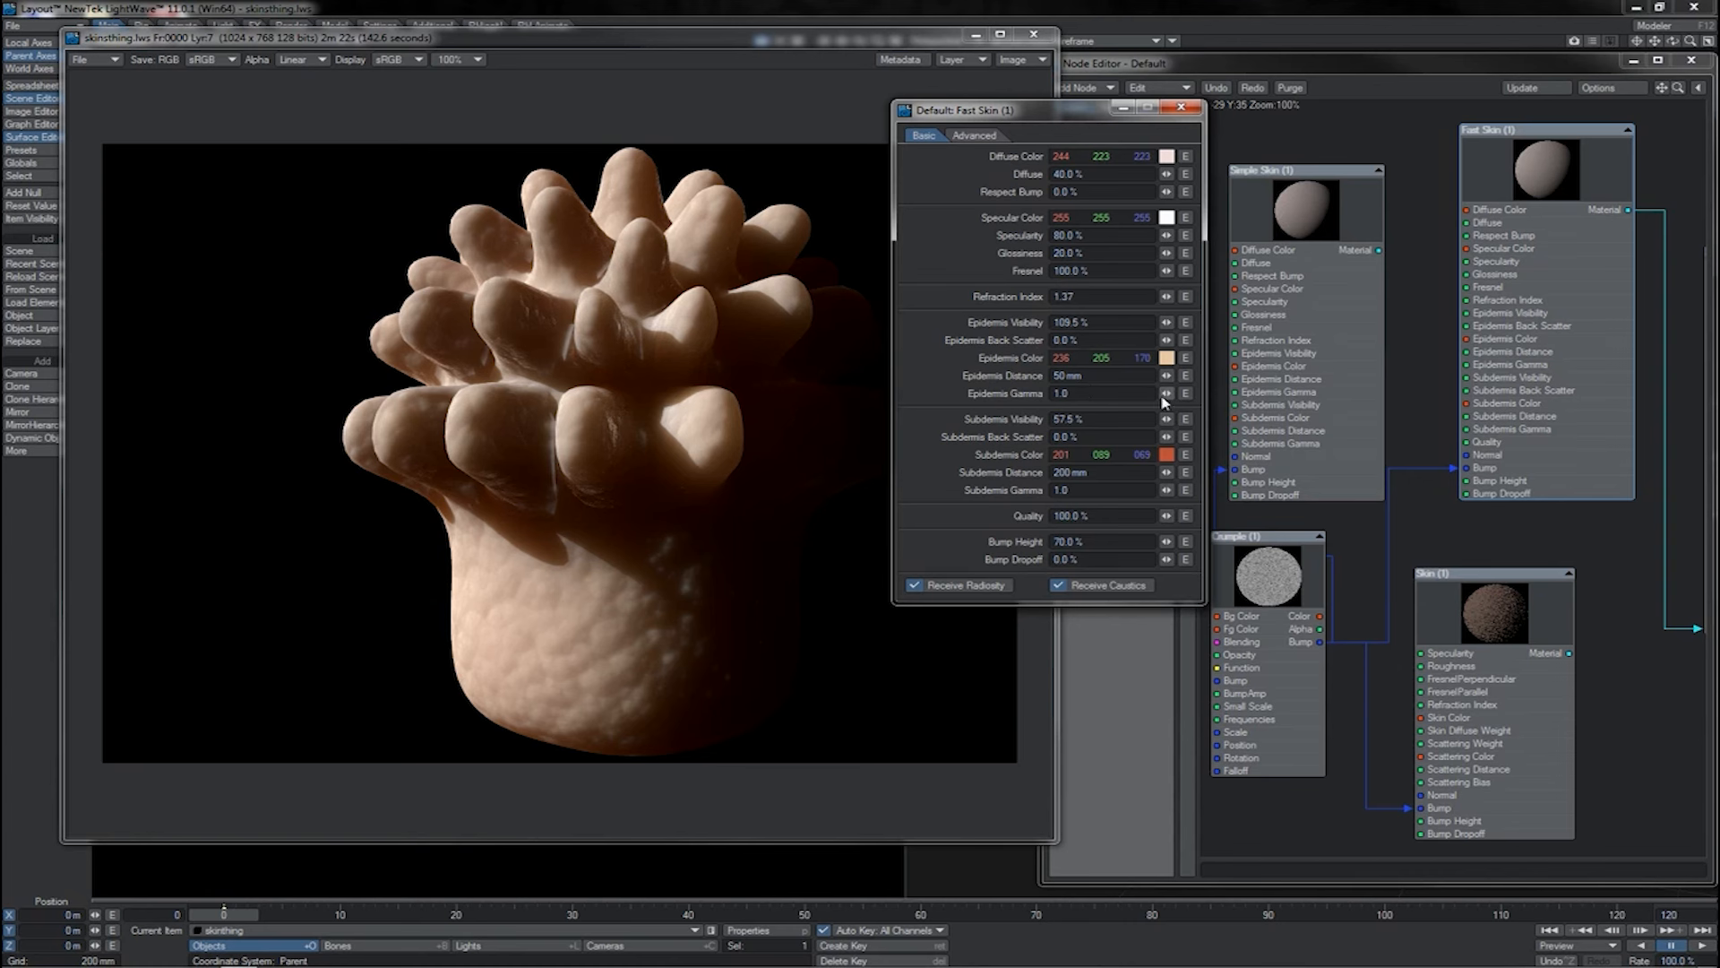
{"action": "left_click_drag", "start_coordinate": [1166, 392], "coordinate": [1171, 402]}
{"action": "left_click_drag", "start_coordinate": [1166, 393], "coordinate": [1200, 393]}
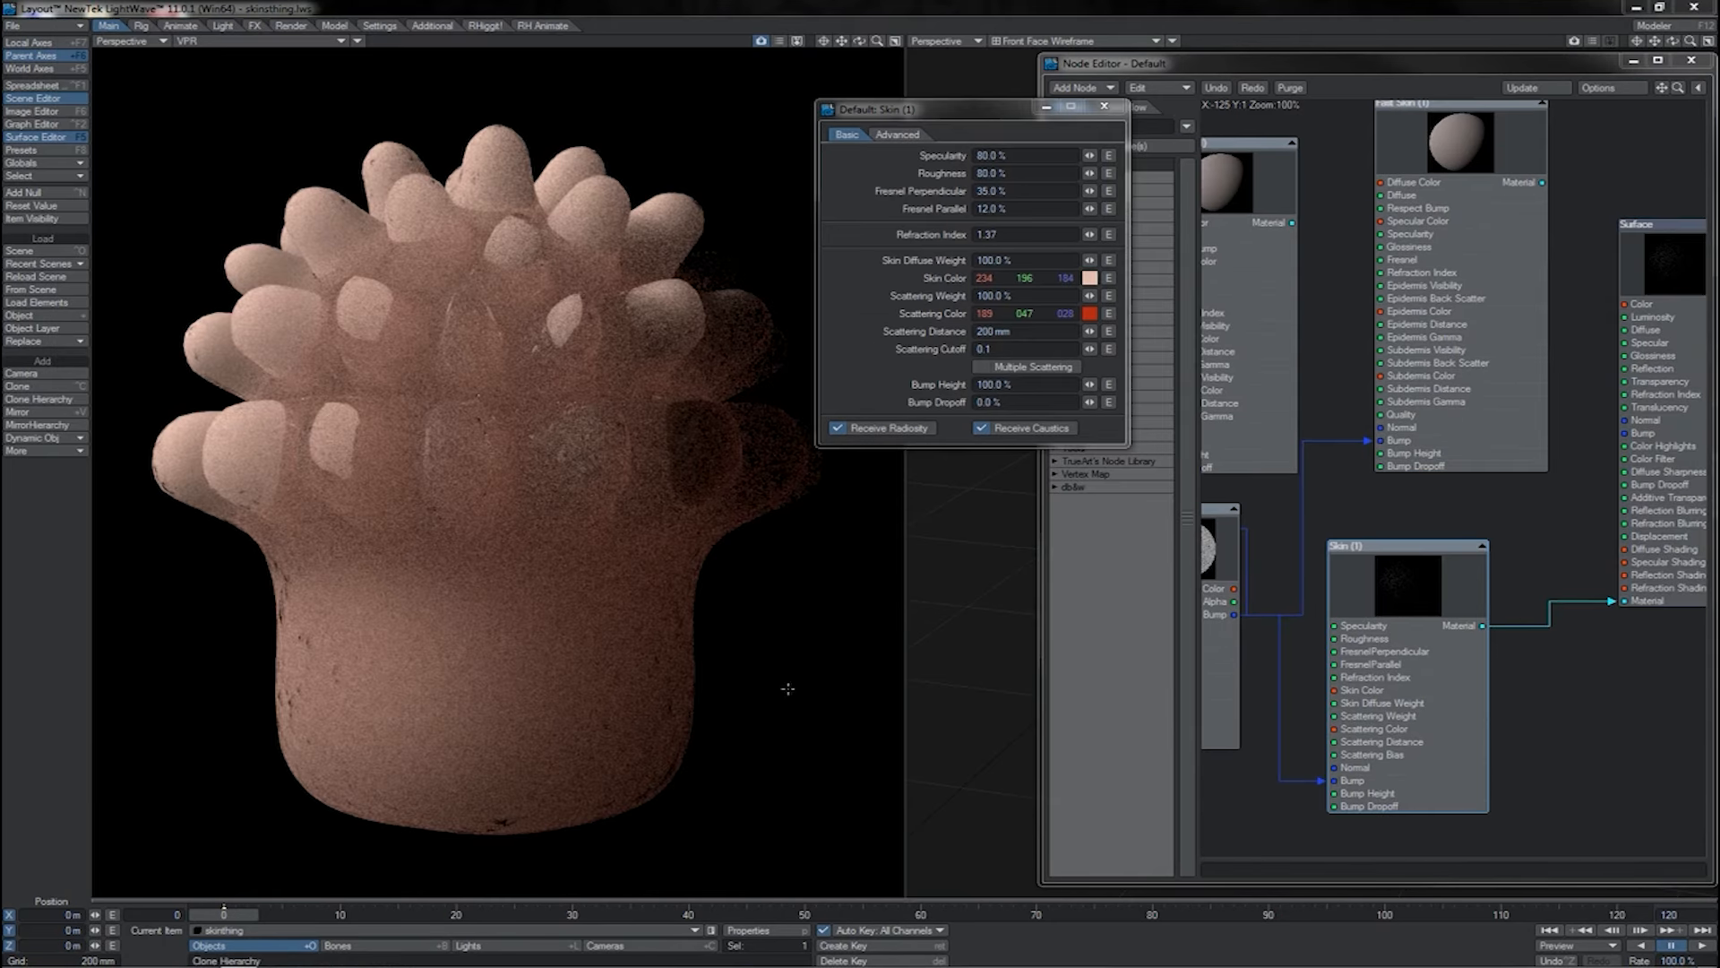
Shift the Skin node slightly closer to the Surface node and nudge its settings window over.
{"action": "left_click", "coordinate": [1415, 720]}
{"action": "left_click_drag", "start_coordinate": [1415, 720], "coordinate": [1454, 718]}
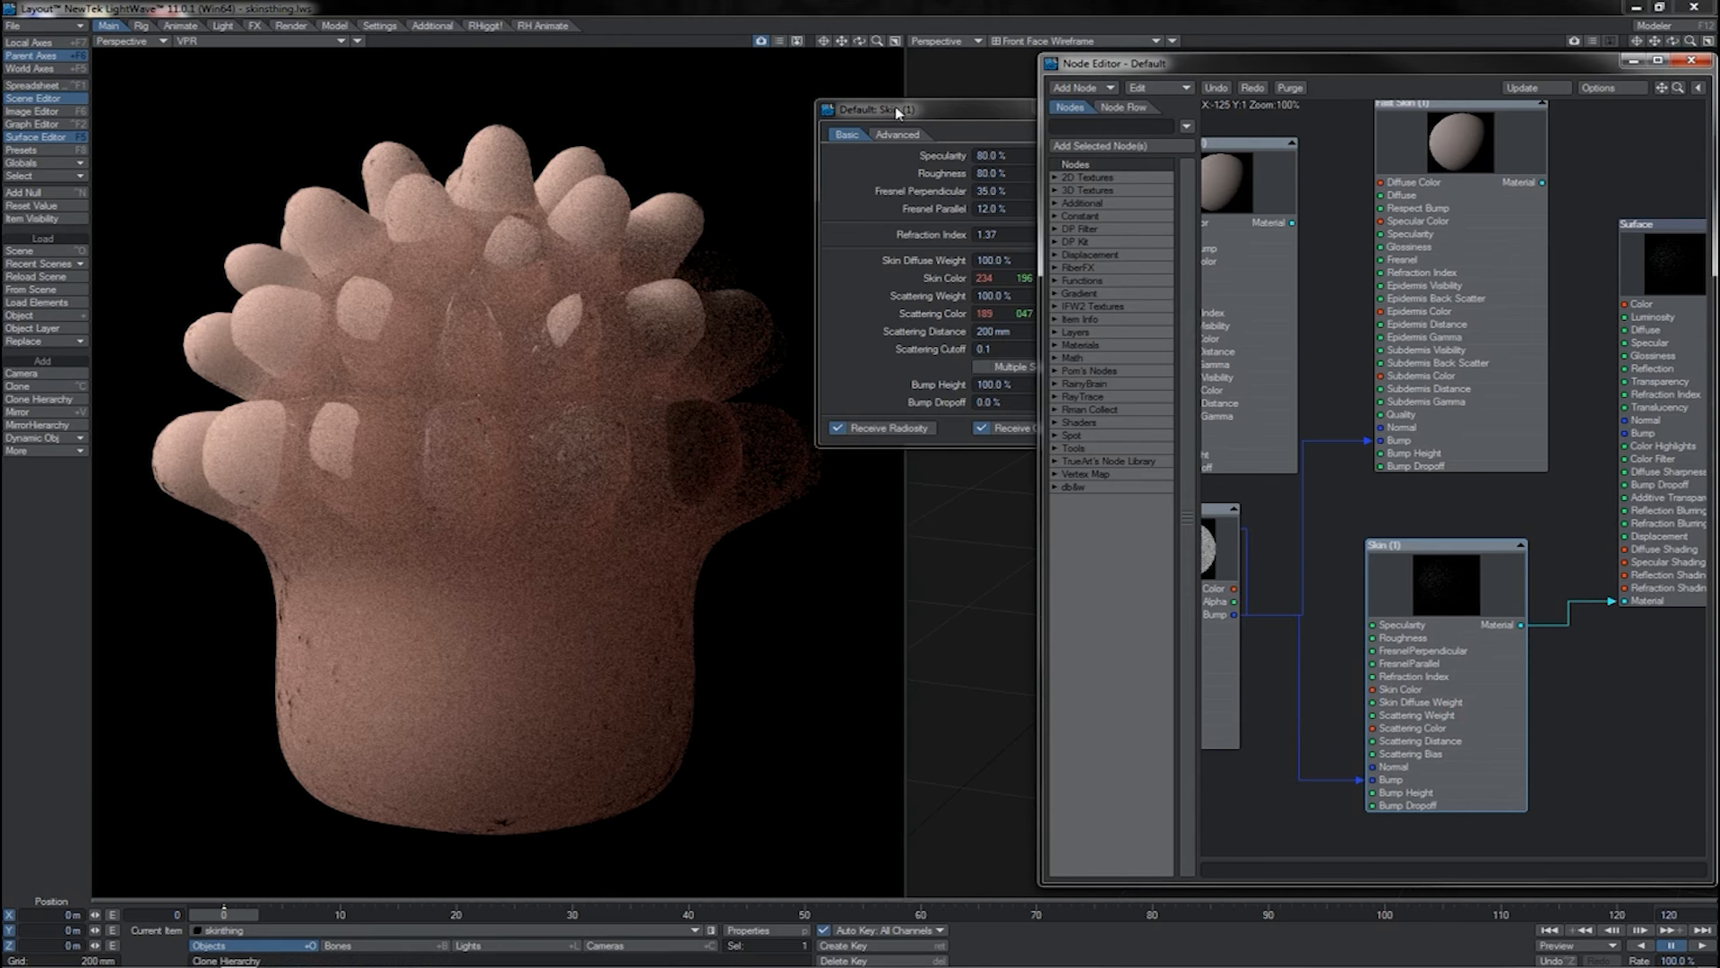
{"action": "mouse_move", "coordinate": [896, 112]}
{"action": "left_mouse_down"}
{"action": "mouse_move", "coordinate": [874, 106]}
{"action": "mouse_move", "coordinate": [908, 111]}
{"action": "left_mouse_up"}
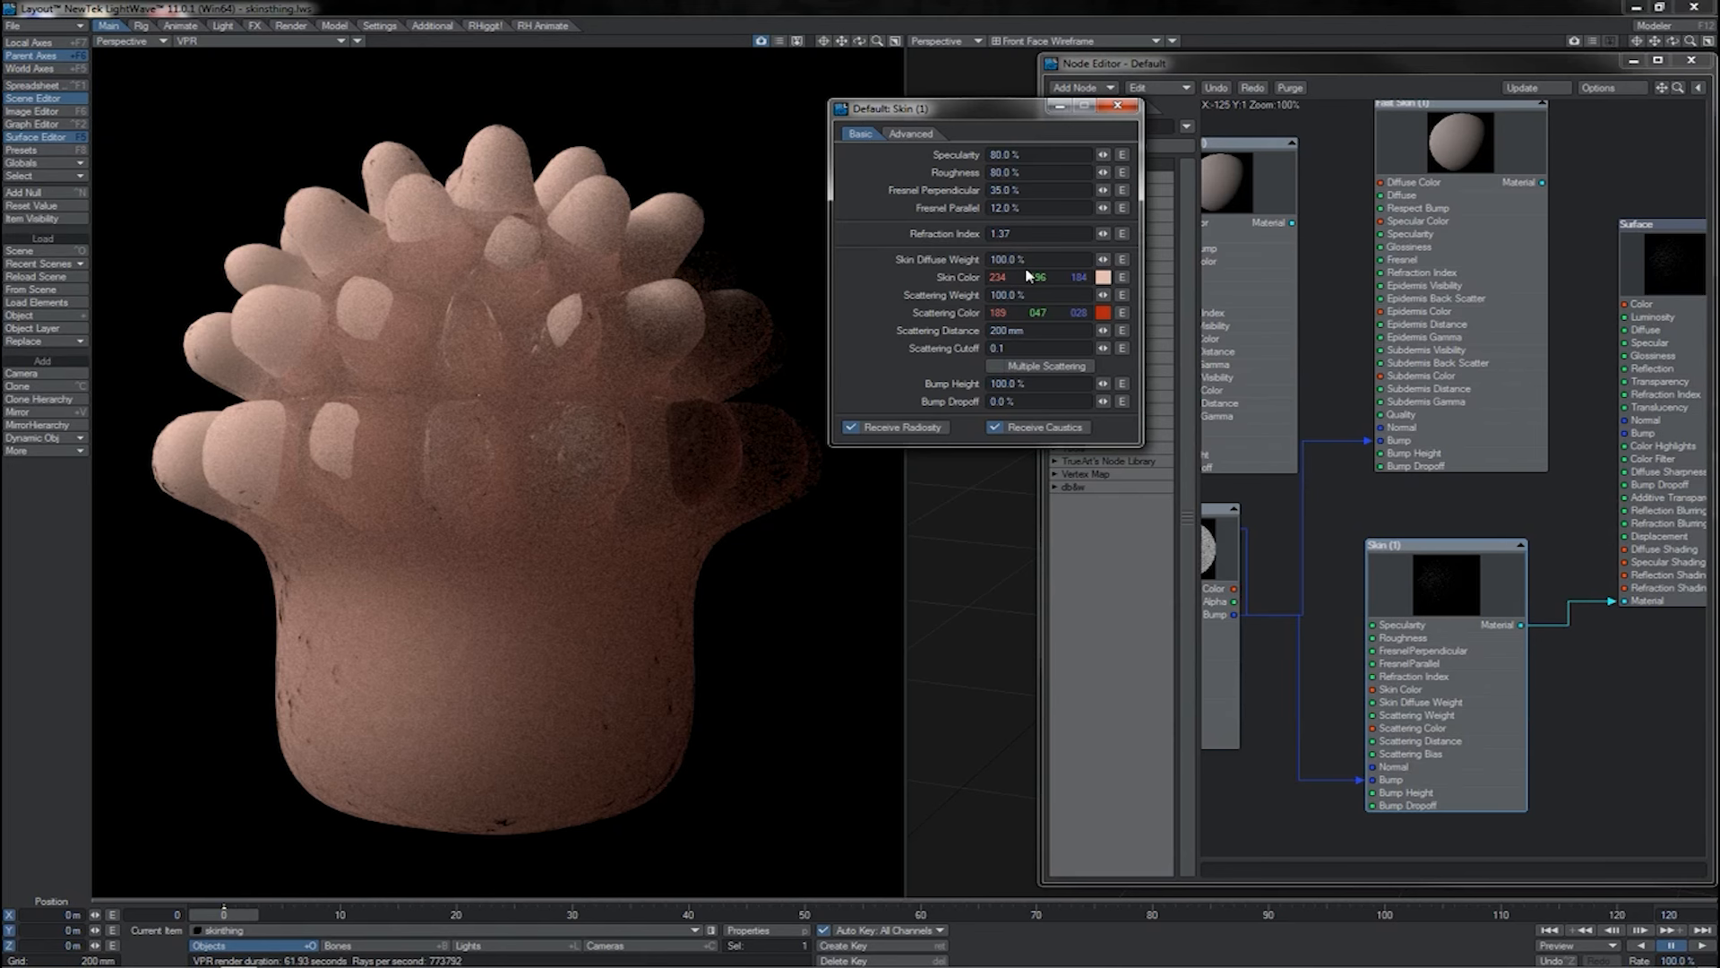
Preview the Skin node with Multiple Scattering on, switch it back off, and set the Scattering Distance to 20 mm.
{"action": "left_click", "coordinate": [997, 367]}
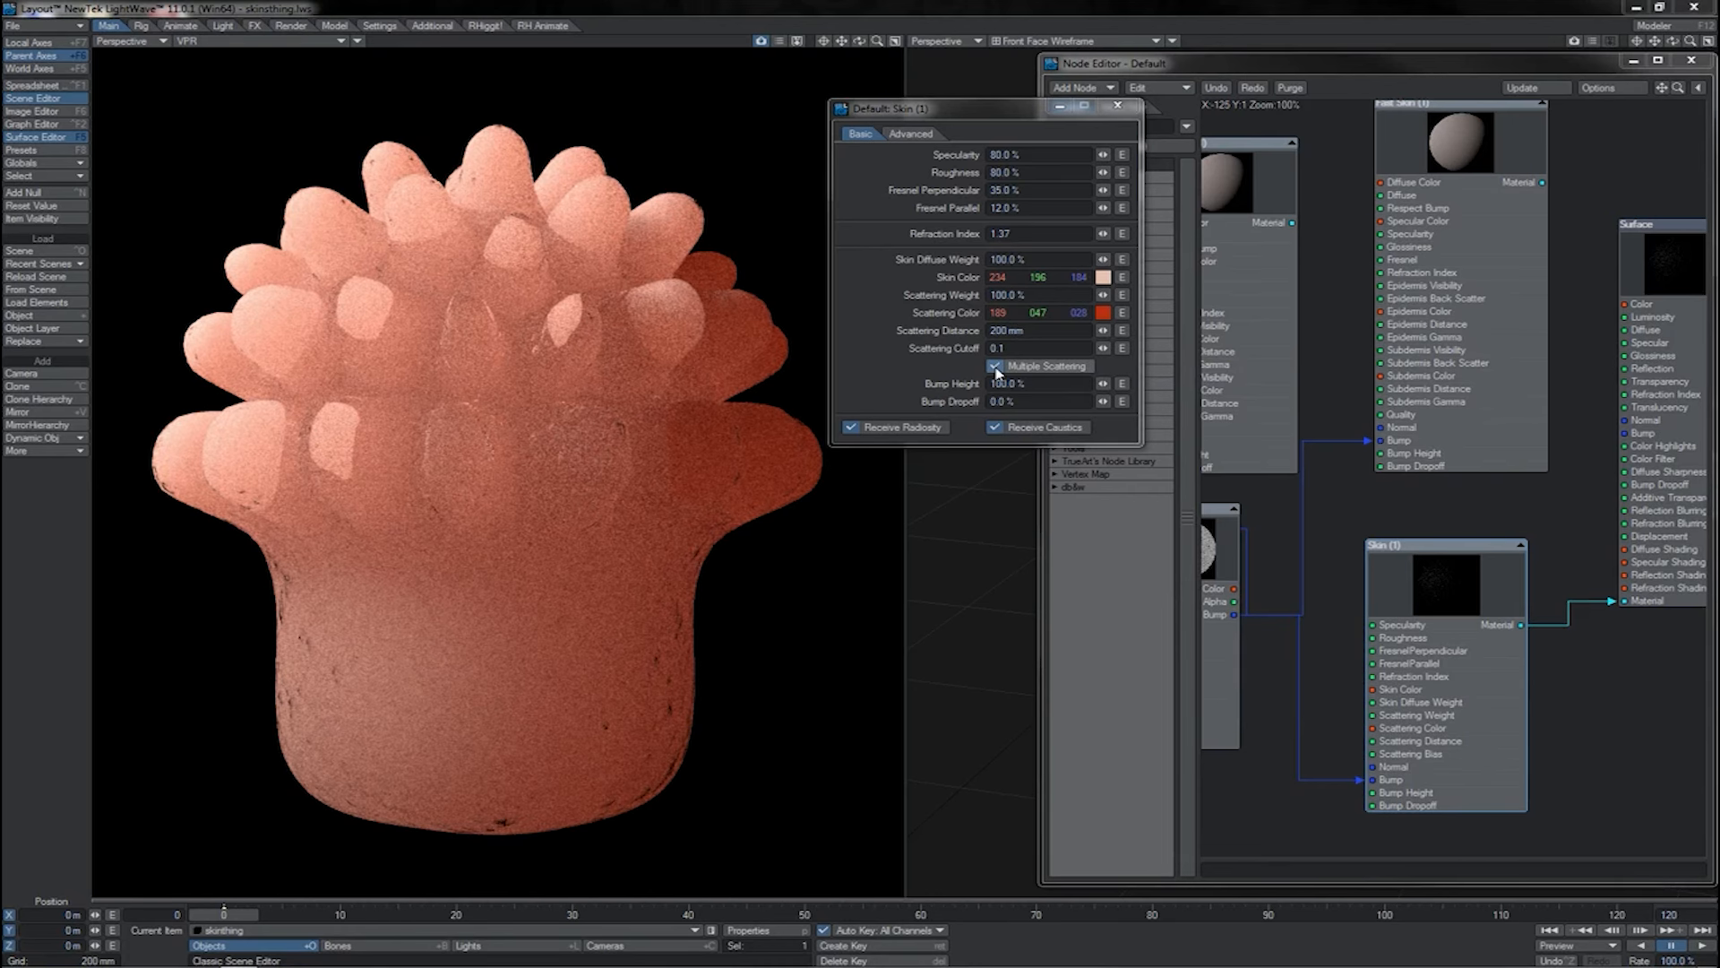
{"action": "left_click", "coordinate": [996, 368]}
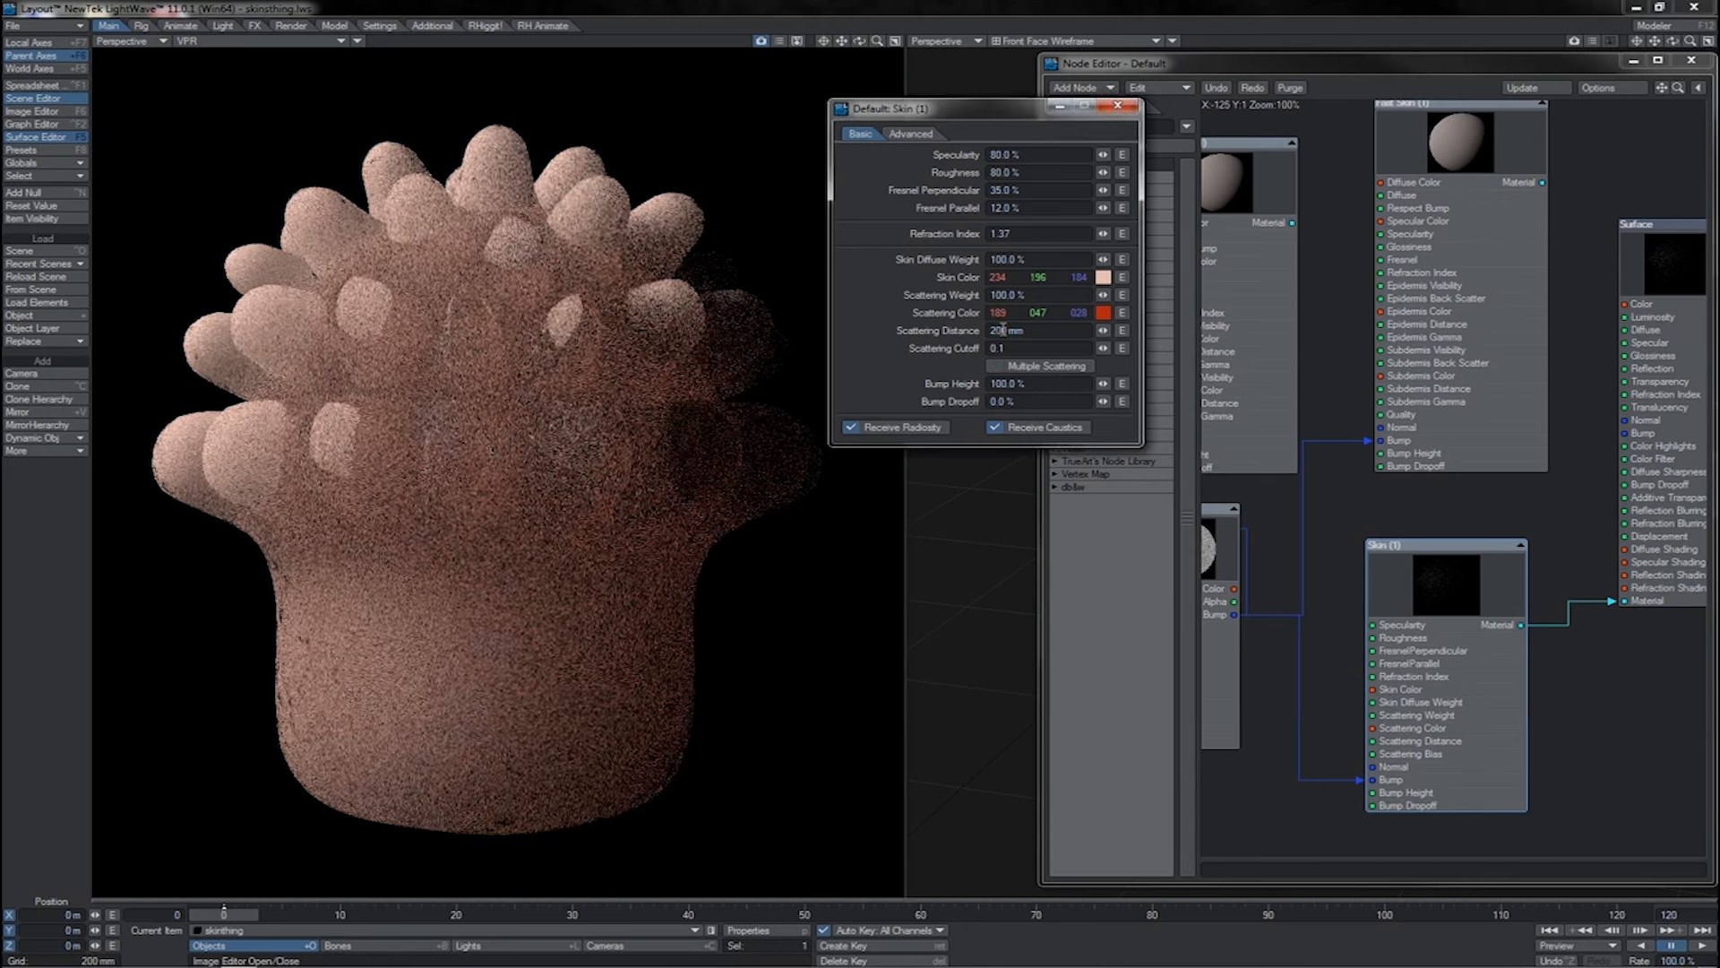
{"action": "key", "text": "Return"}
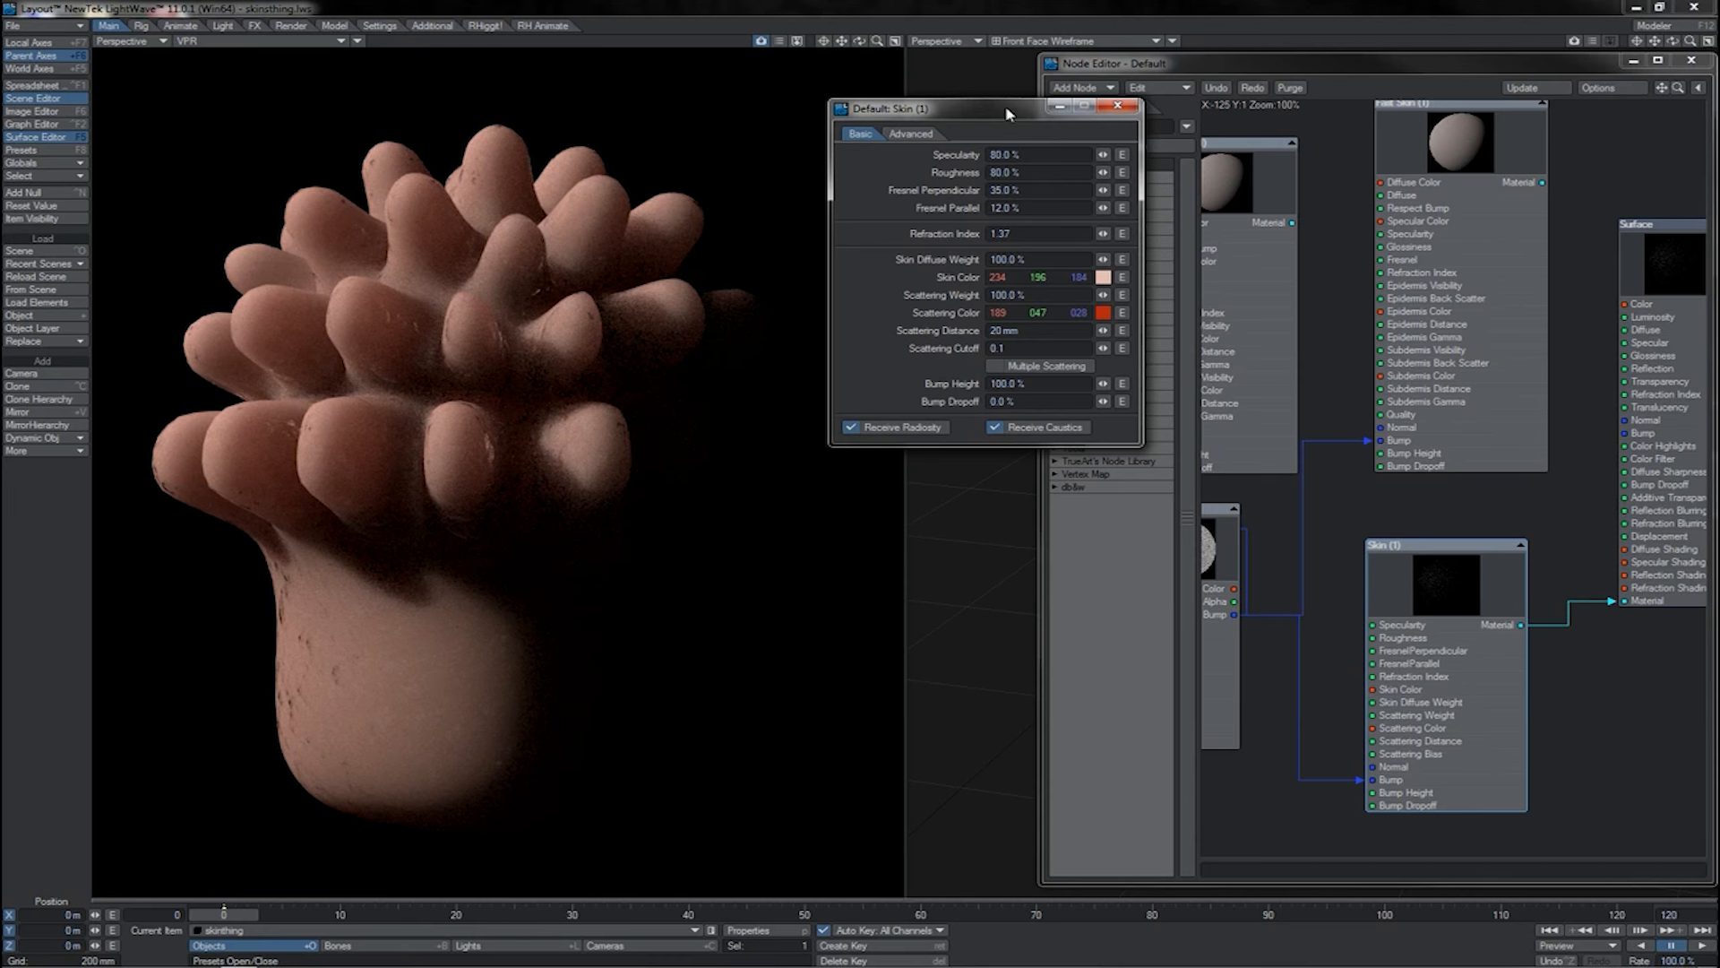
Set the Skin node's Fresnel Parallel to 3% and its Fresnel Perpendicular to 100%.
{"action": "left_click_drag", "start_coordinate": [1009, 101], "coordinate": [1011, 128]}
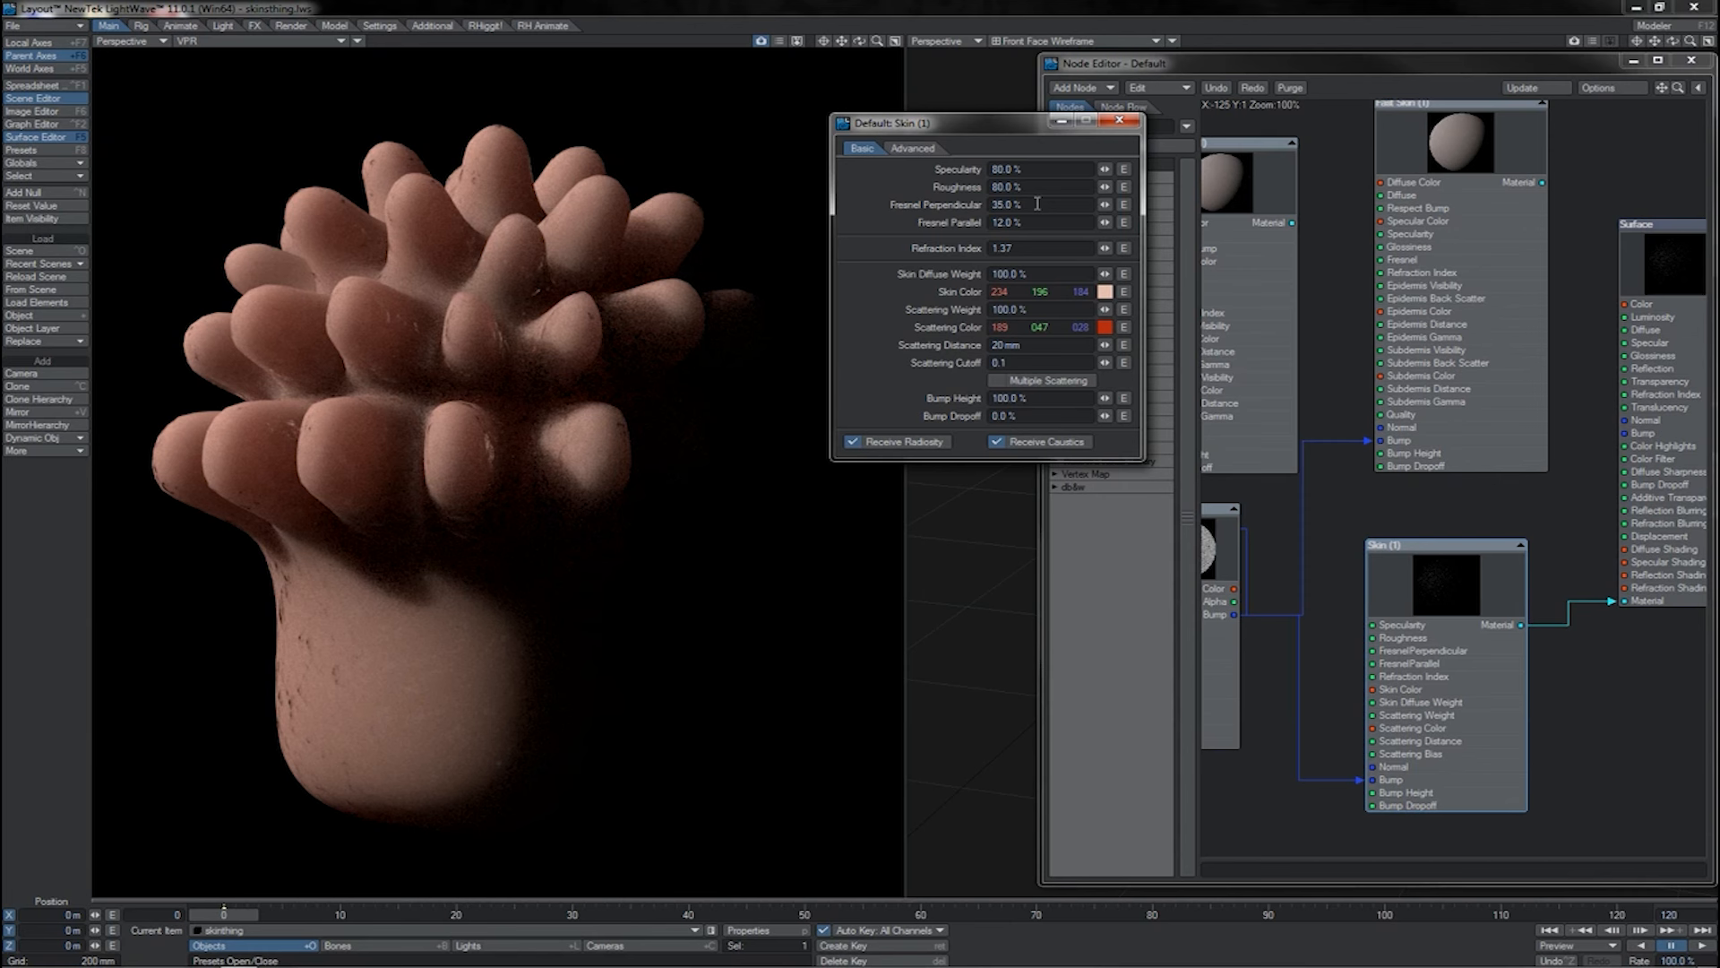
{"action": "left_click_drag", "start_coordinate": [1030, 222], "coordinate": [980, 227]}
{"action": "left_click", "coordinate": [1018, 204]}
{"action": "left_click_drag", "start_coordinate": [1038, 222], "coordinate": [972, 230]}
{"action": "type", "text": "3"}
{"action": "key", "text": "Return"}
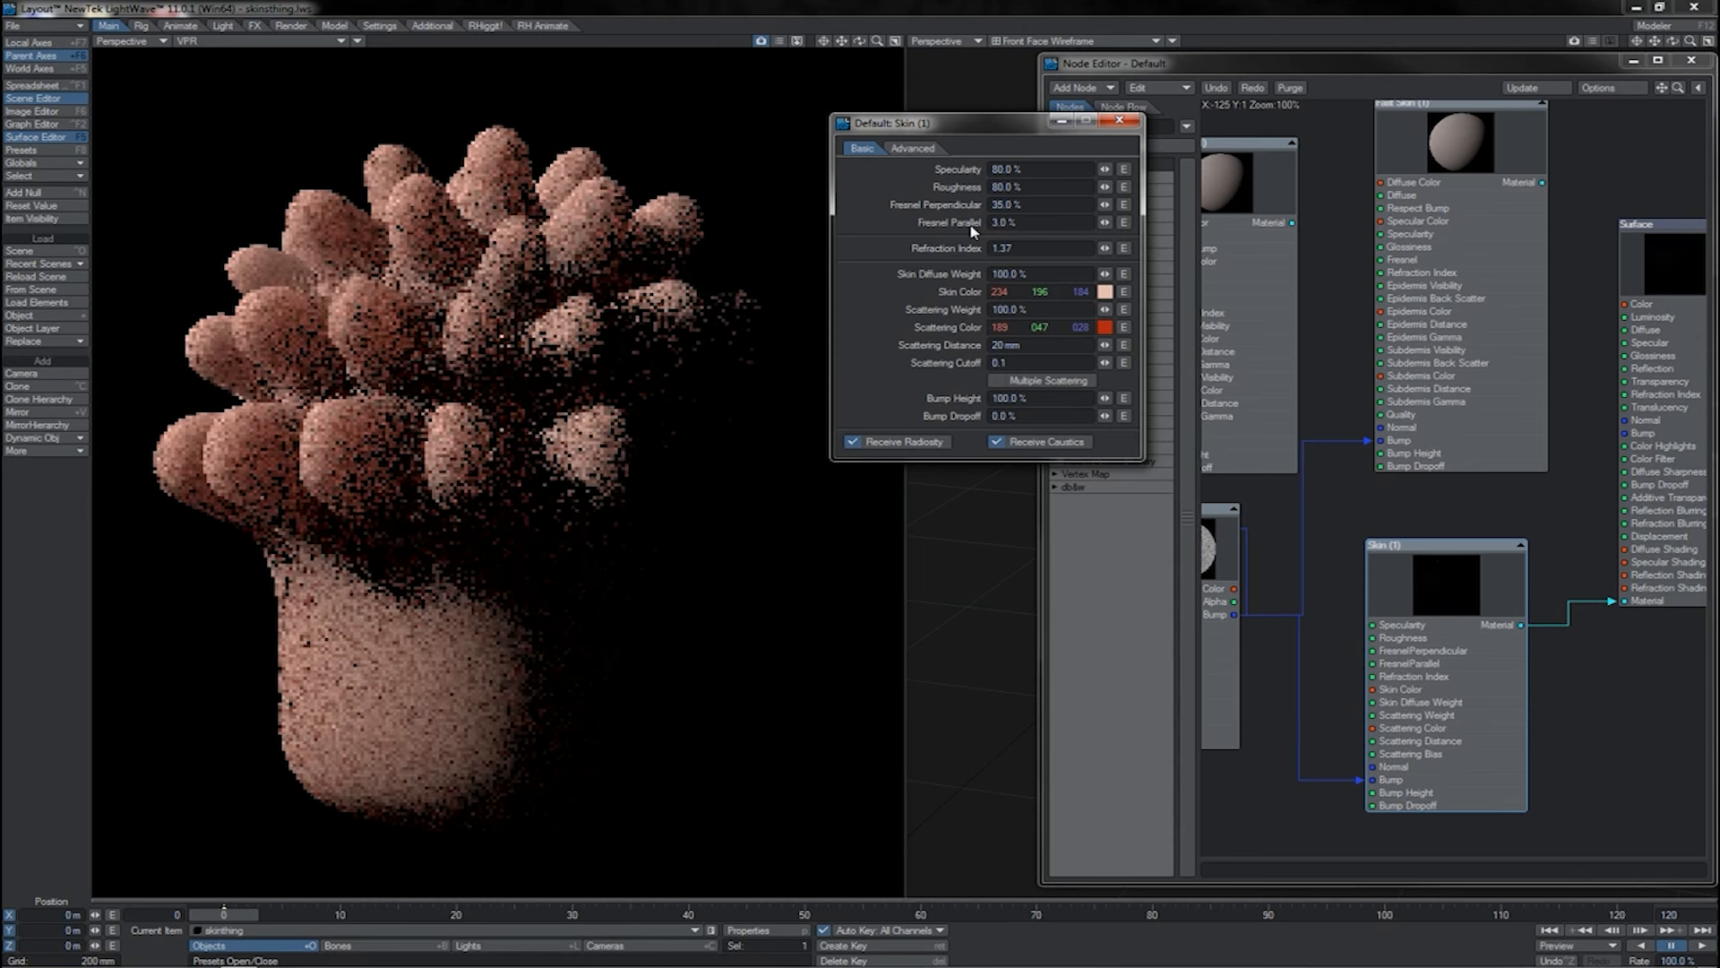
{"action": "left_click_drag", "start_coordinate": [1023, 205], "coordinate": [978, 210]}
{"action": "type", "text": "100"}
{"action": "key", "text": "Tab"}
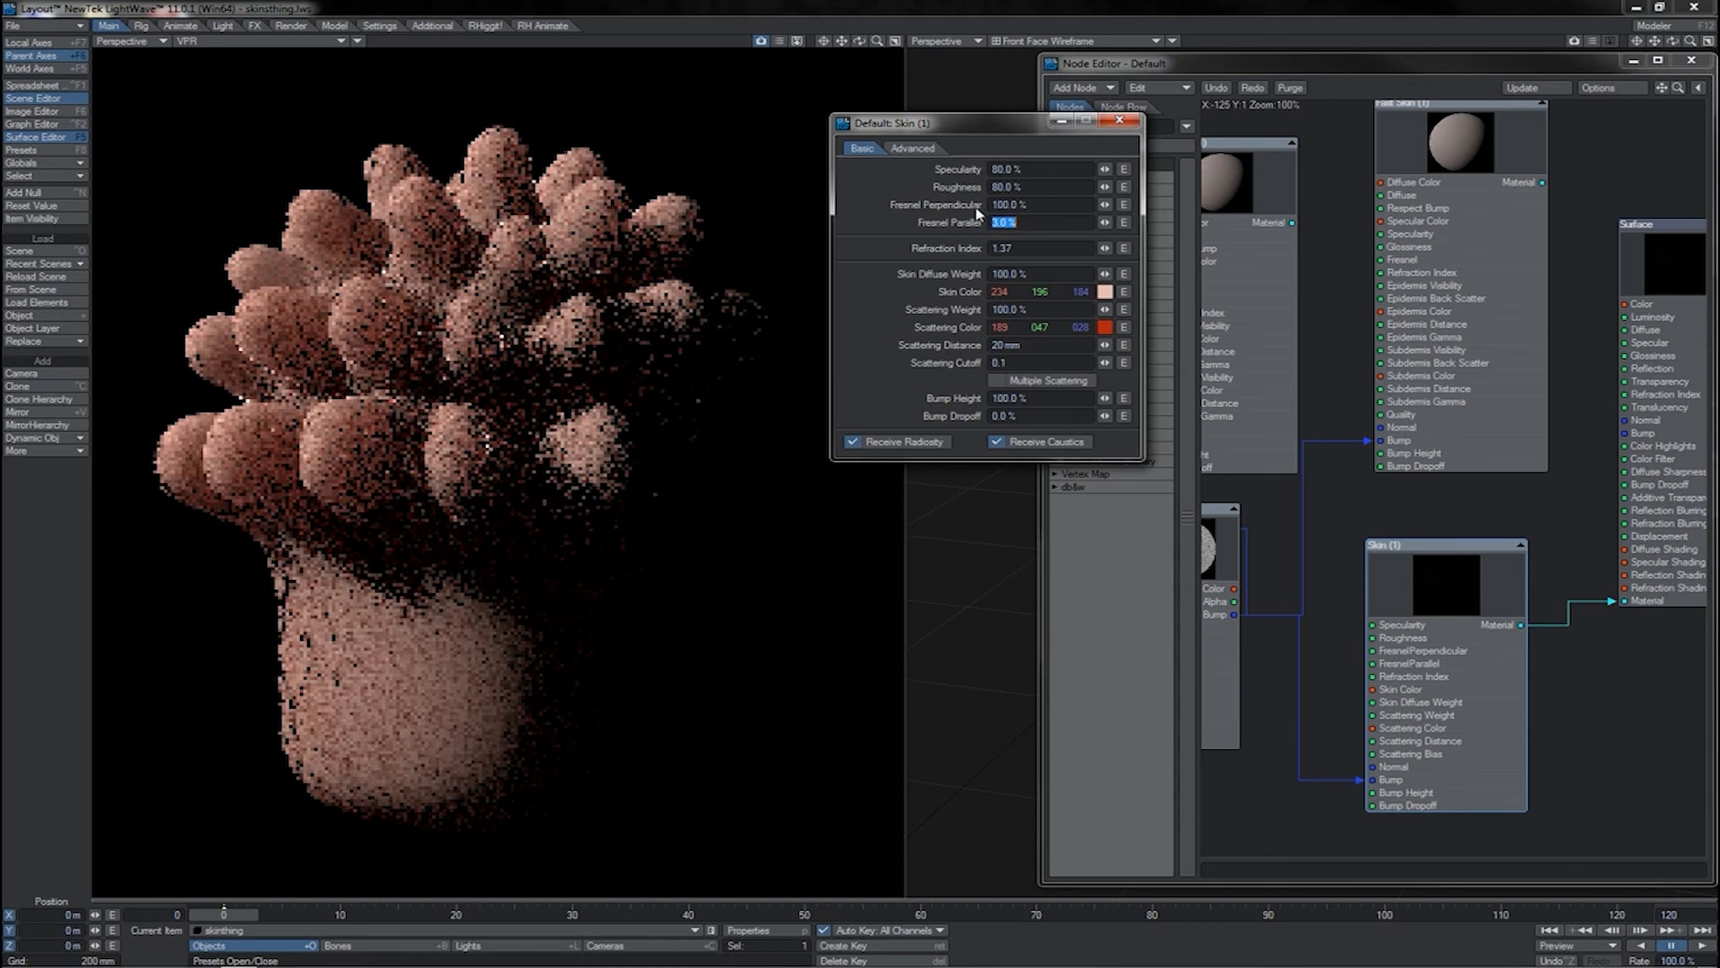
{"action": "key", "text": "Return"}
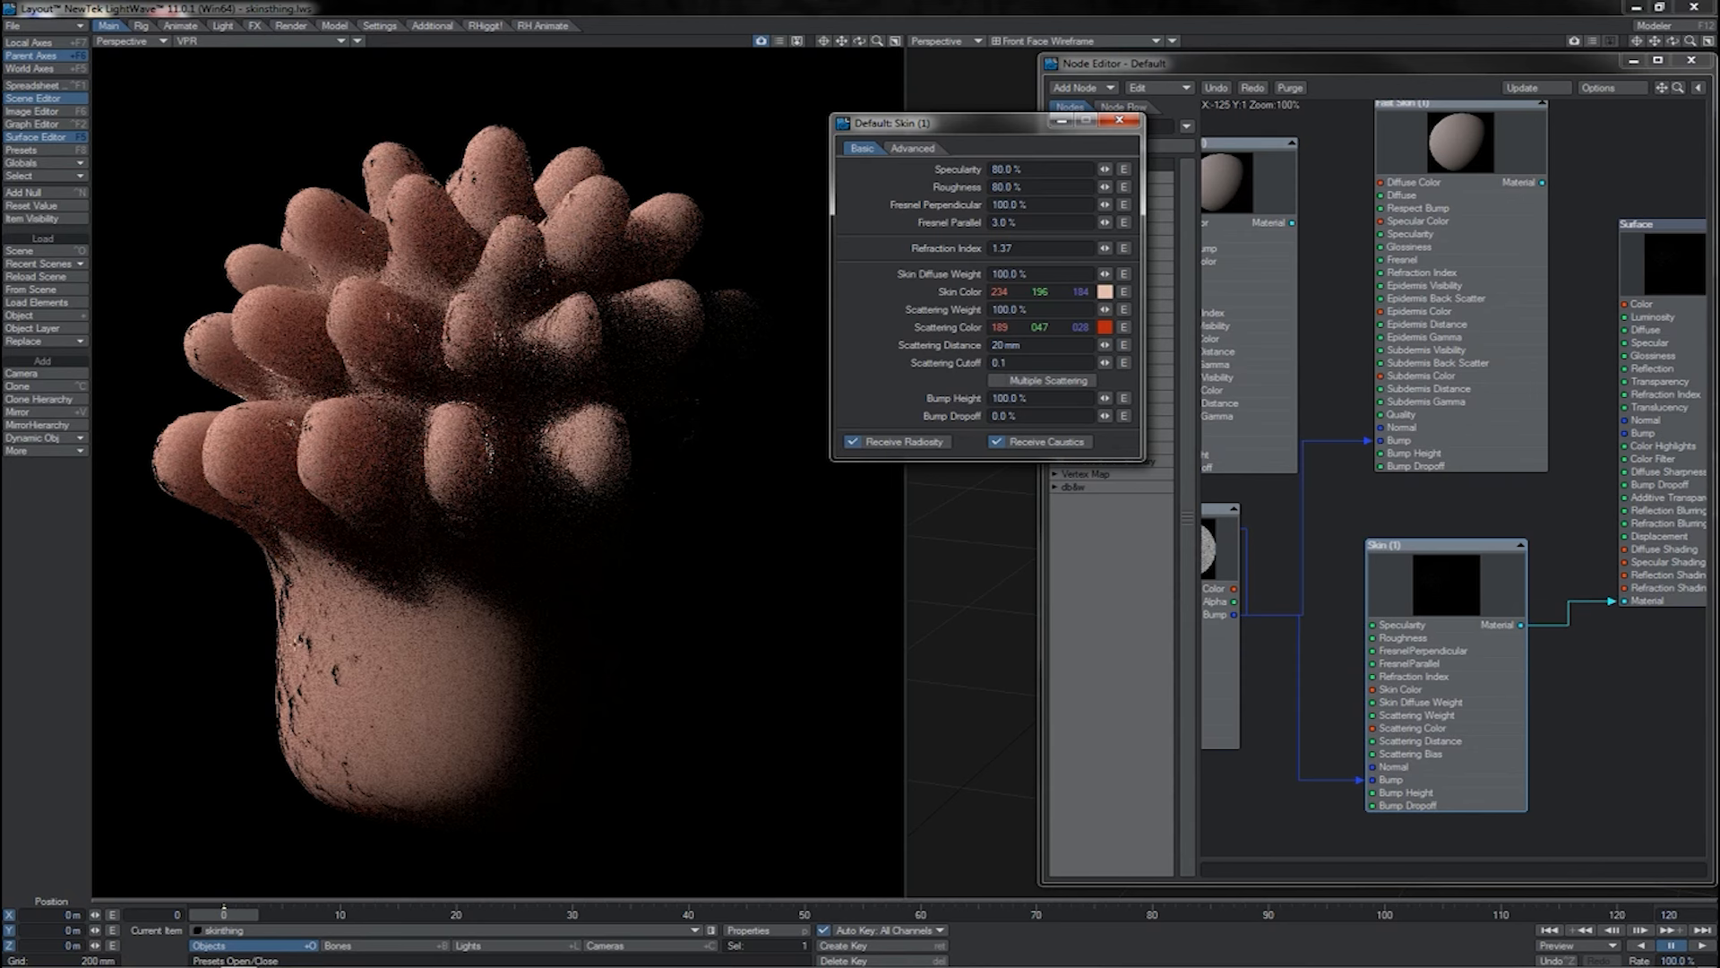
Set the Skin node's Specularity to 40%.
{"action": "left_click", "coordinate": [981, 166]}
{"action": "type", "text": "40"}
{"action": "key", "text": "Tab"}
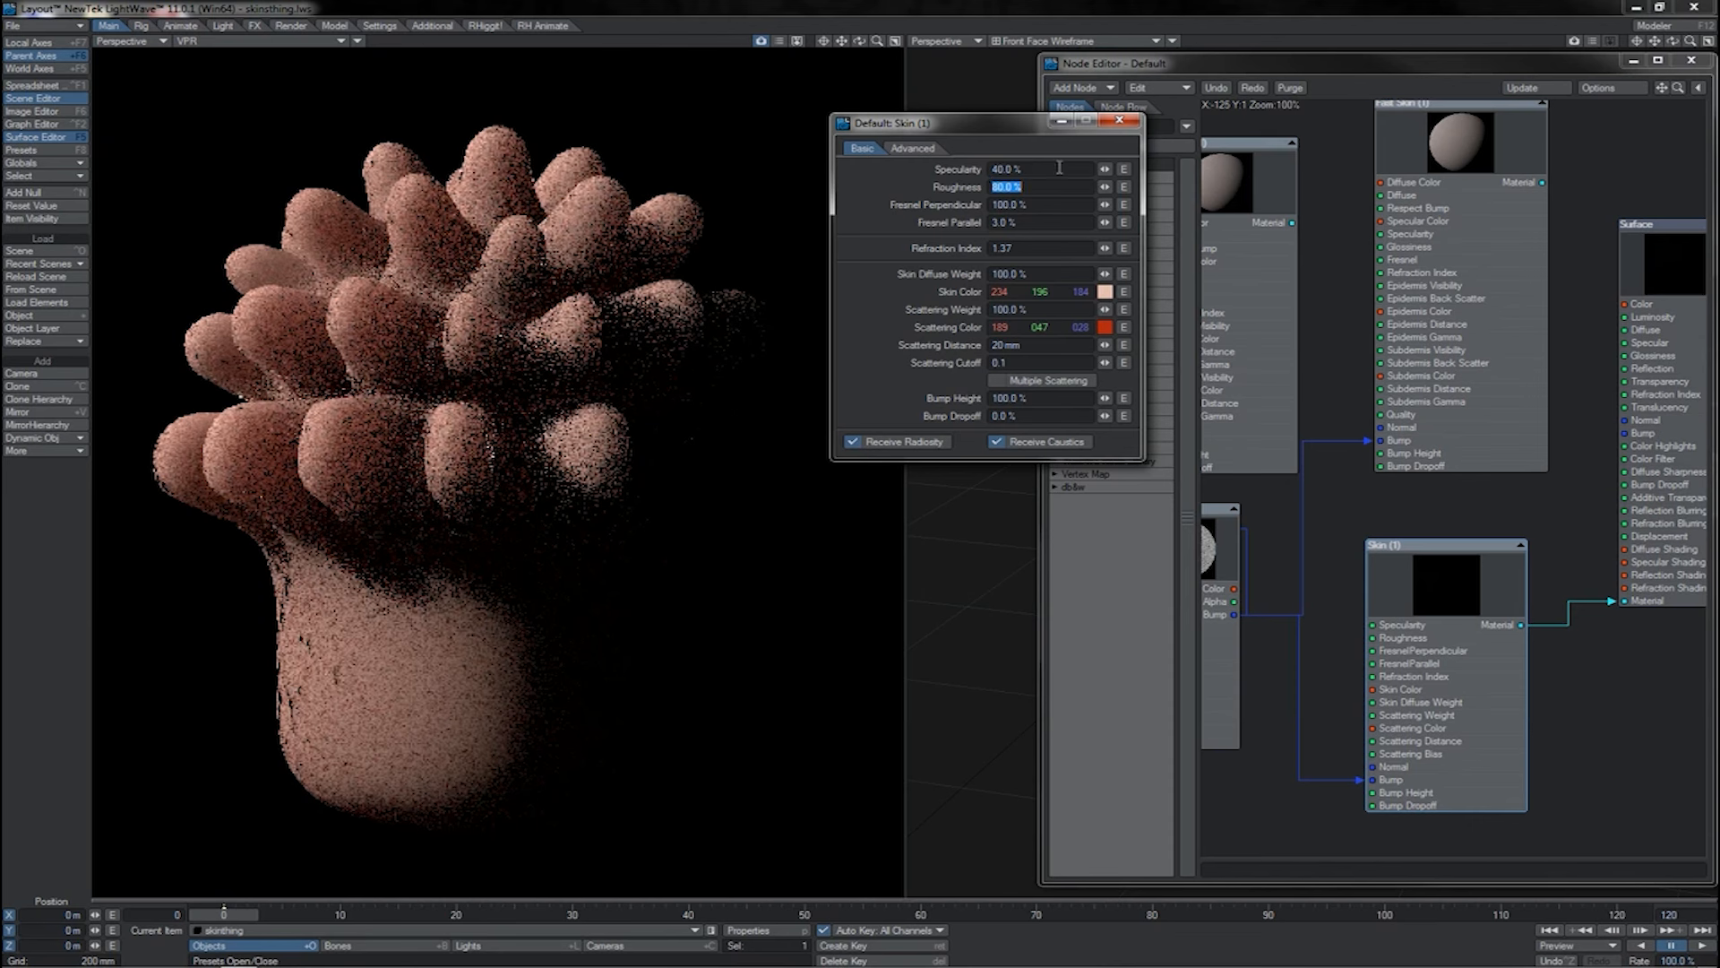
{"action": "left_click", "coordinate": [1046, 222]}
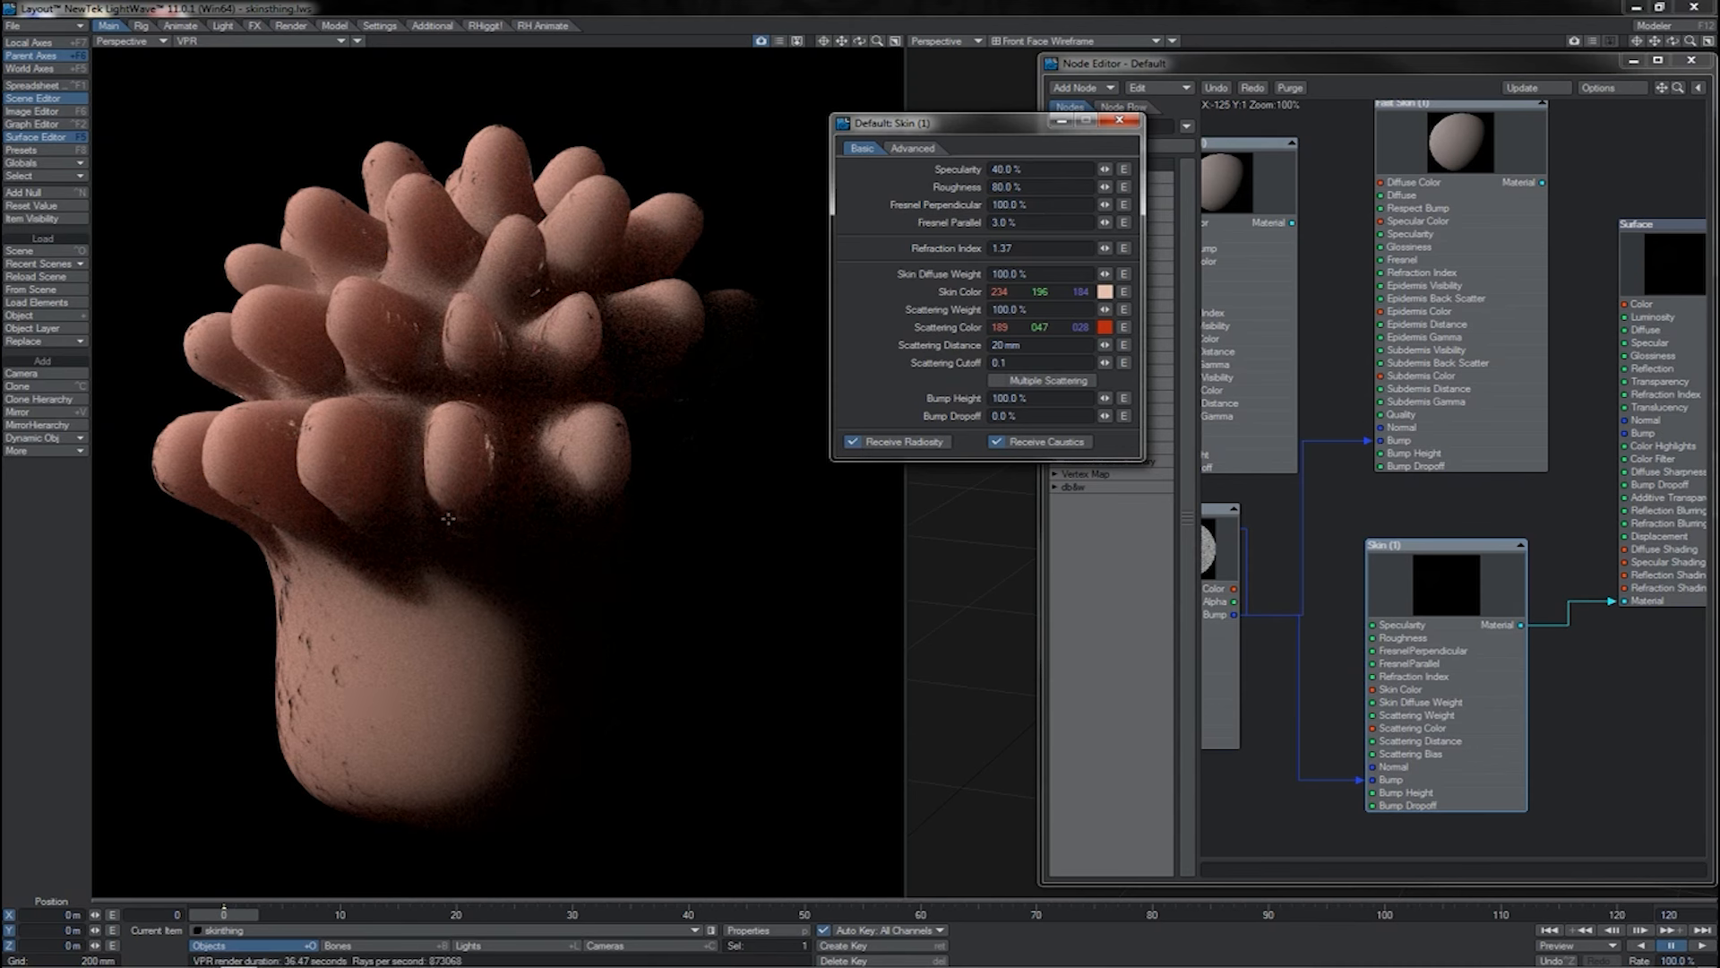
Move the Skin node slightly up in the graph and set its Scattering Distance to 20 mm.
{"action": "left_click_drag", "start_coordinate": [1495, 750], "coordinate": [1511, 732]}
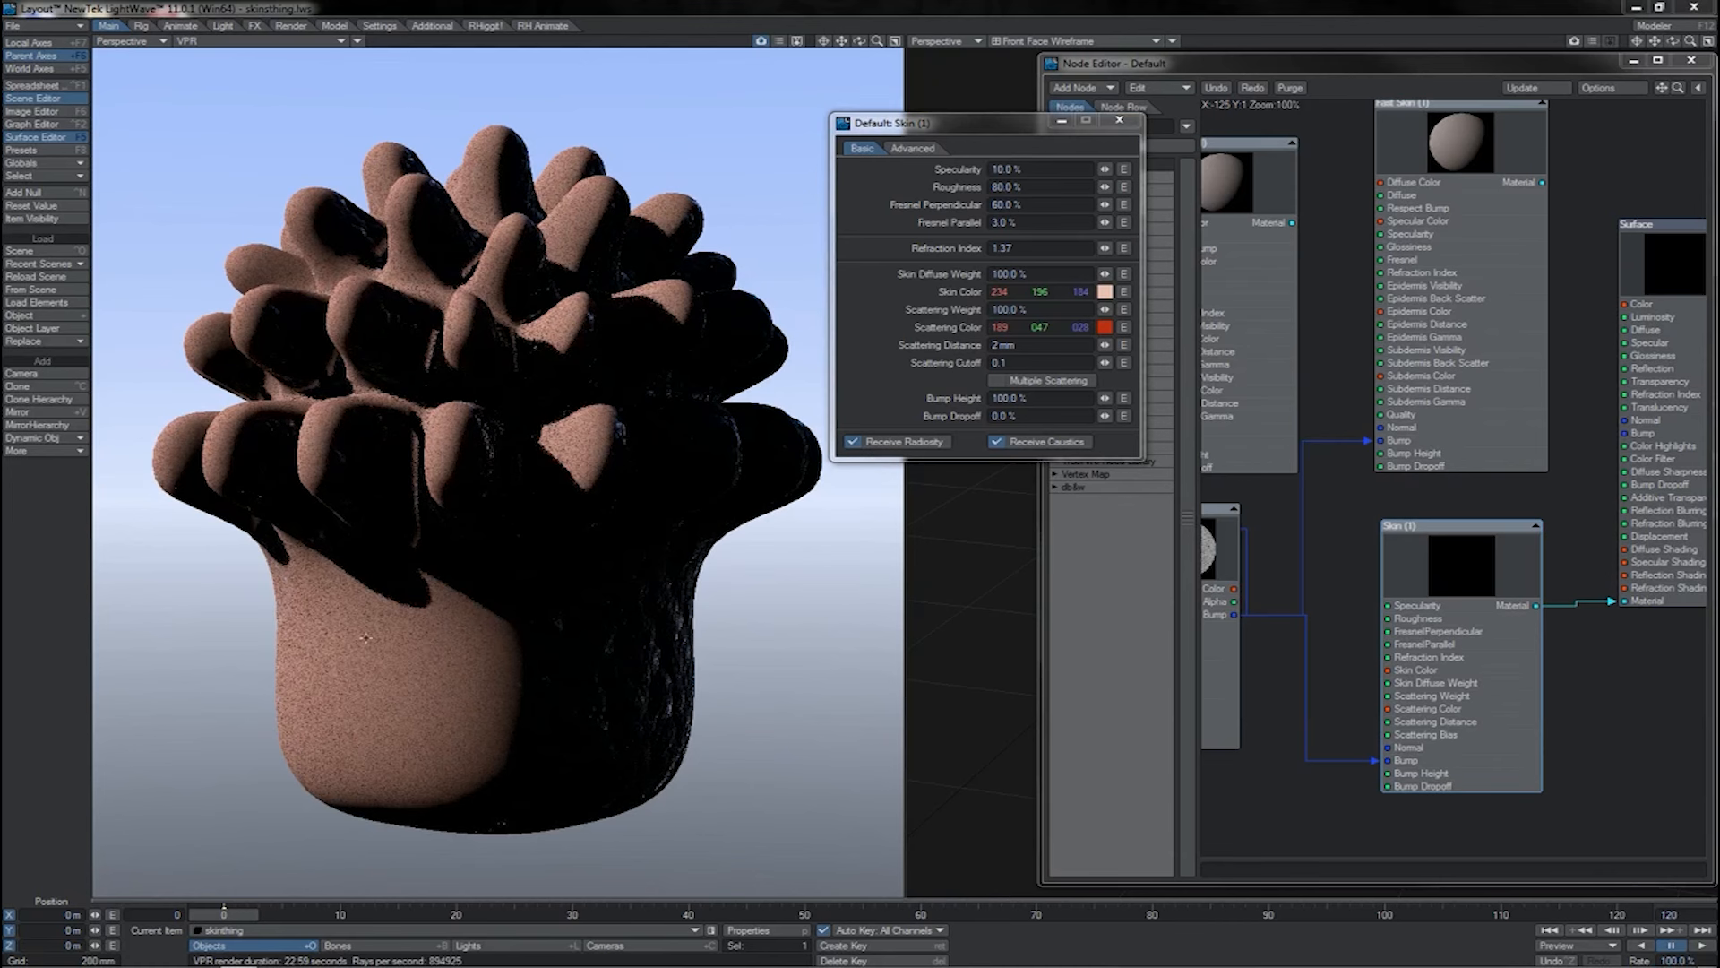
{"action": "left_click", "coordinate": [998, 346]}
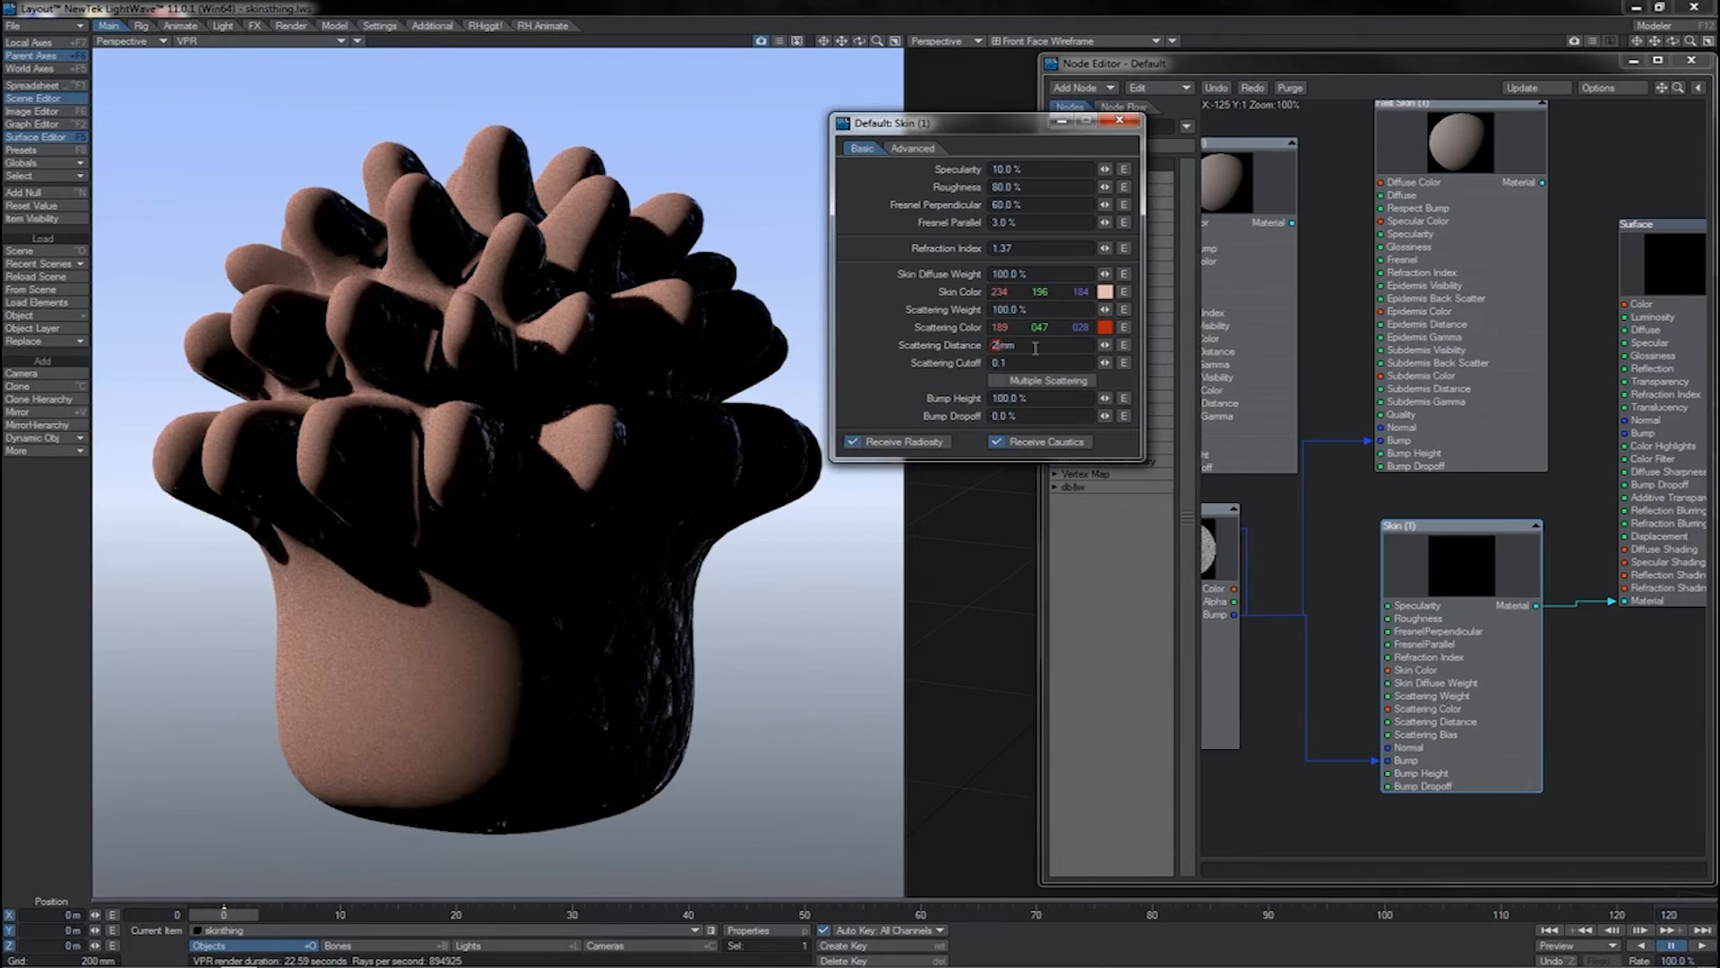
{"action": "type", "text": "0"}
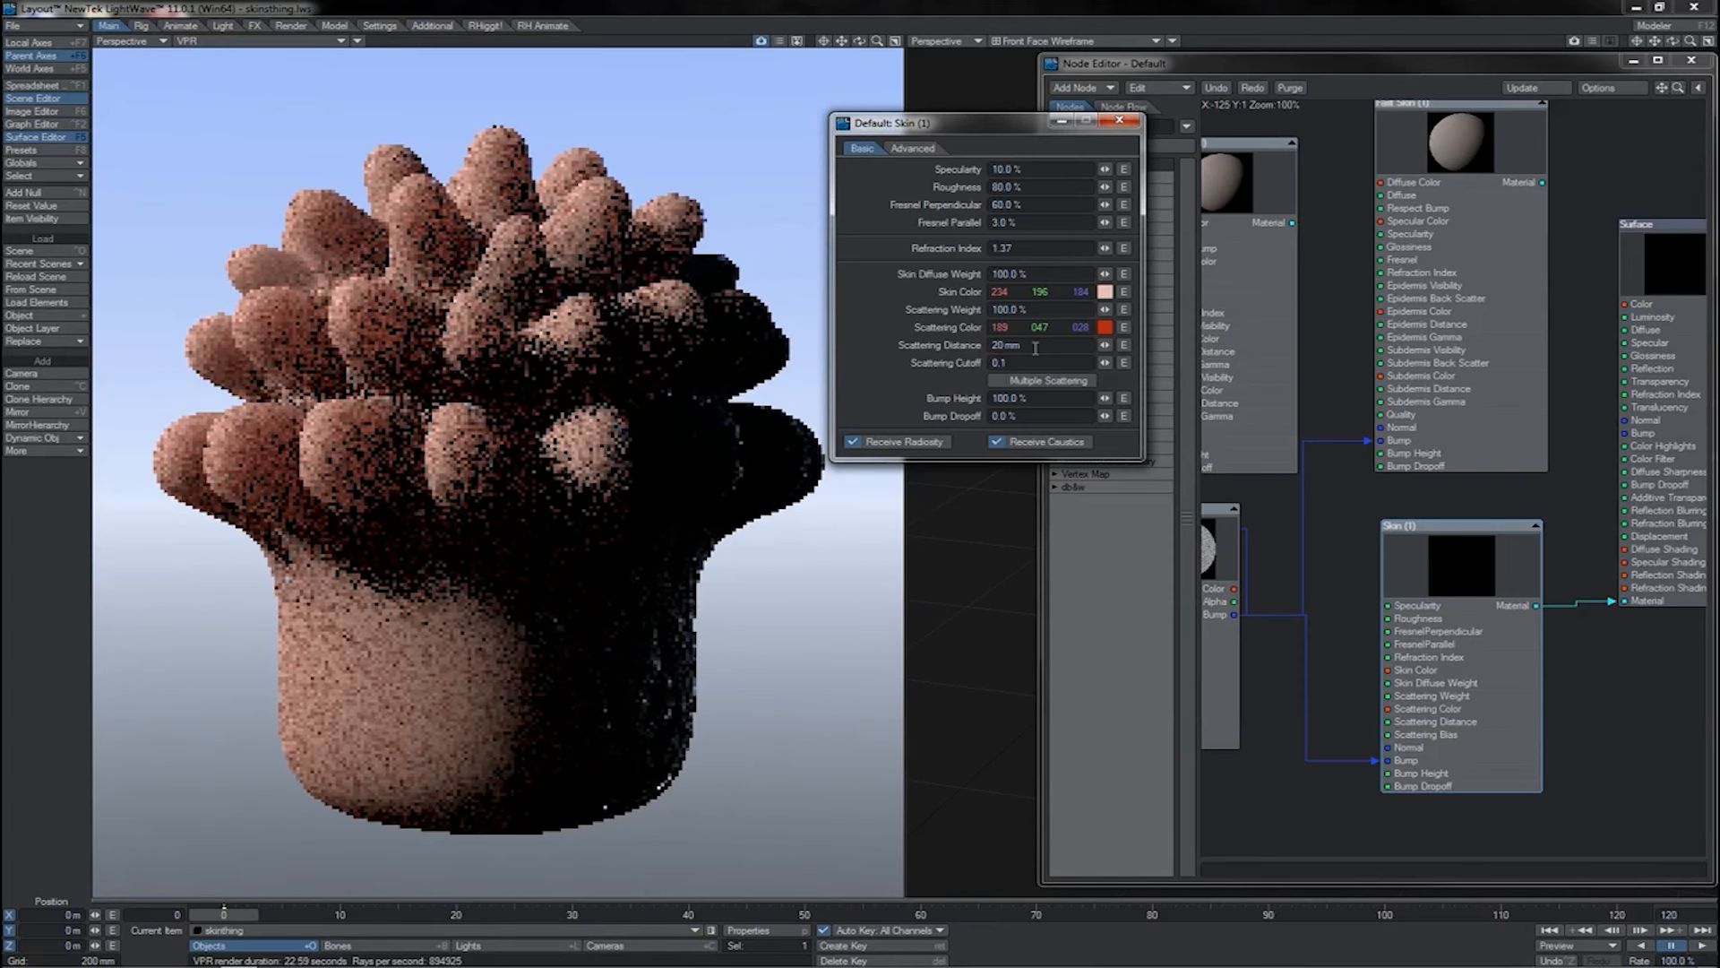
Test the Skin node with its Skin Diffuse Weight at 0% and restore the weight to 100%.
{"action": "left_click_drag", "start_coordinate": [1032, 276], "coordinate": [990, 275]}
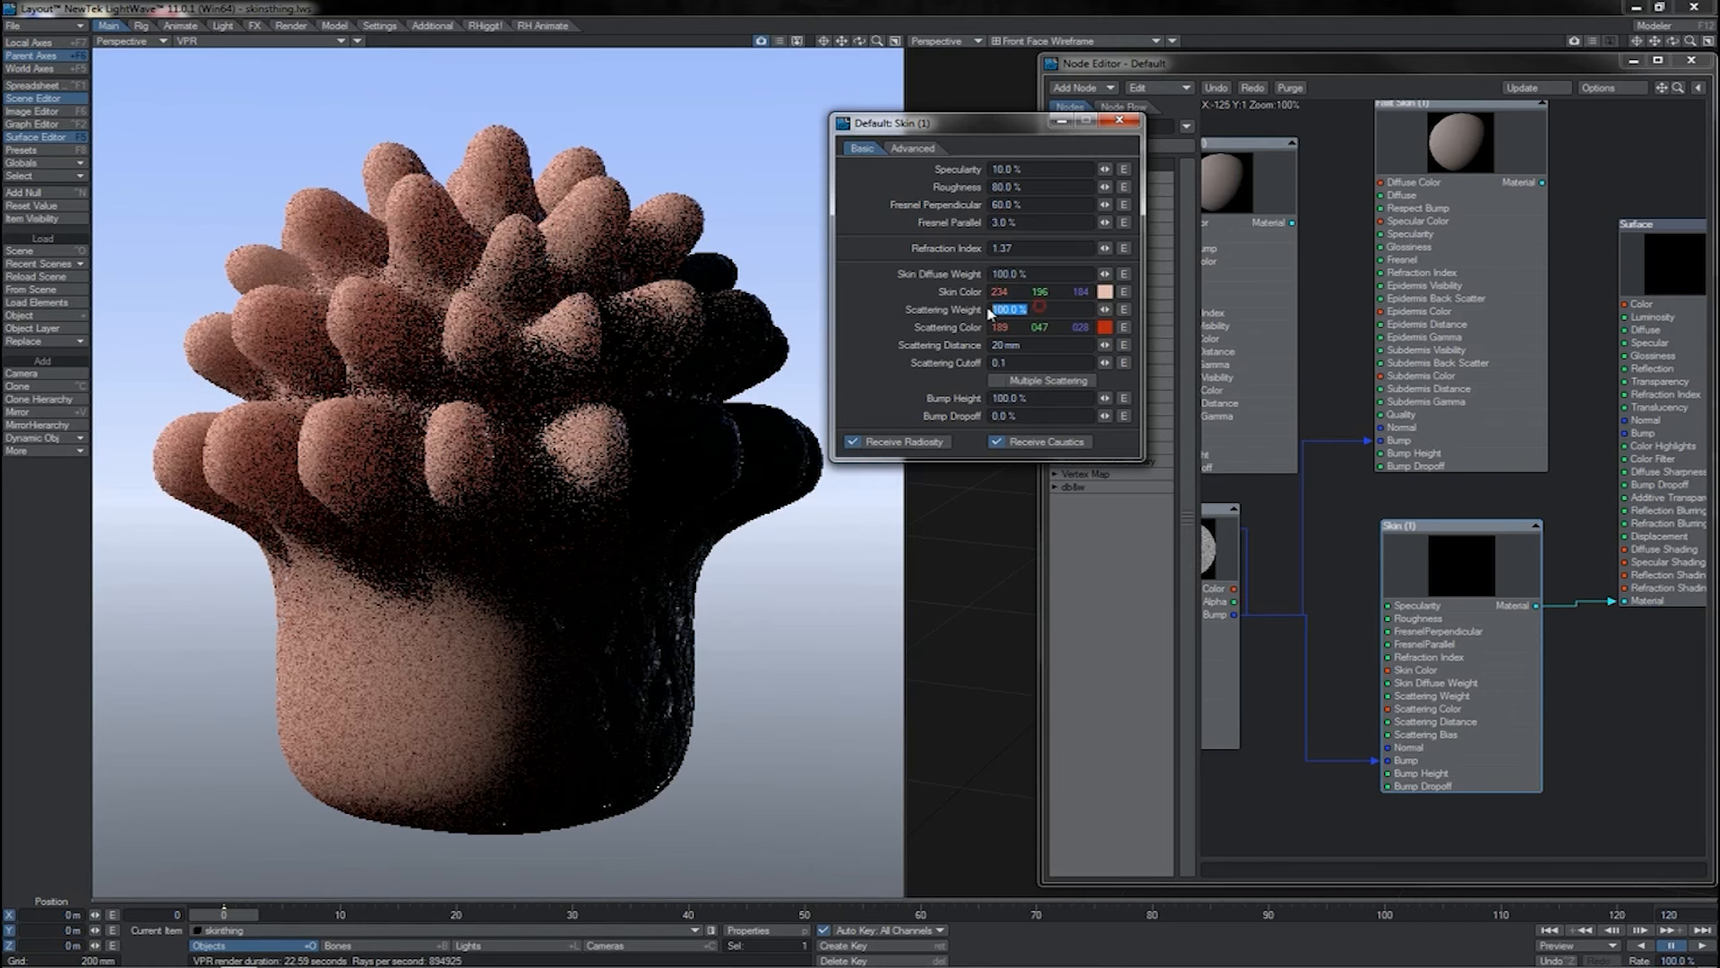
{"action": "type", "text": "0"}
{"action": "key", "text": "Tab"}
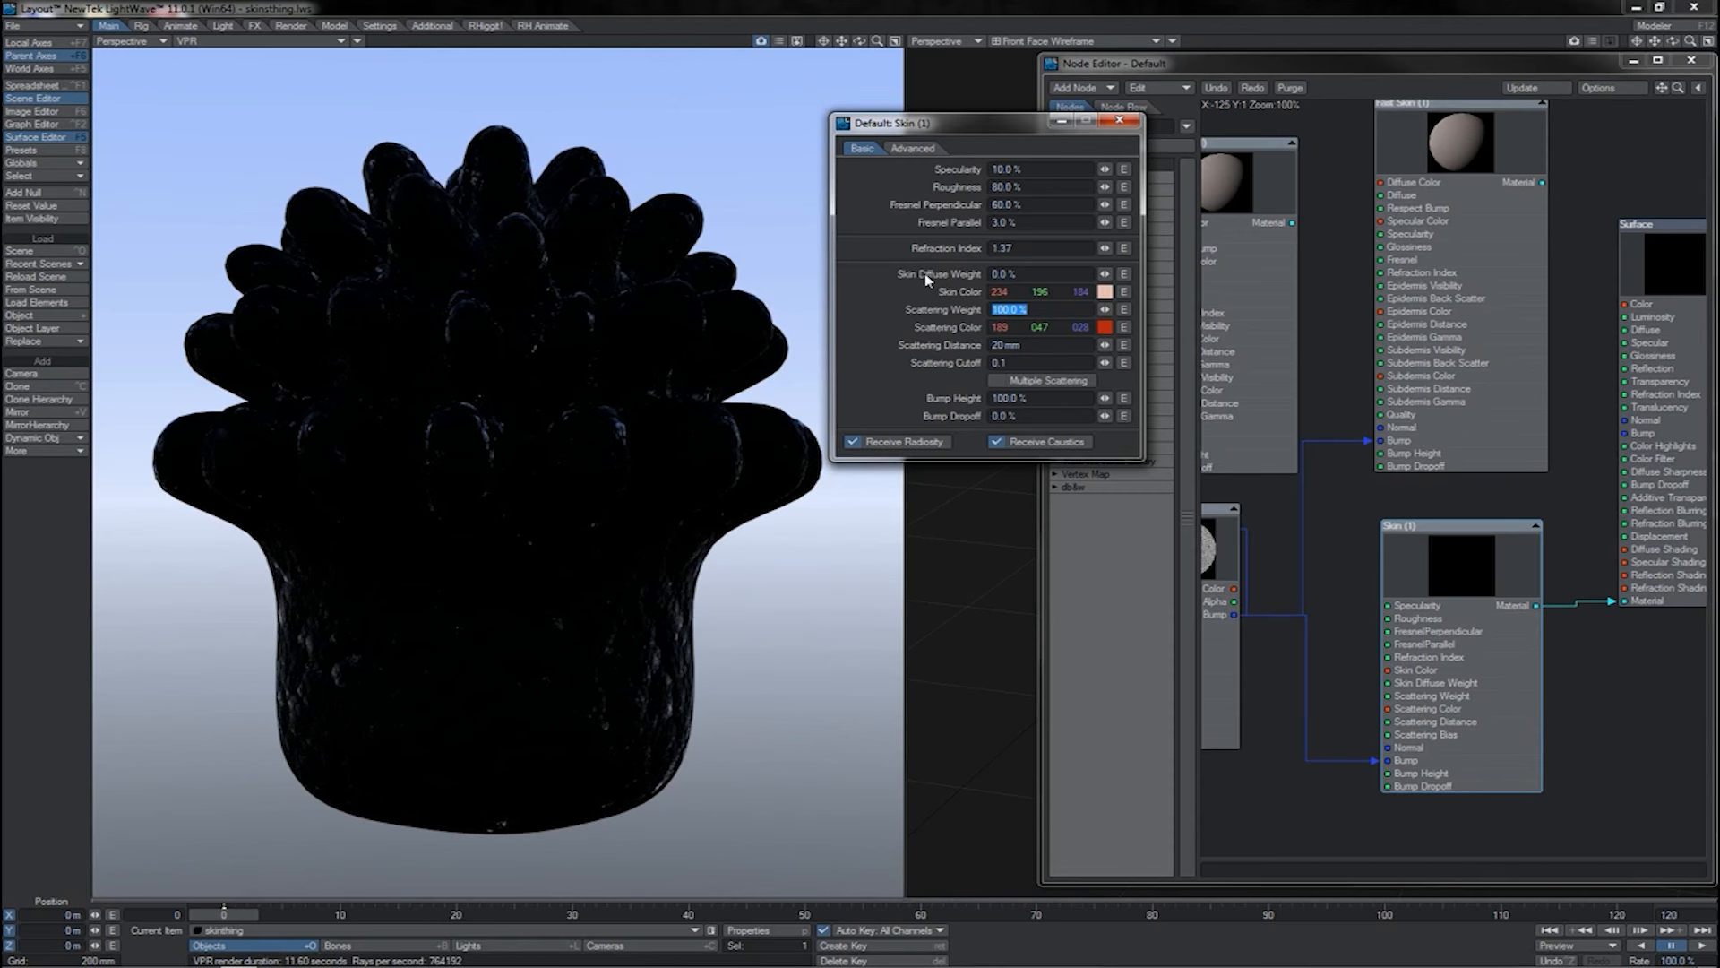
{"action": "left_click", "coordinate": [1008, 273]}
{"action": "type", "text": "100"}
{"action": "key", "text": "Return"}
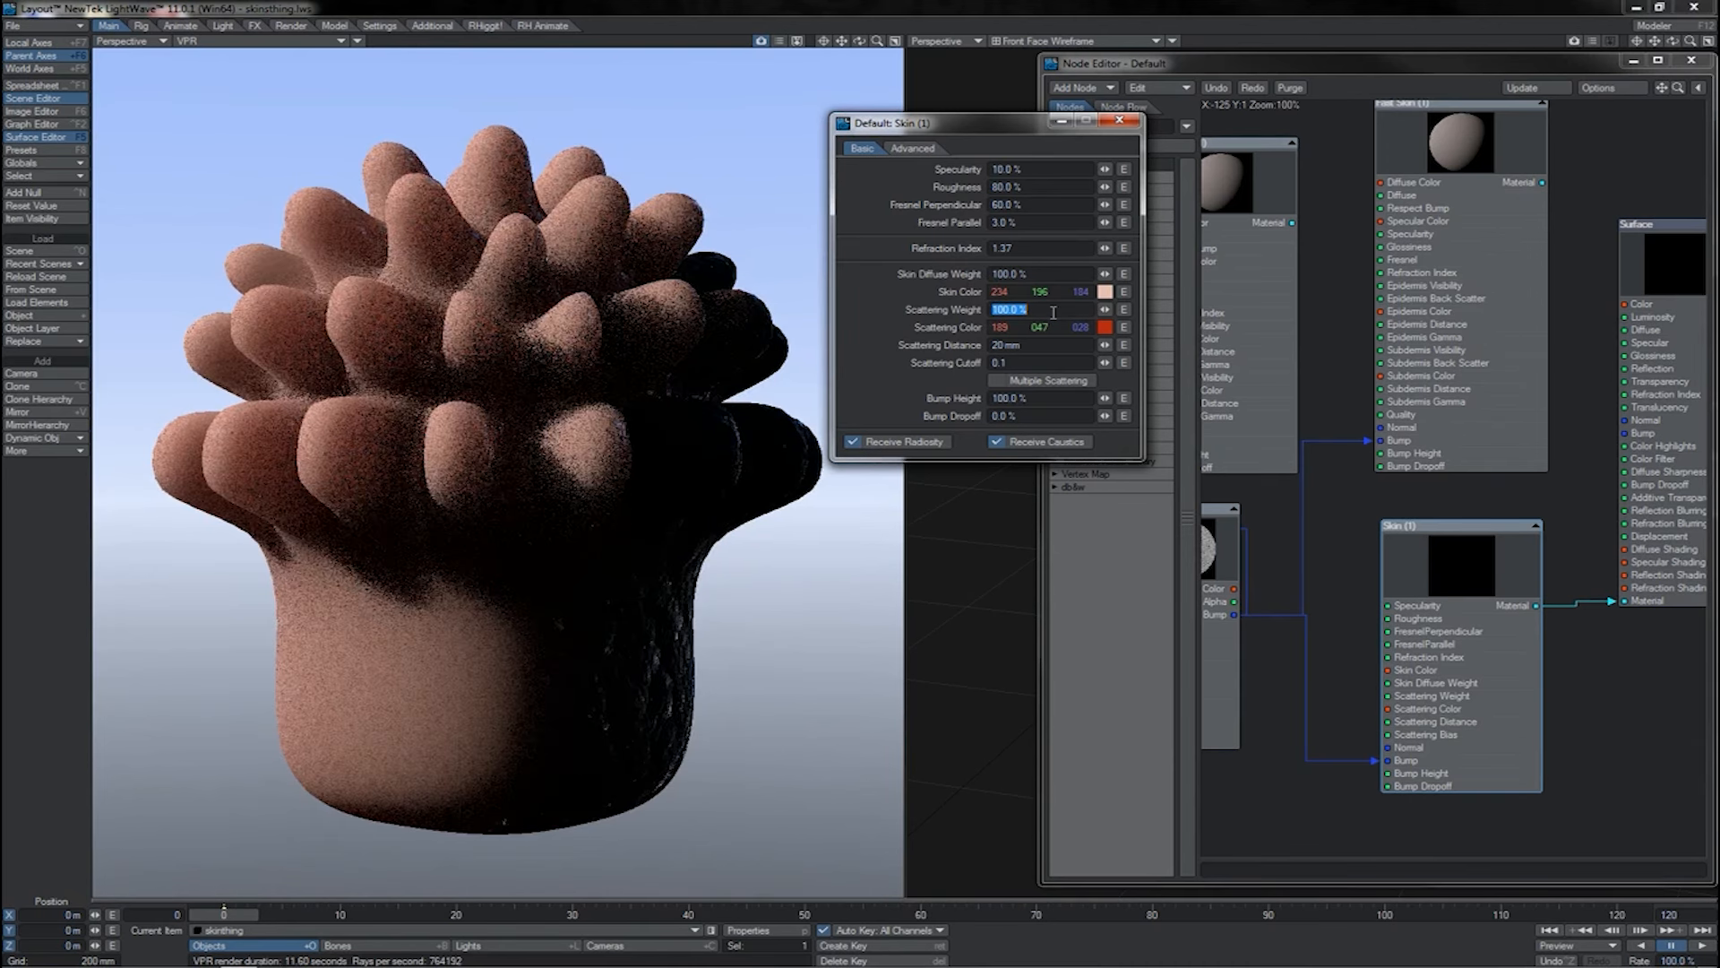
Test the Skin node's Scattering Weight at 80% and at 20% to compare how the bump shows.
{"action": "type", "text": "80"}
{"action": "key", "text": "Tab"}
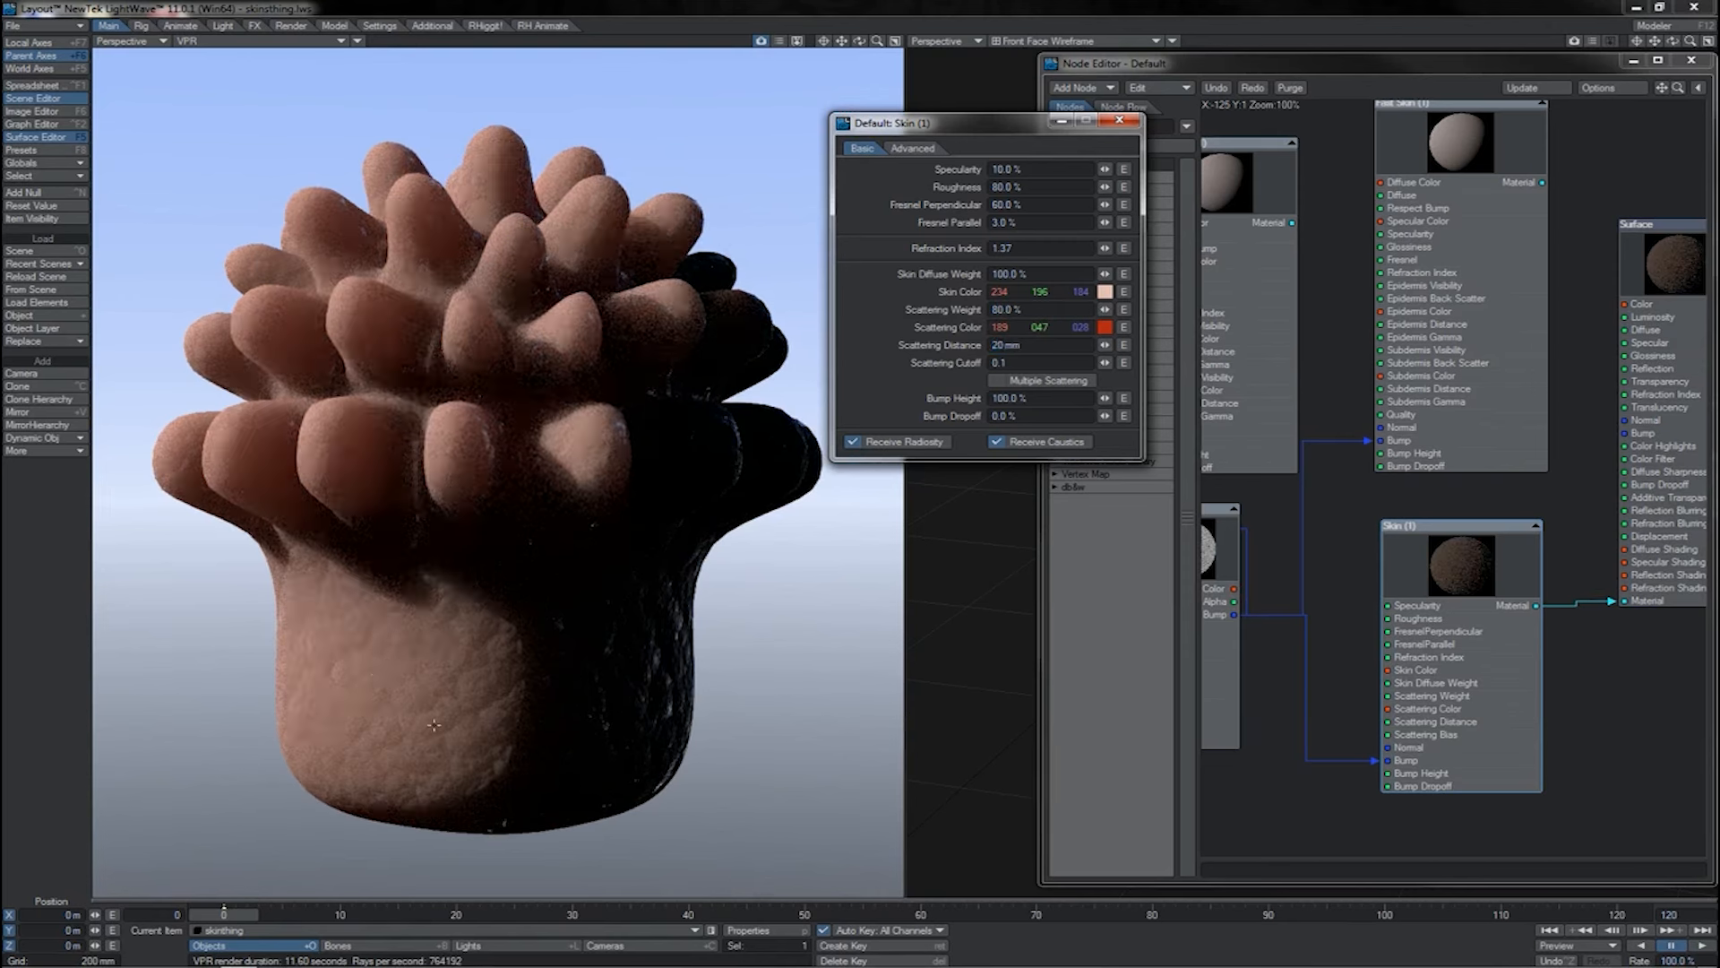
{"action": "left_click", "coordinate": [1033, 310]}
{"action": "type", "text": "20"}
{"action": "key", "text": "Return"}
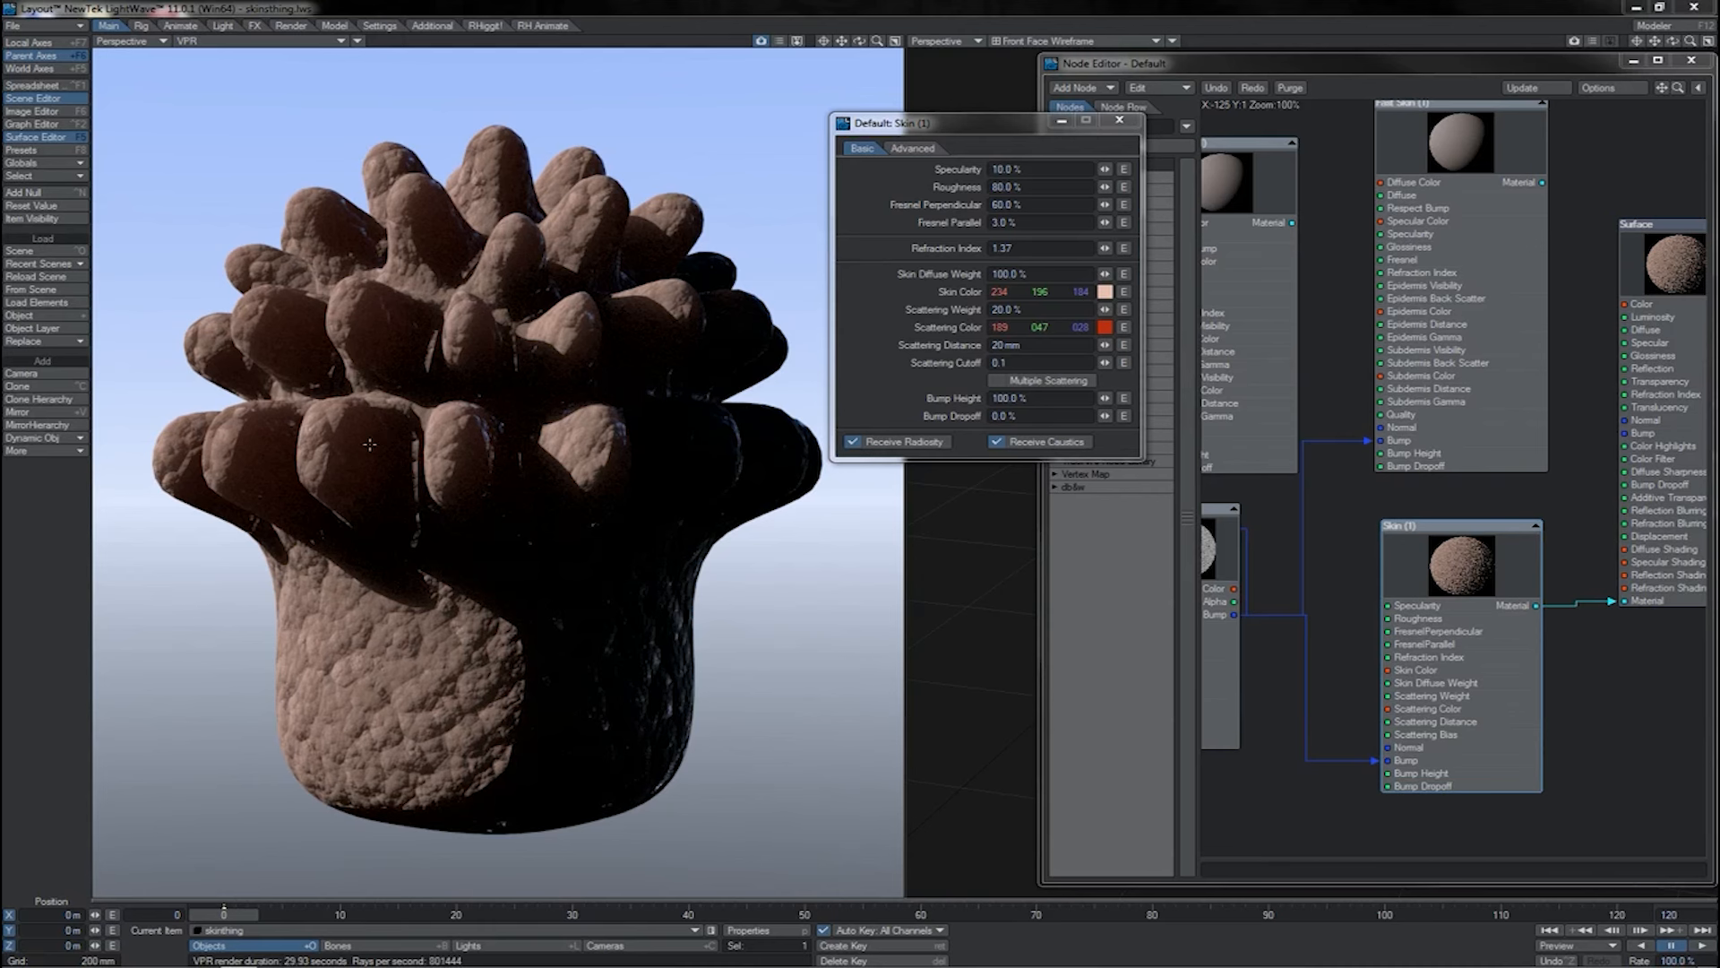
Try a Scattering Distance of 200 mm on the Skin node.
{"action": "type", "text": "0"}
{"action": "key", "text": "Tab"}
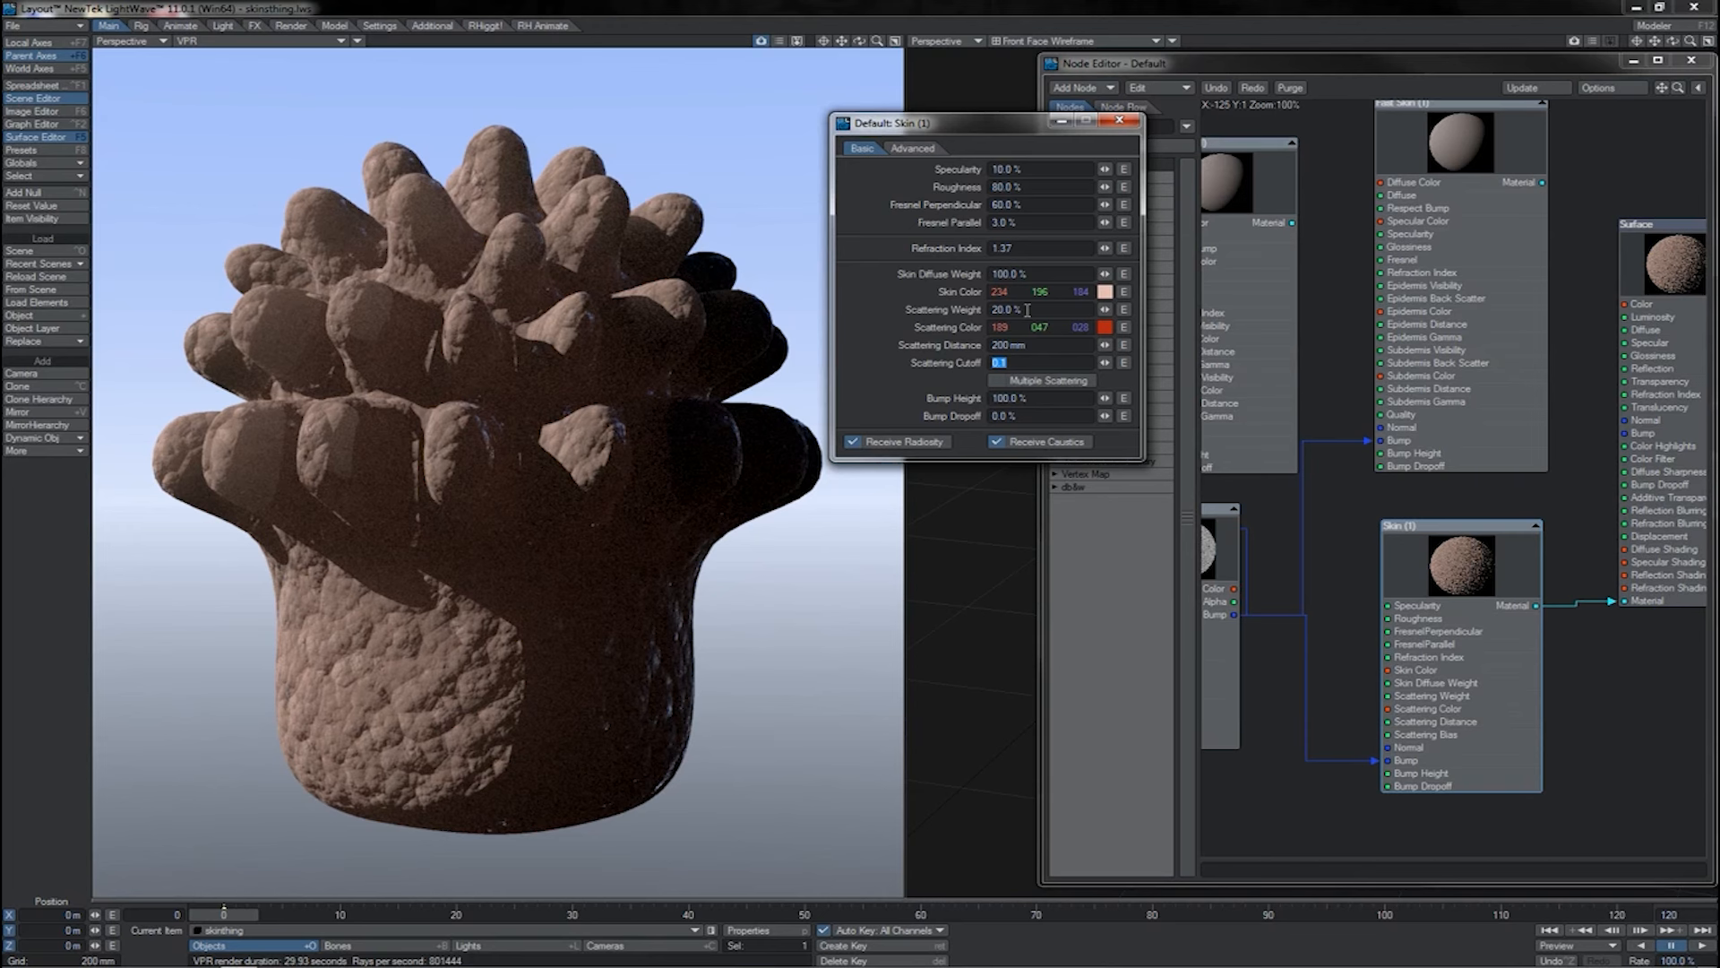
{"action": "key", "text": "shift+Tab"}
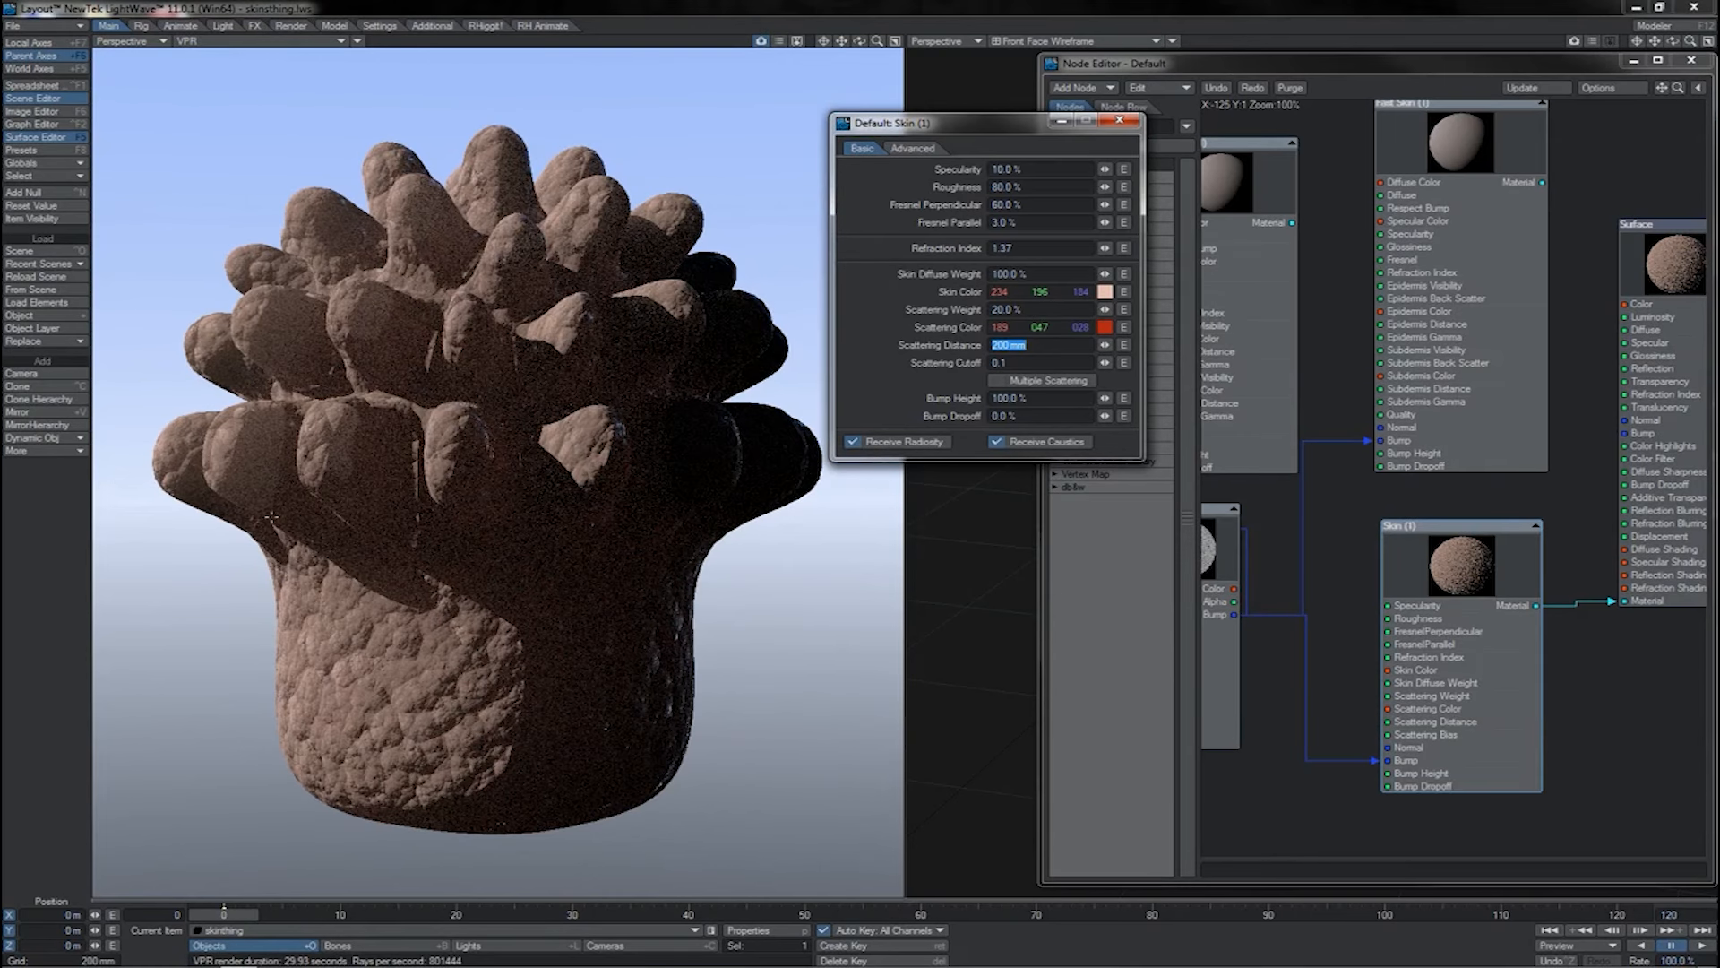
Set the Skin node's Scattering Weight to 70%.
{"action": "left_click", "coordinate": [949, 315]}
{"action": "type", "text": "70"}
{"action": "key", "text": "Tab"}
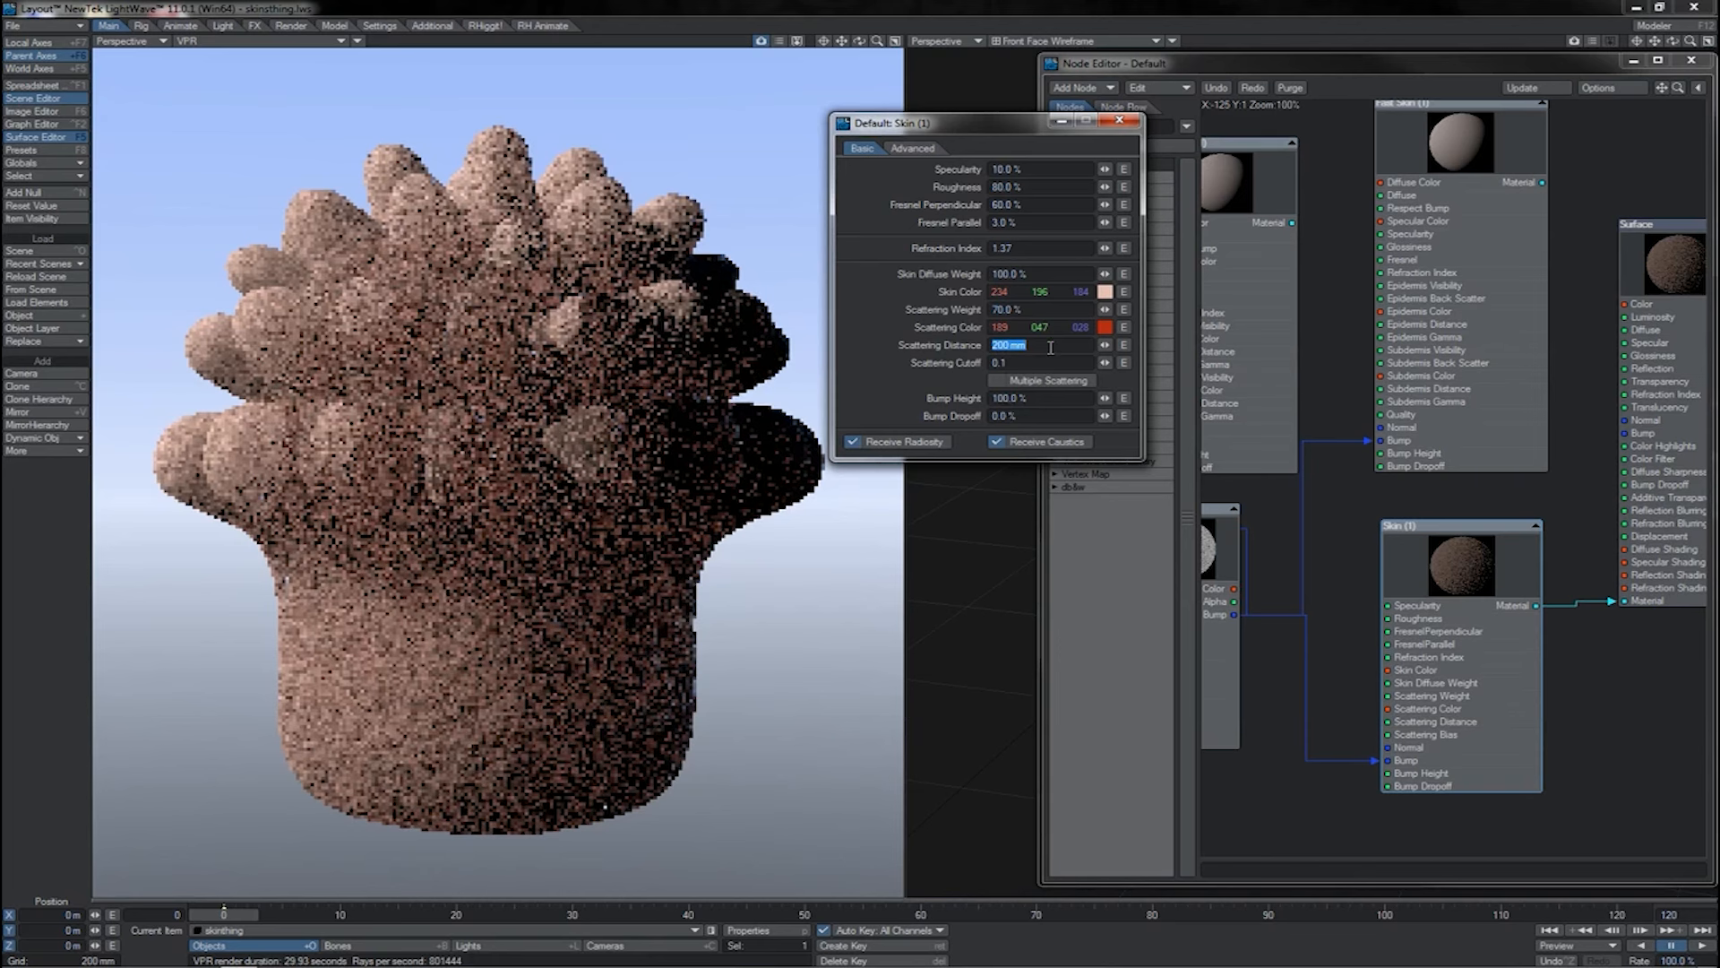
Set the Skin node's Scattering Distance to 30 mm and turn on Multiple Scattering.
{"action": "type", "text": "30"}
{"action": "key", "text": "Return"}
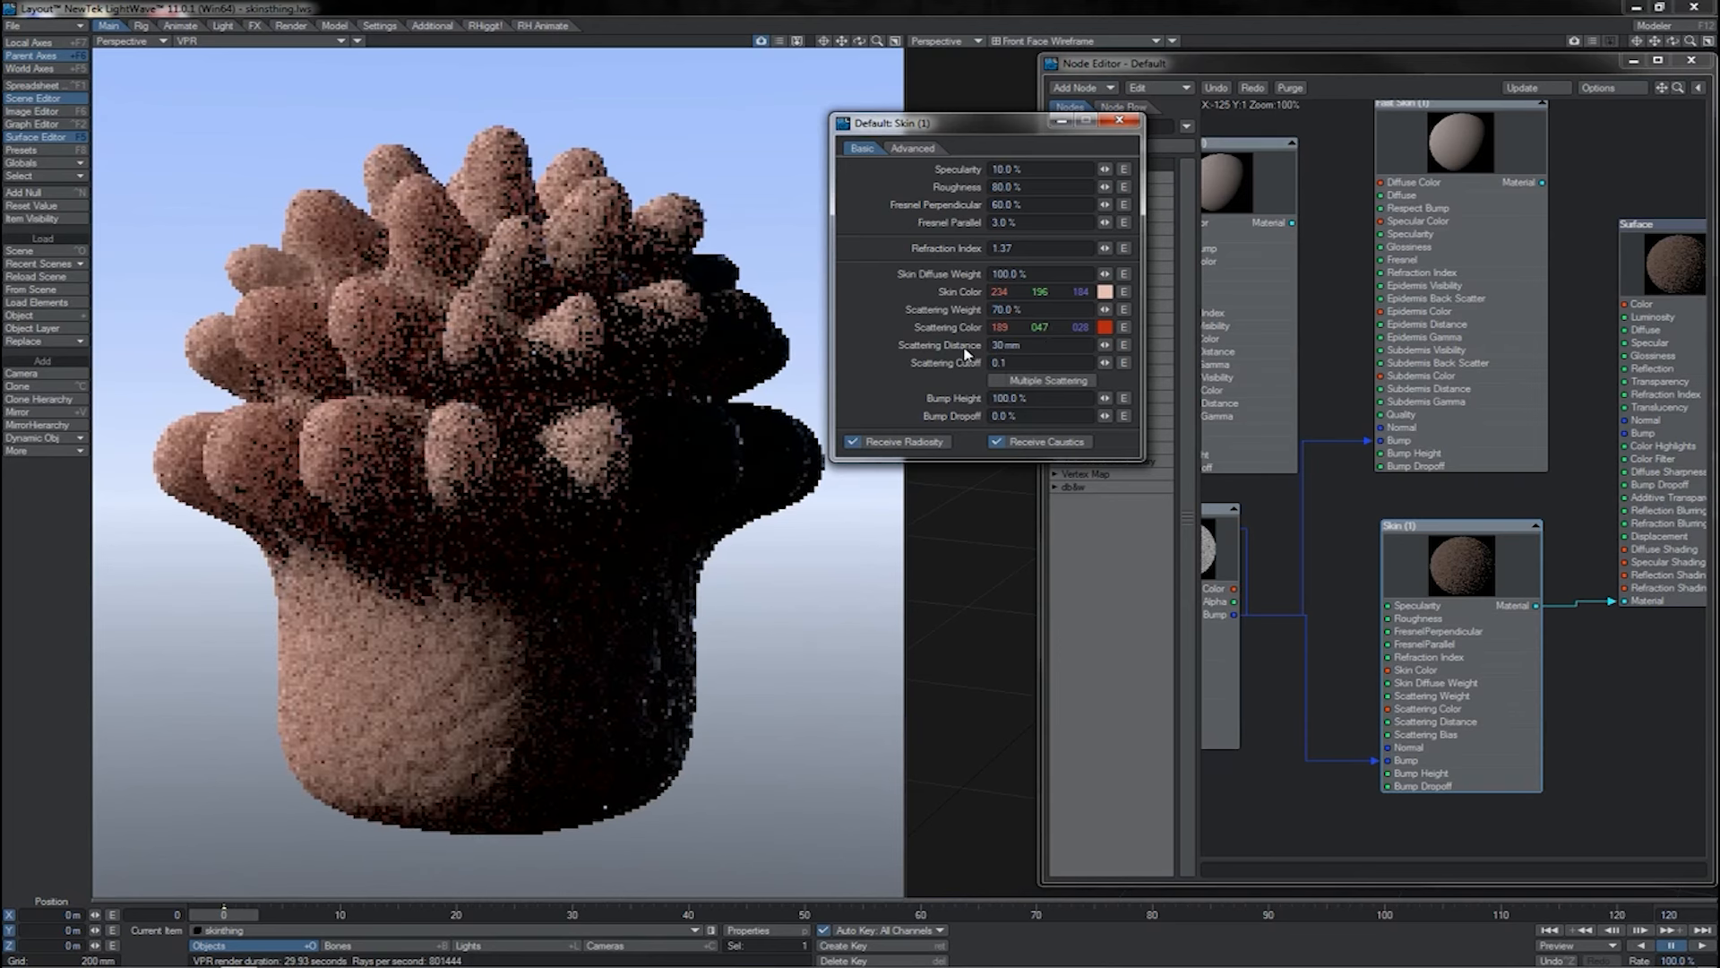
{"action": "left_click", "coordinate": [999, 387]}
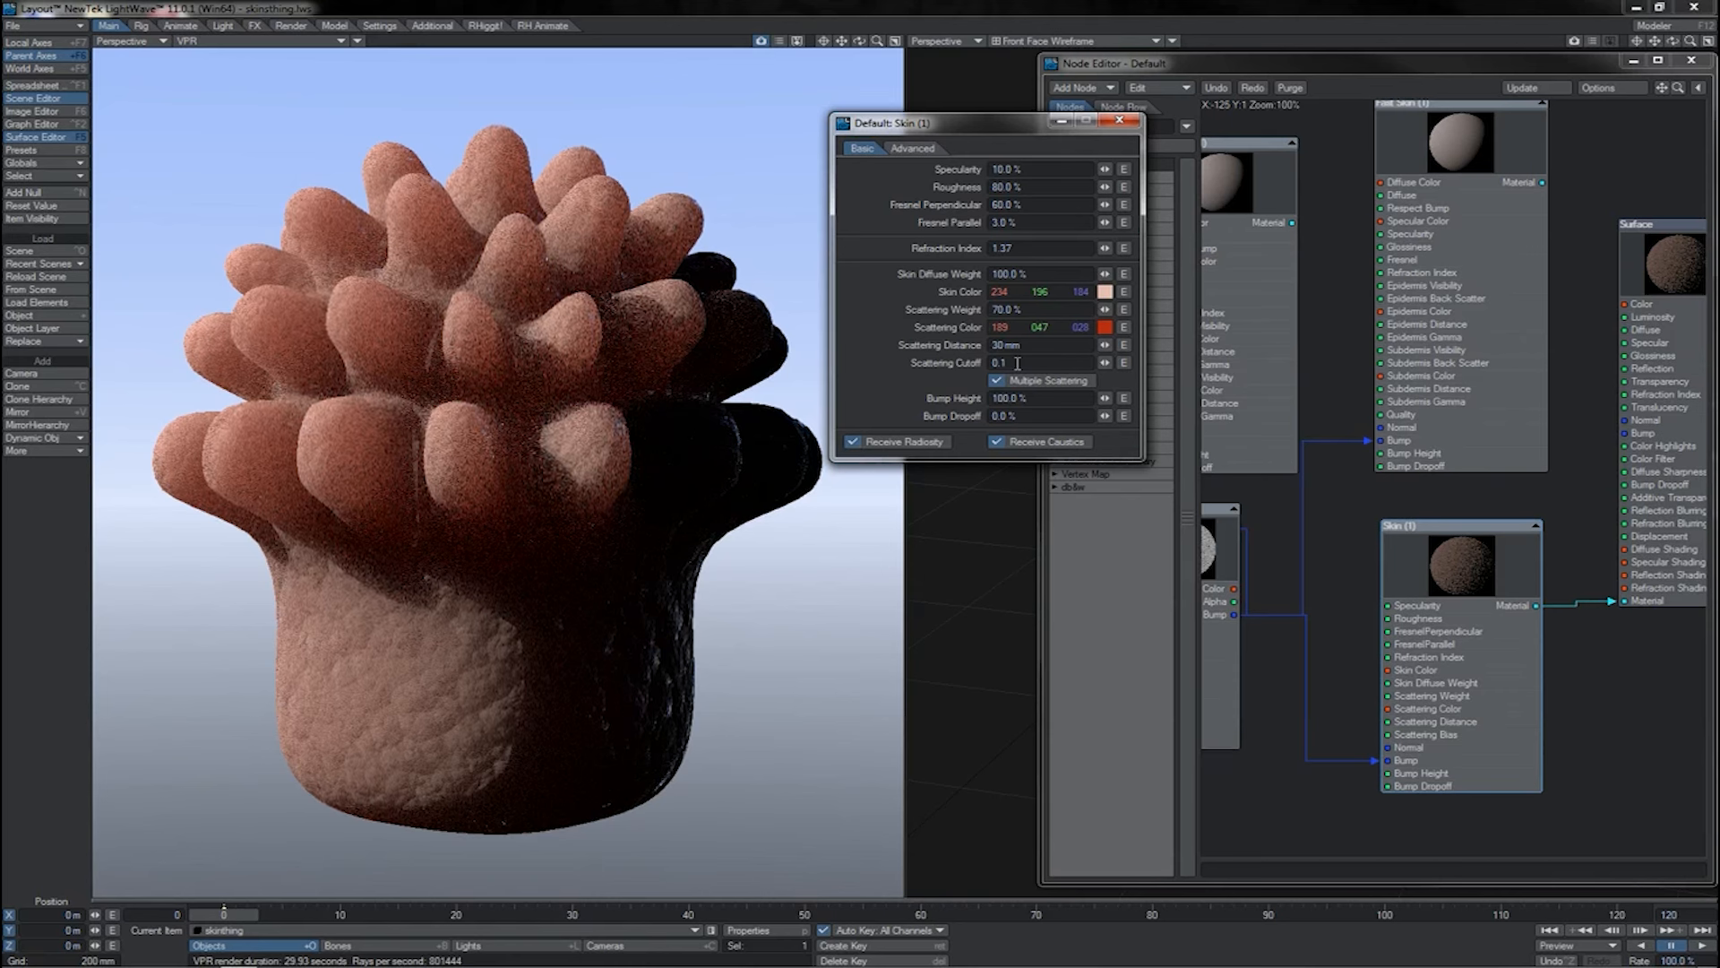
Set the Skin node's Scattering Cutoff to 1.0 and turn off Multiple Scattering.
{"action": "left_click_drag", "start_coordinate": [1018, 363], "coordinate": [978, 363]}
{"action": "type", "text": "1"}
{"action": "left_click", "coordinate": [997, 380]}
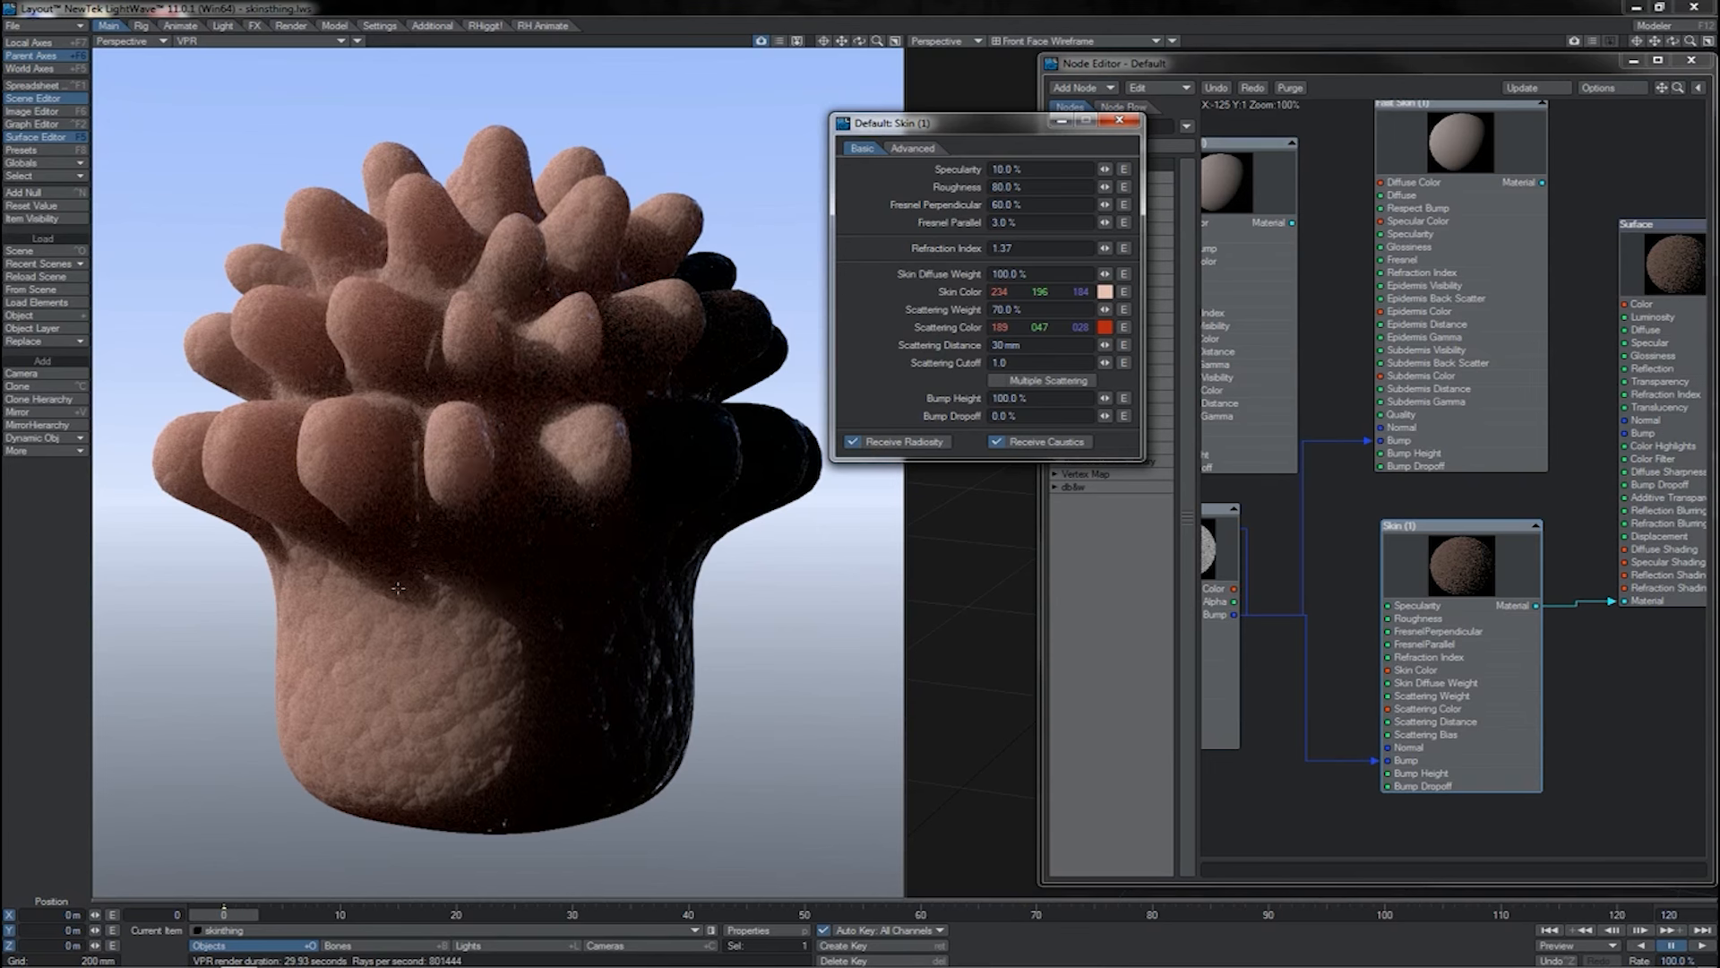
Try a Scattering Cutoff of 10 on the Skin node.
{"action": "left_click", "coordinate": [1002, 362]}
{"action": "type", "text": "10"}
{"action": "key", "text": "Tab"}
Set the Skin node's Scattering Cutoff to 0.1.
{"action": "left_click", "coordinate": [1033, 363]}
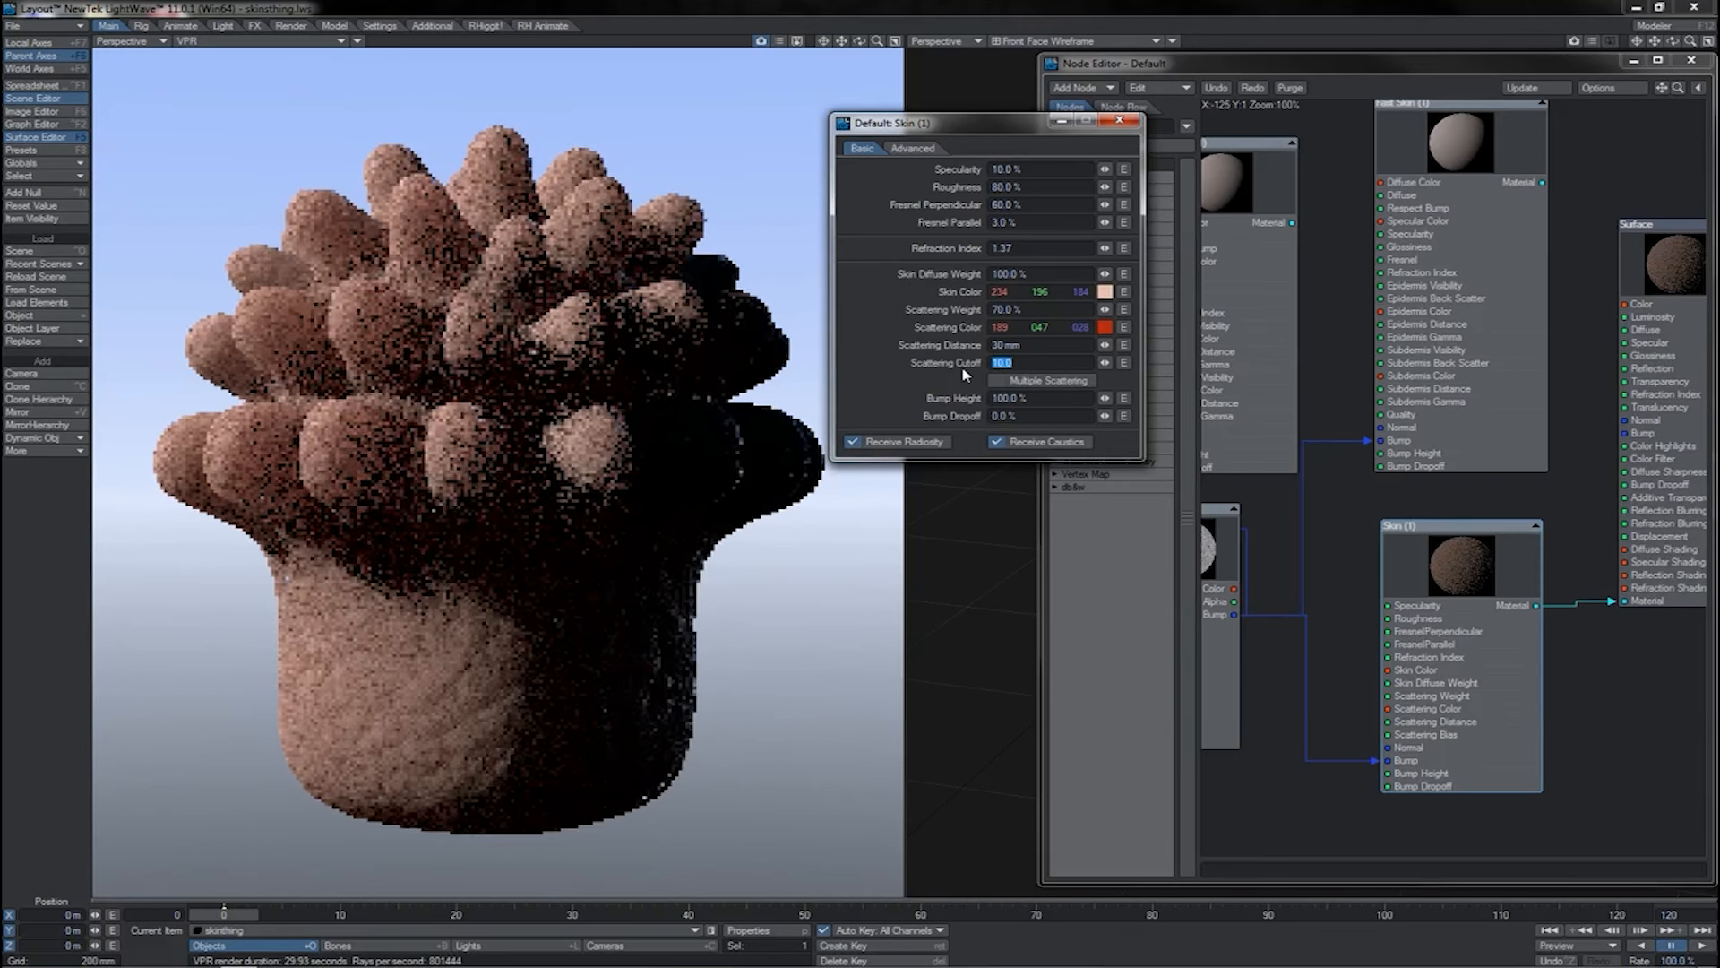
{"action": "type", "text": "0.1"}
{"action": "key", "text": "Tab"}
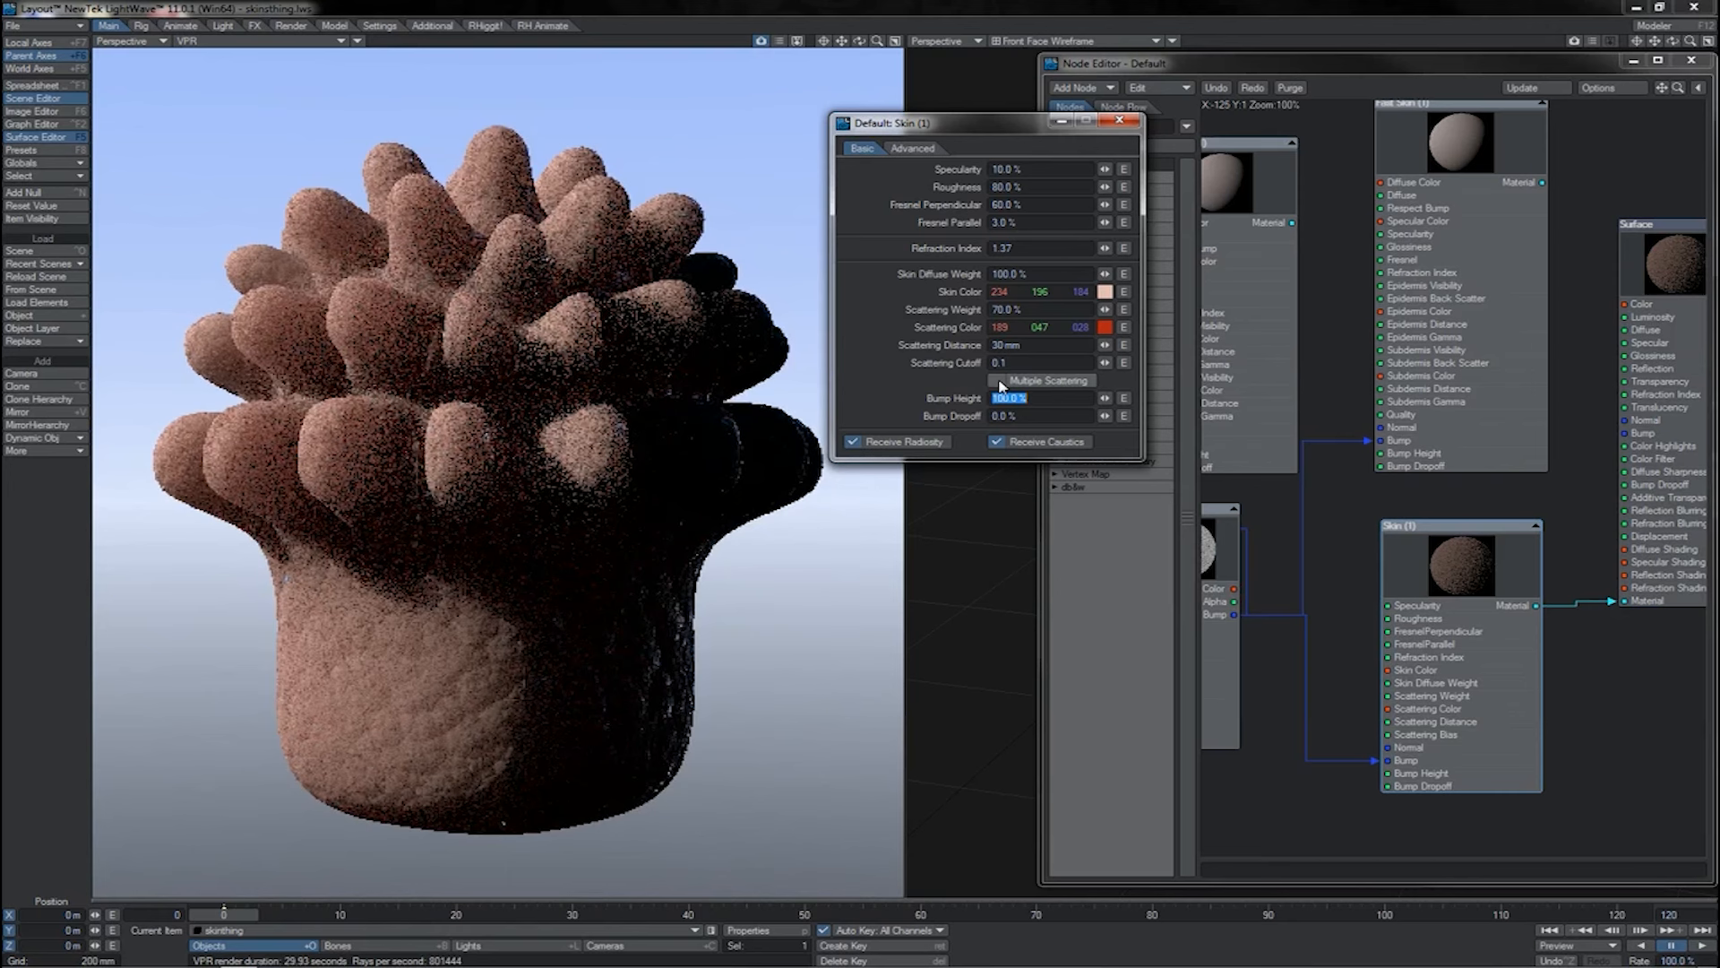
Connect the texture node's Bump output to the Bump input of the Surface node.
{"action": "left_click_drag", "start_coordinate": [961, 129], "coordinate": [823, 109]}
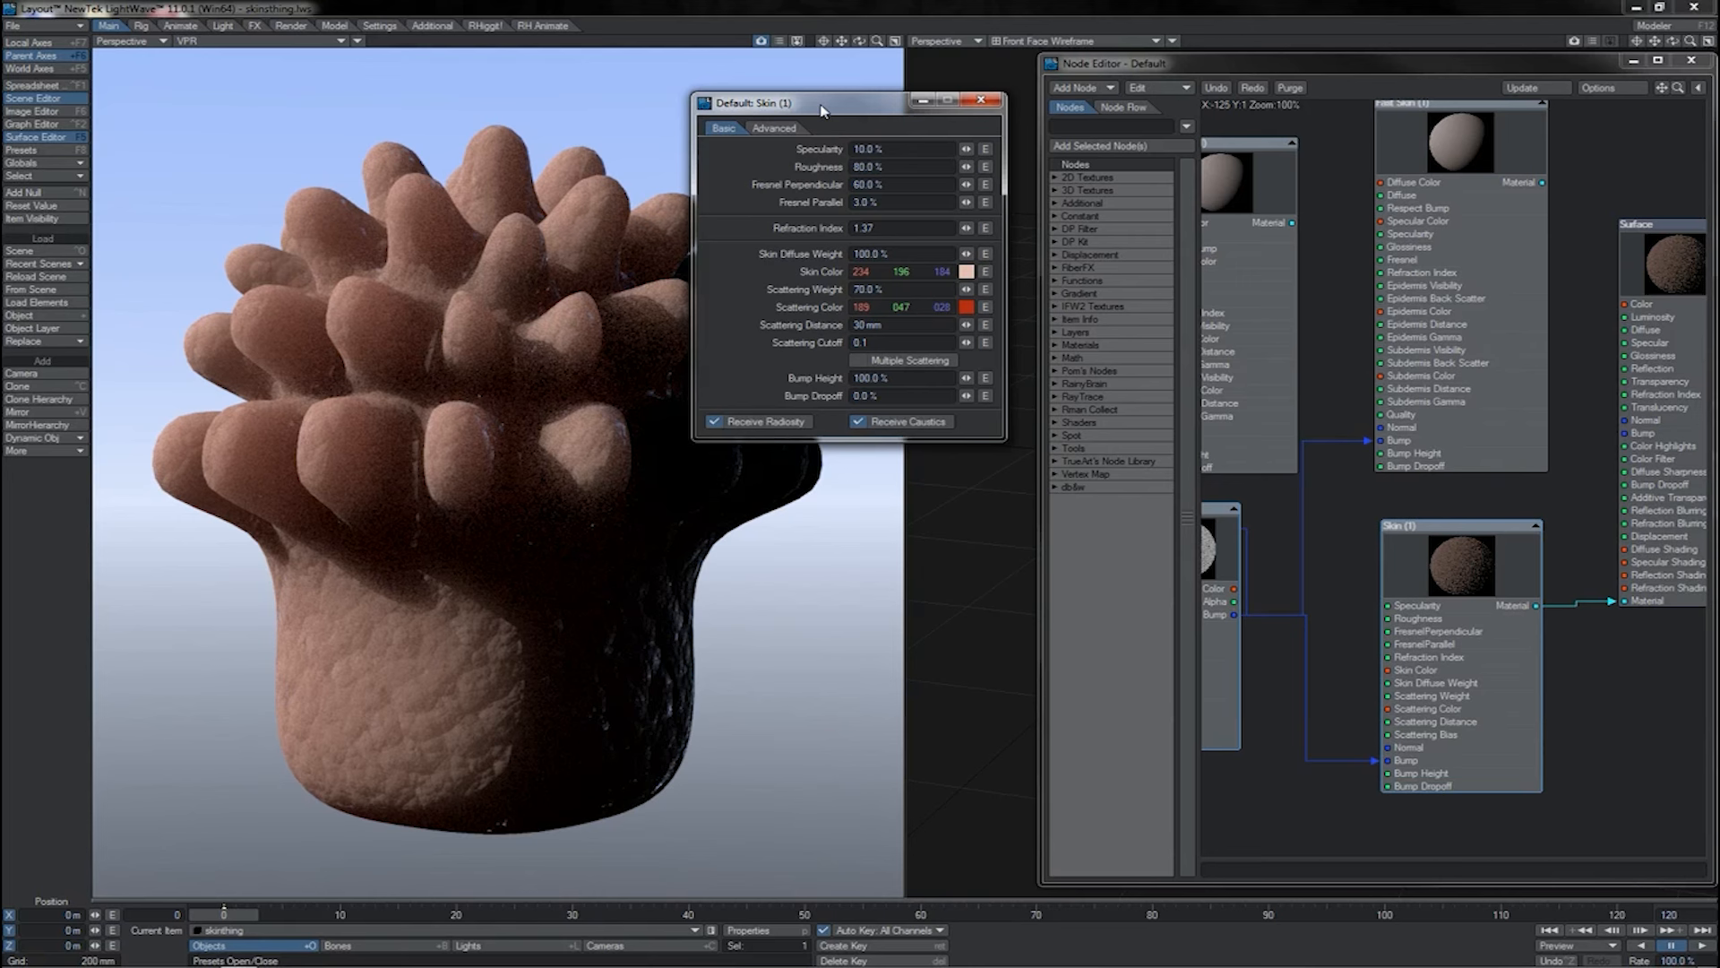
{"action": "left_click", "coordinate": [891, 326]}
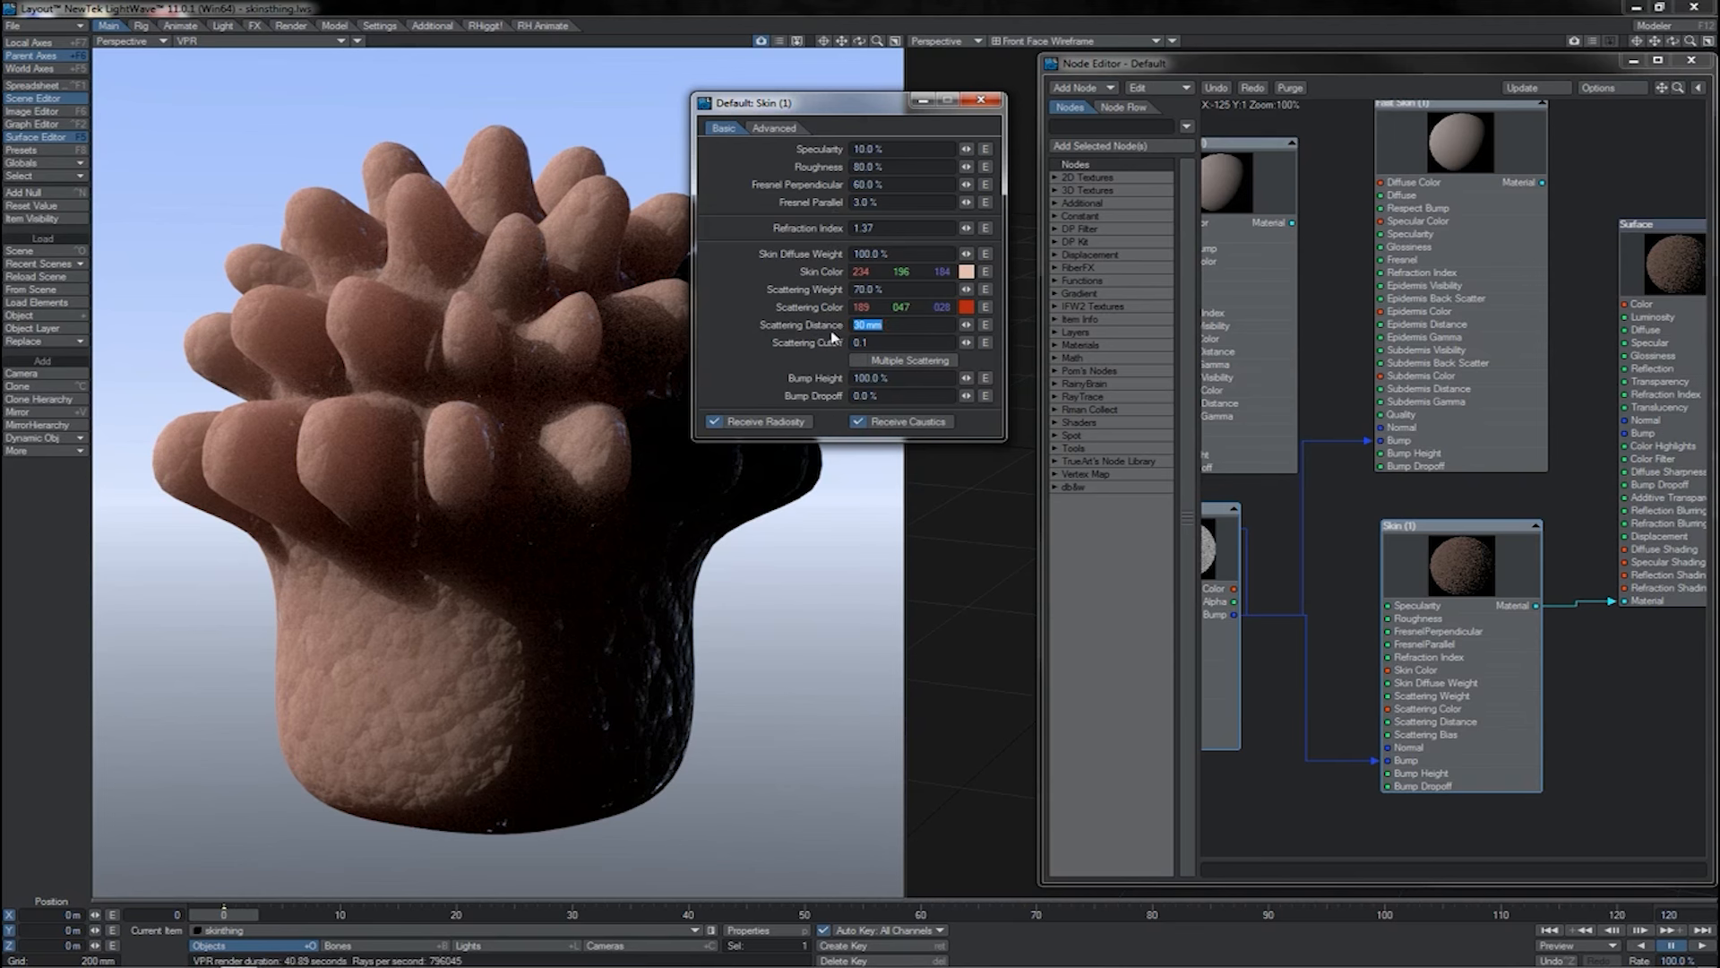
{"action": "left_click", "coordinate": [884, 324]}
{"action": "left_click_drag", "start_coordinate": [1236, 615], "coordinate": [1635, 436]}
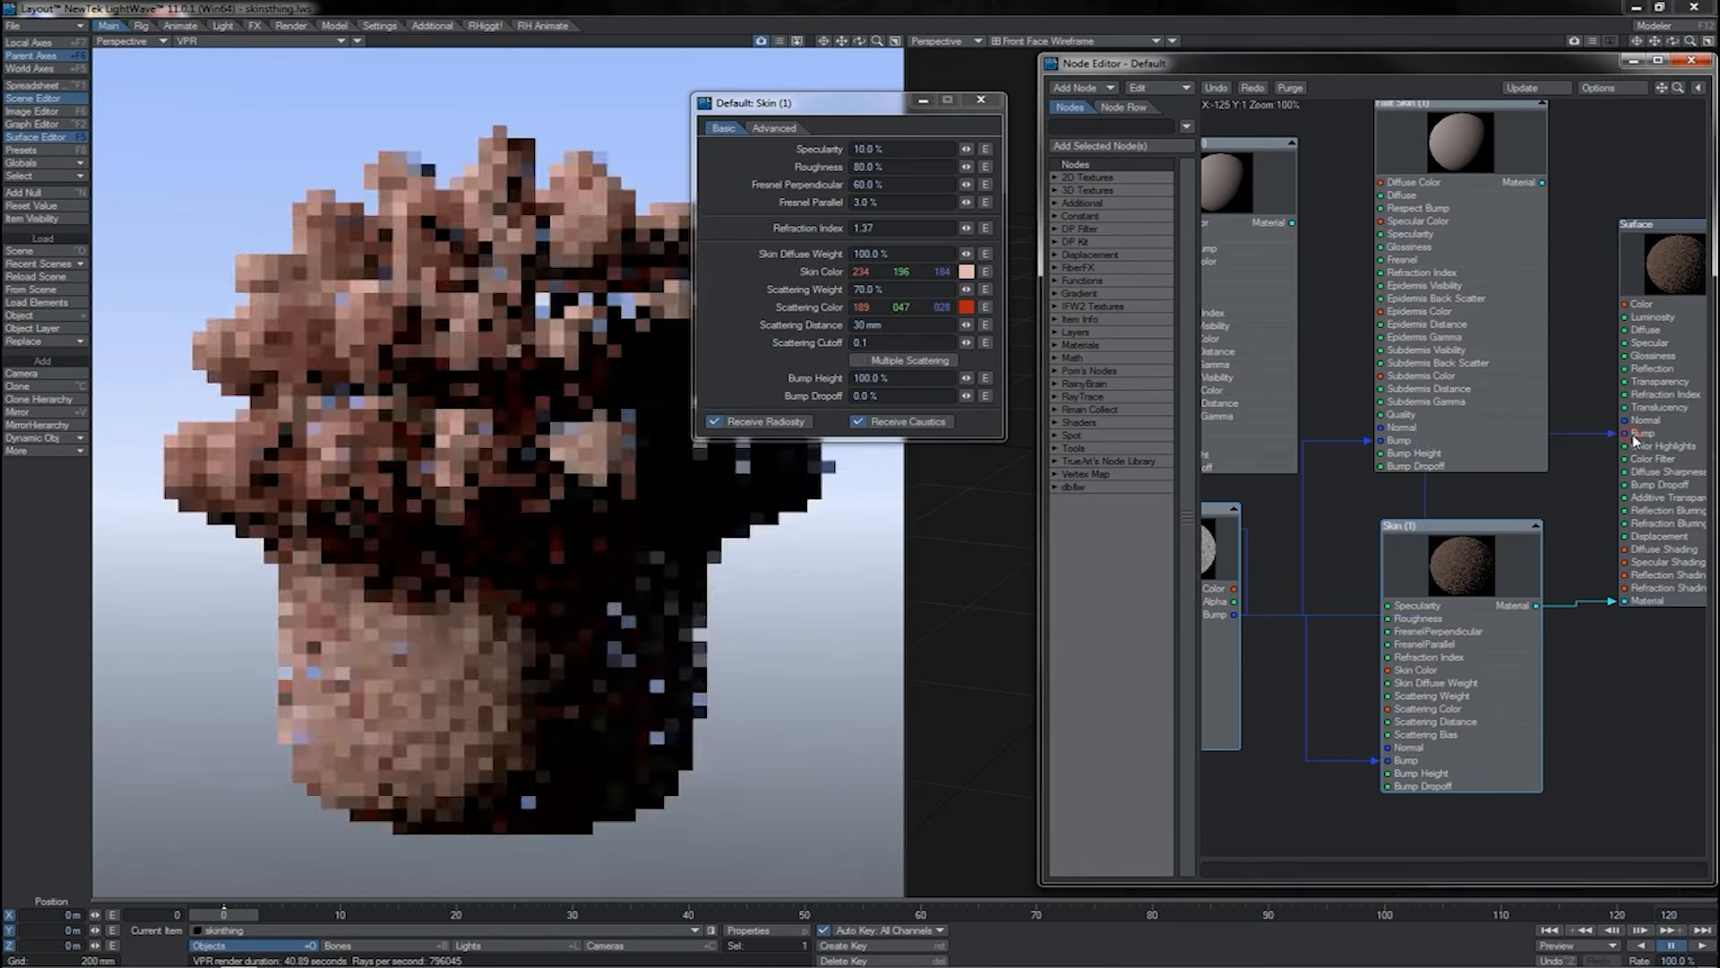